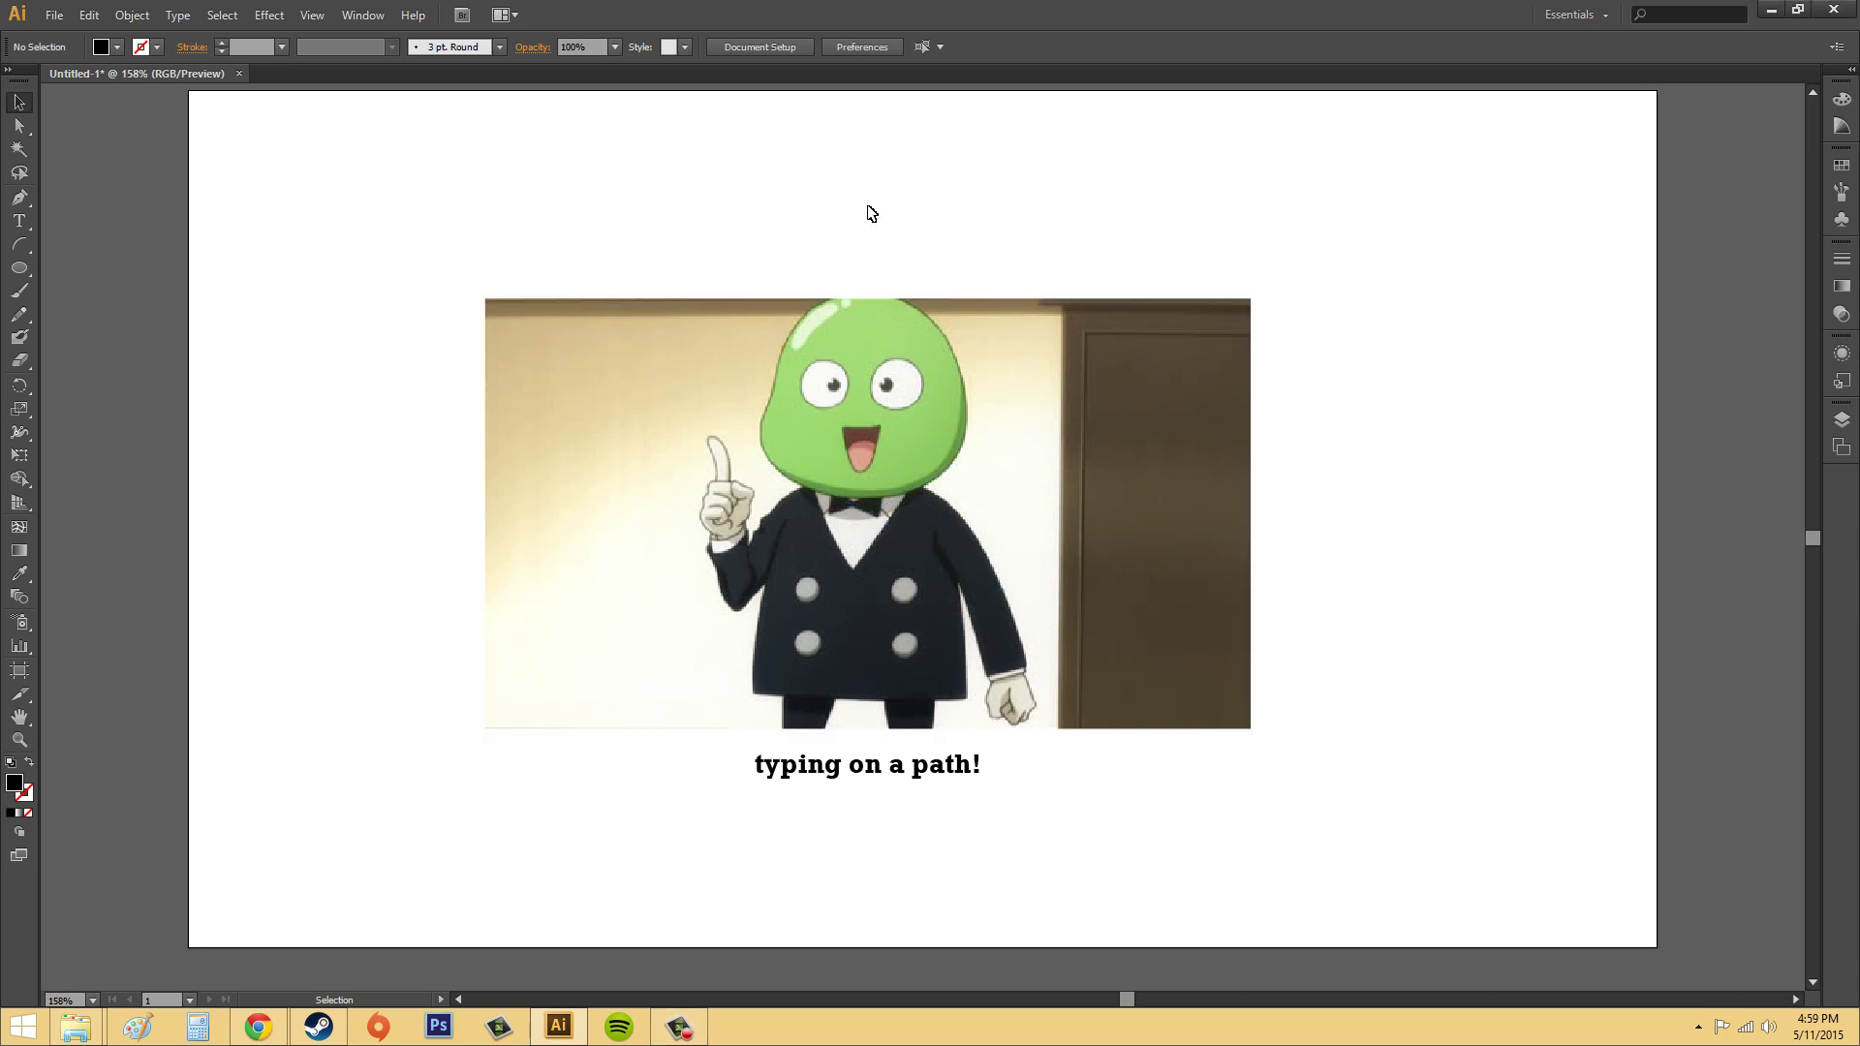
Delete the cartoon character image and the 'typing on a path!' caption from the artboard.
click(765, 361)
key(Delete)
click(870, 776)
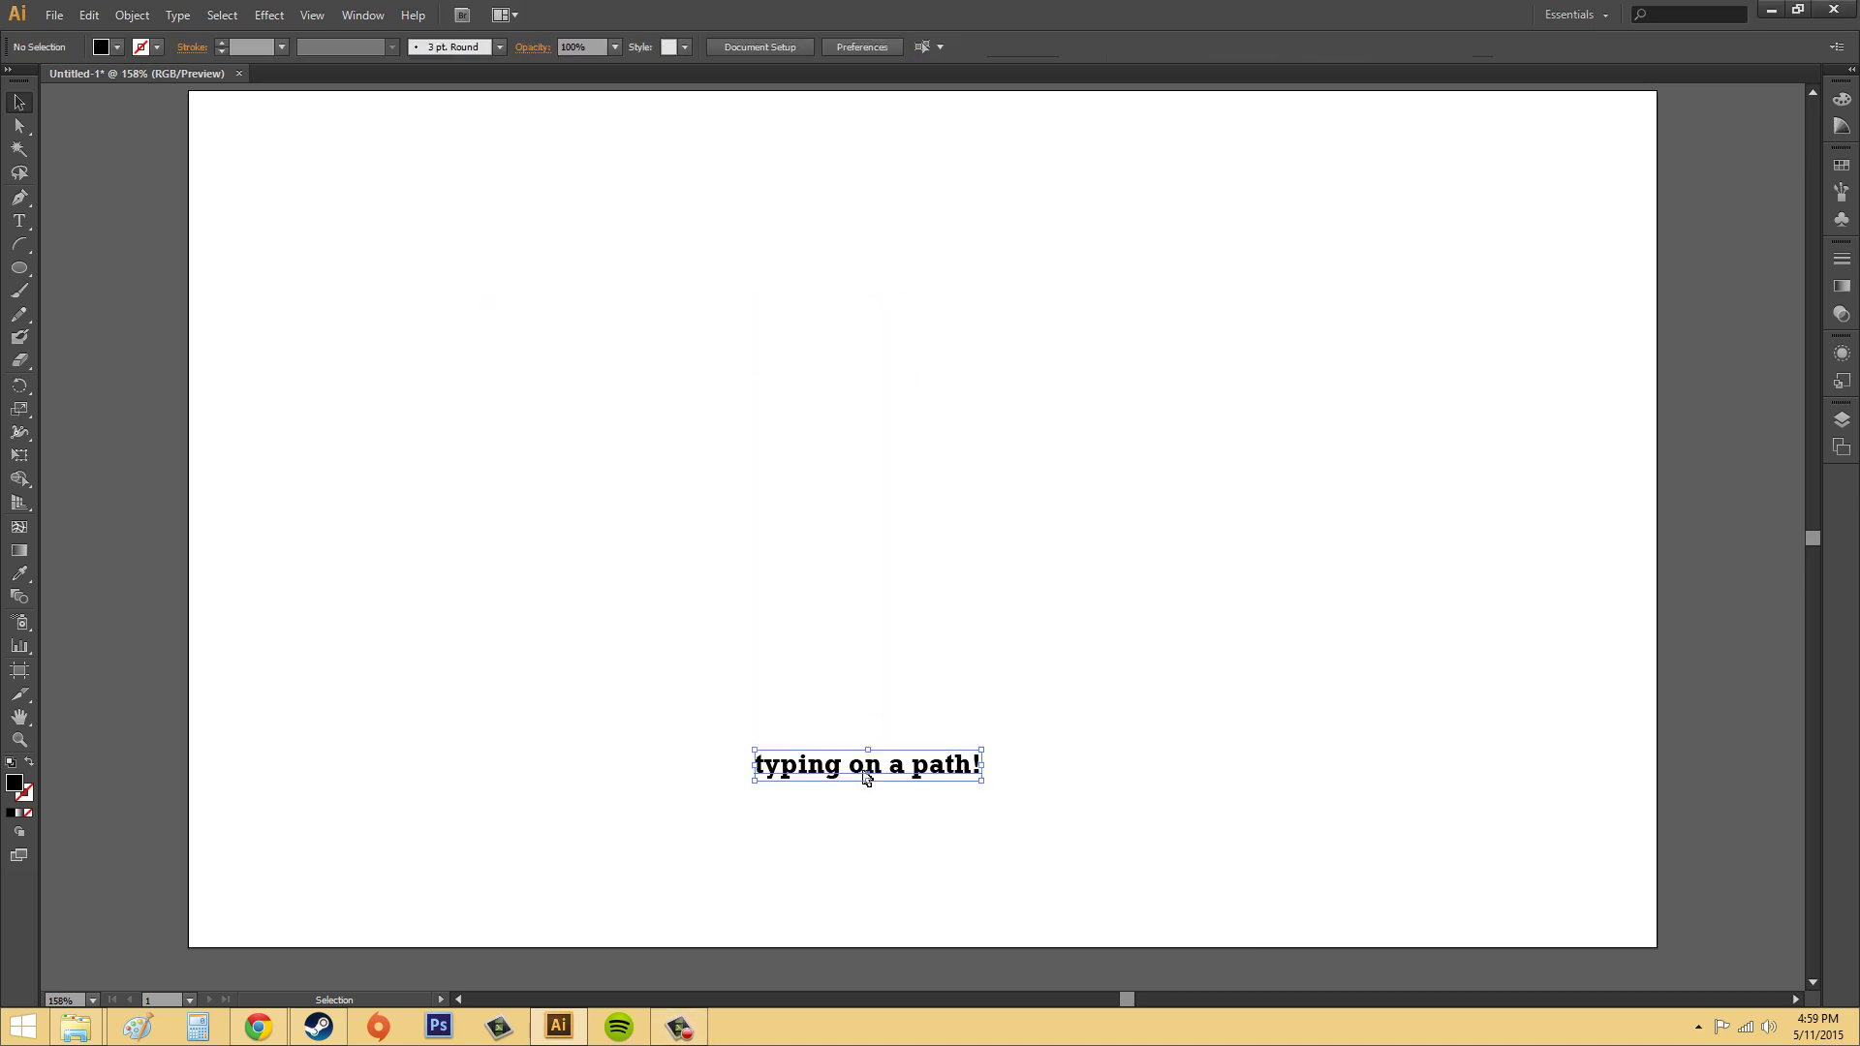
key(Delete)
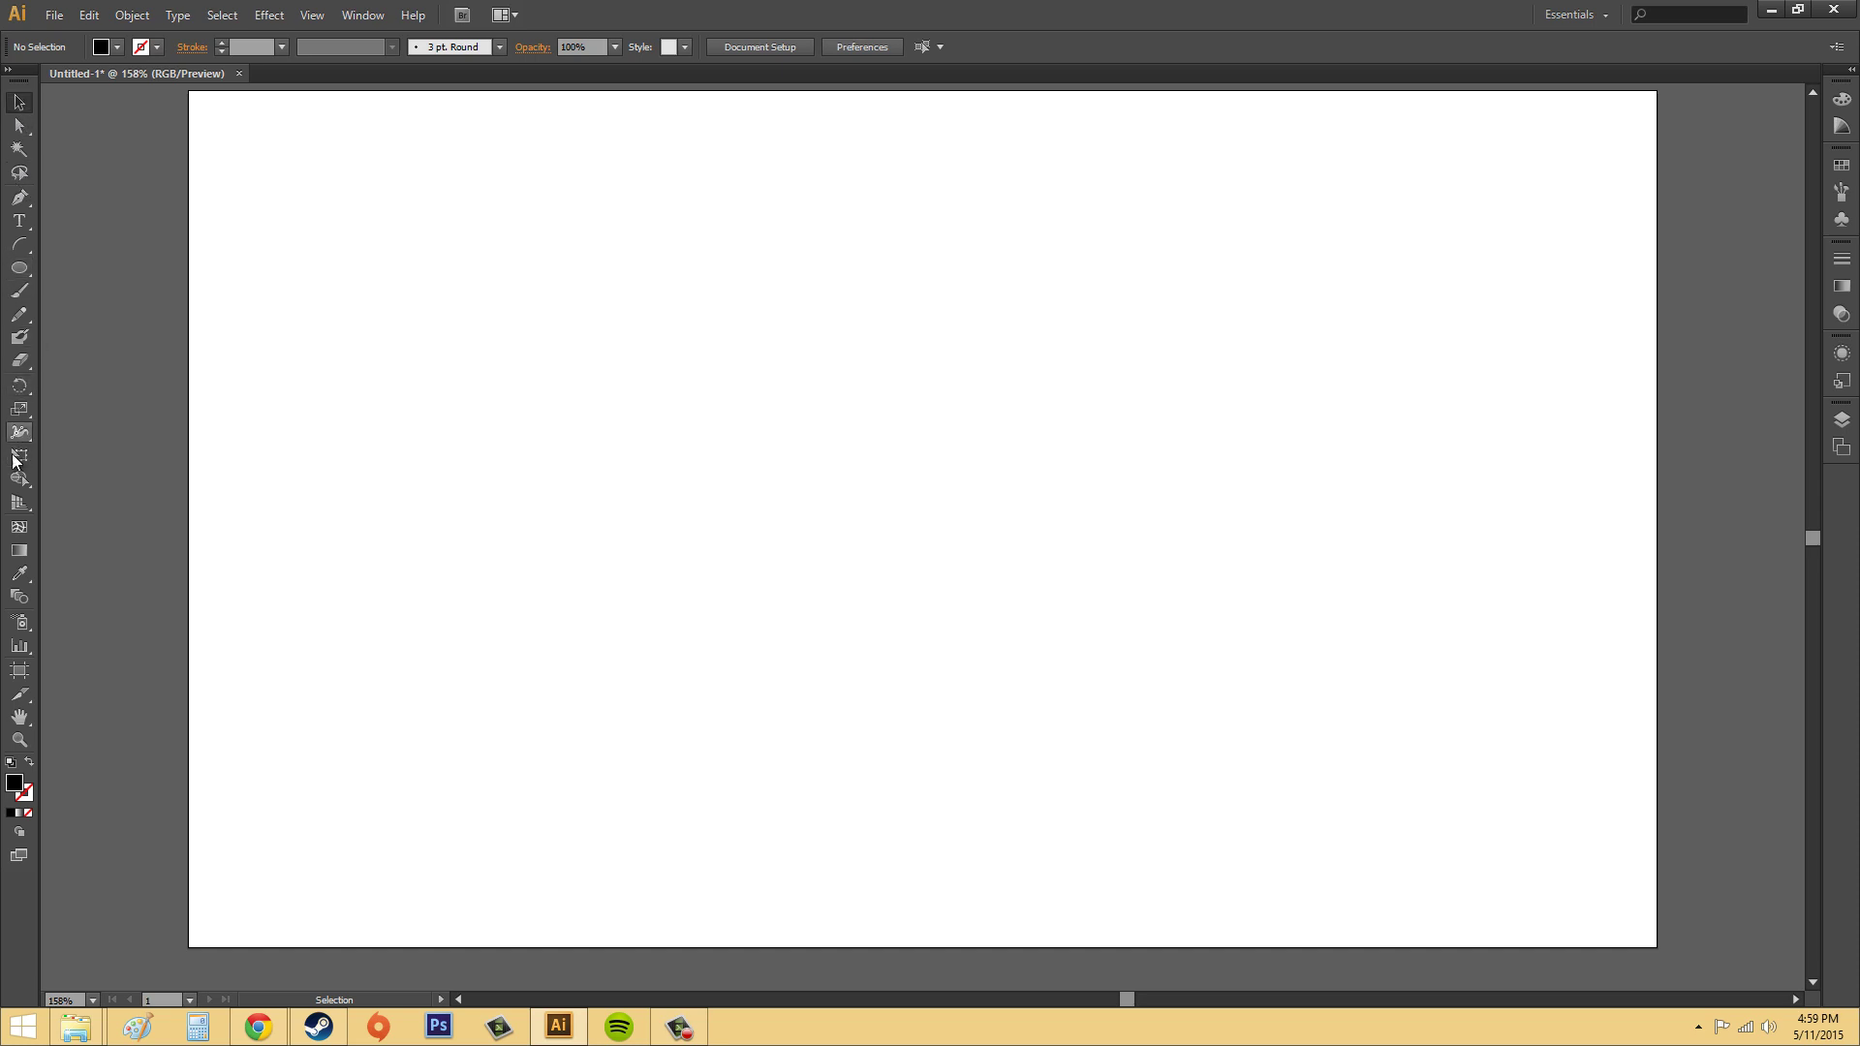
Draw a spiral with the Spiral Tool using a purple 4 pt stroke.
click(19, 221)
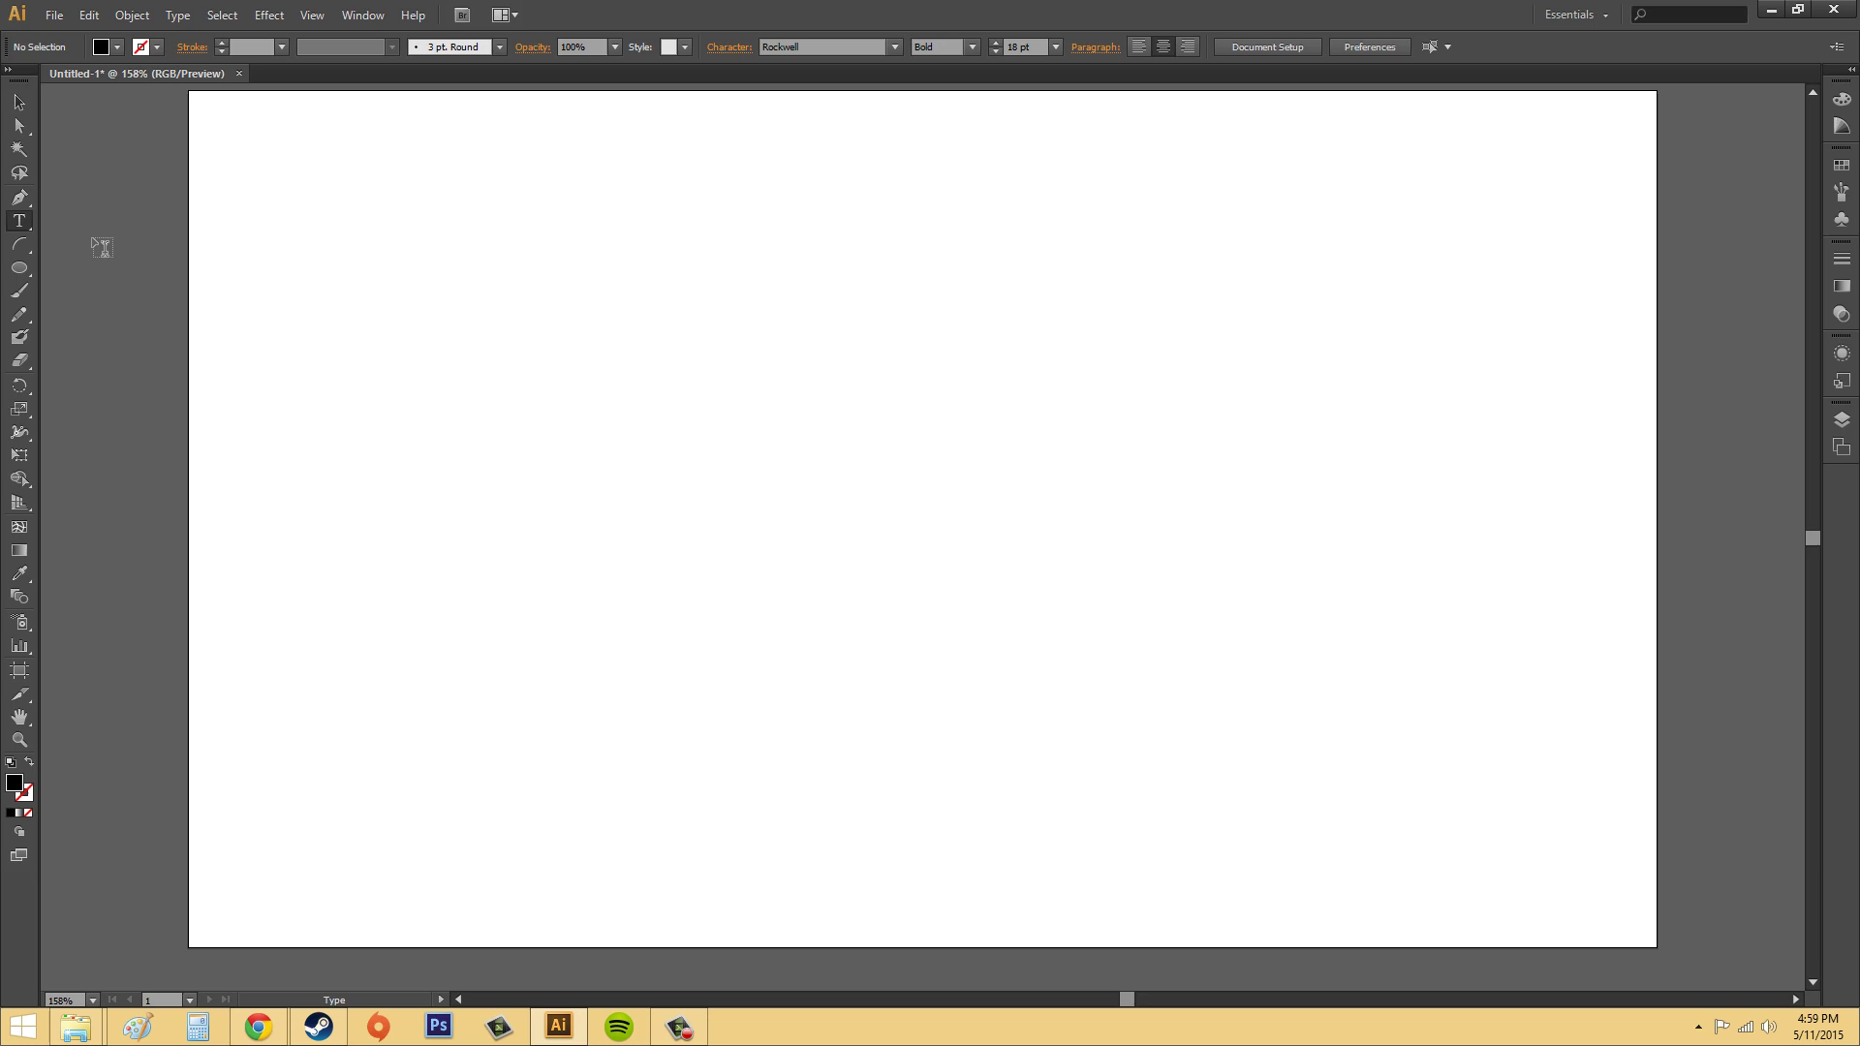
click(22, 247)
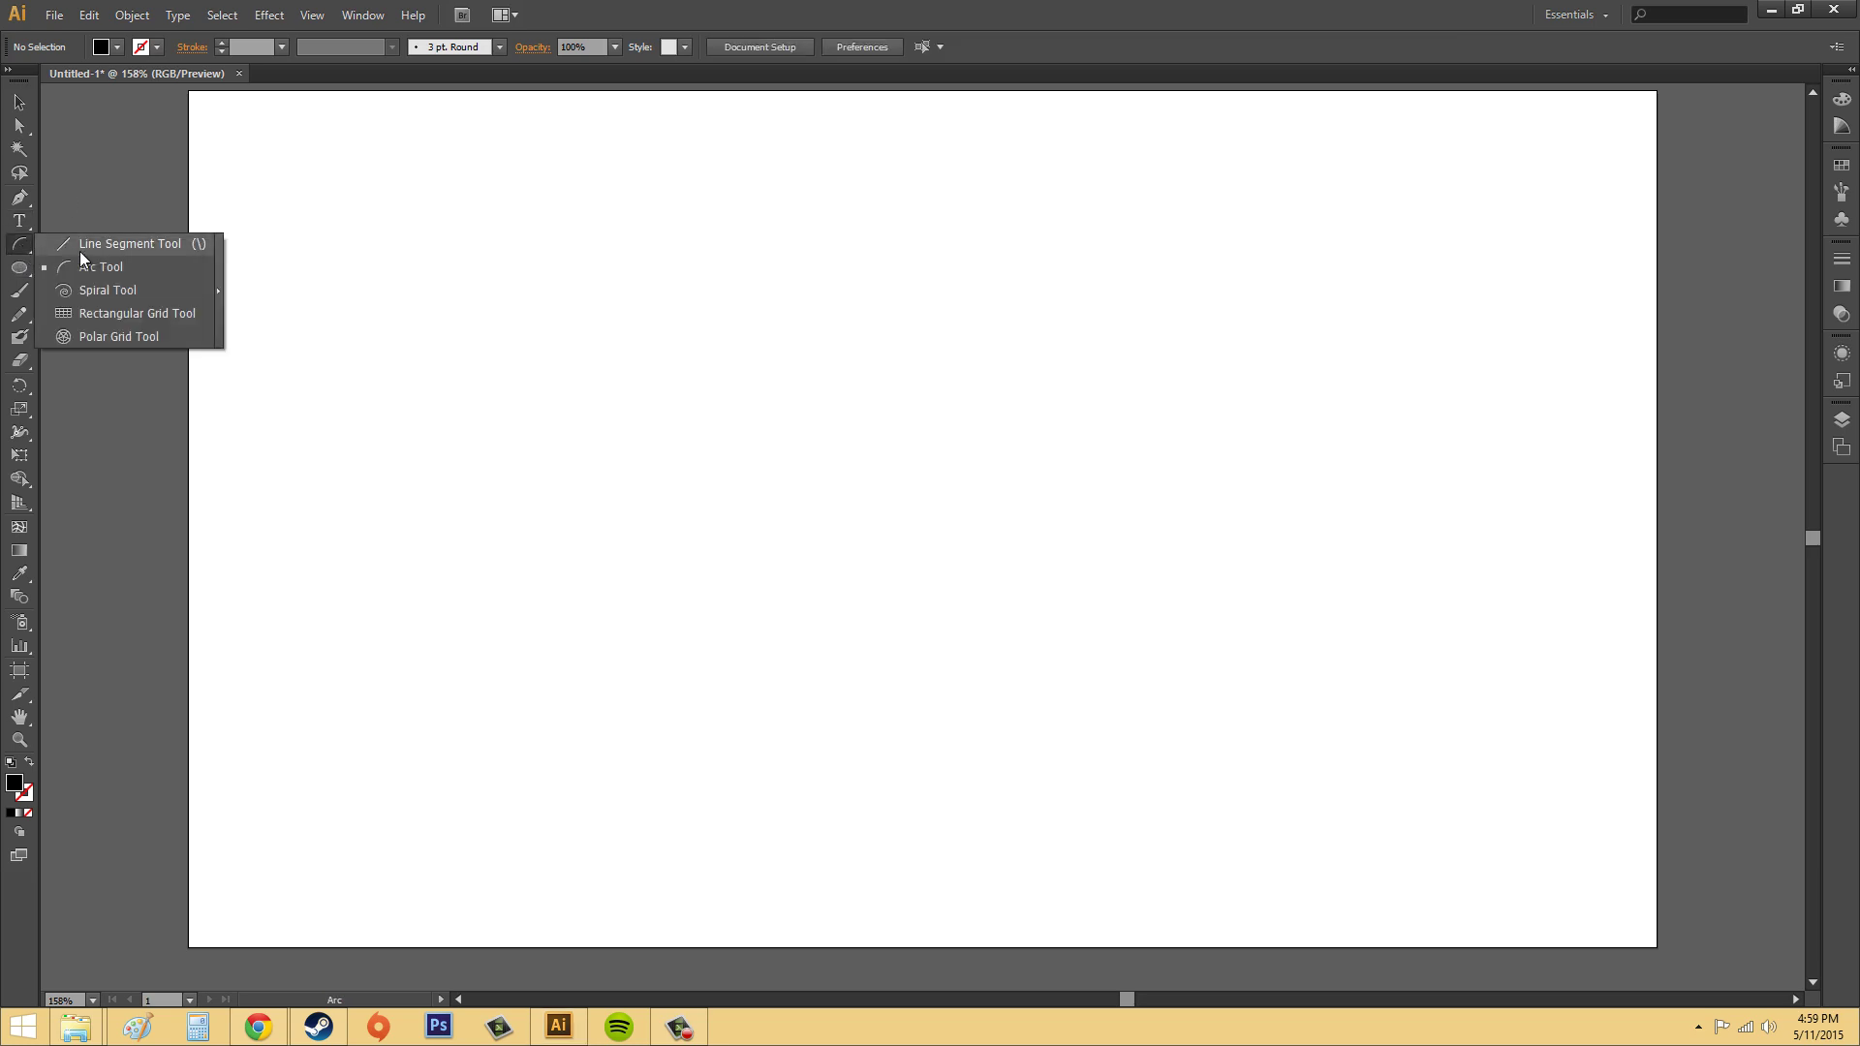
click(136, 290)
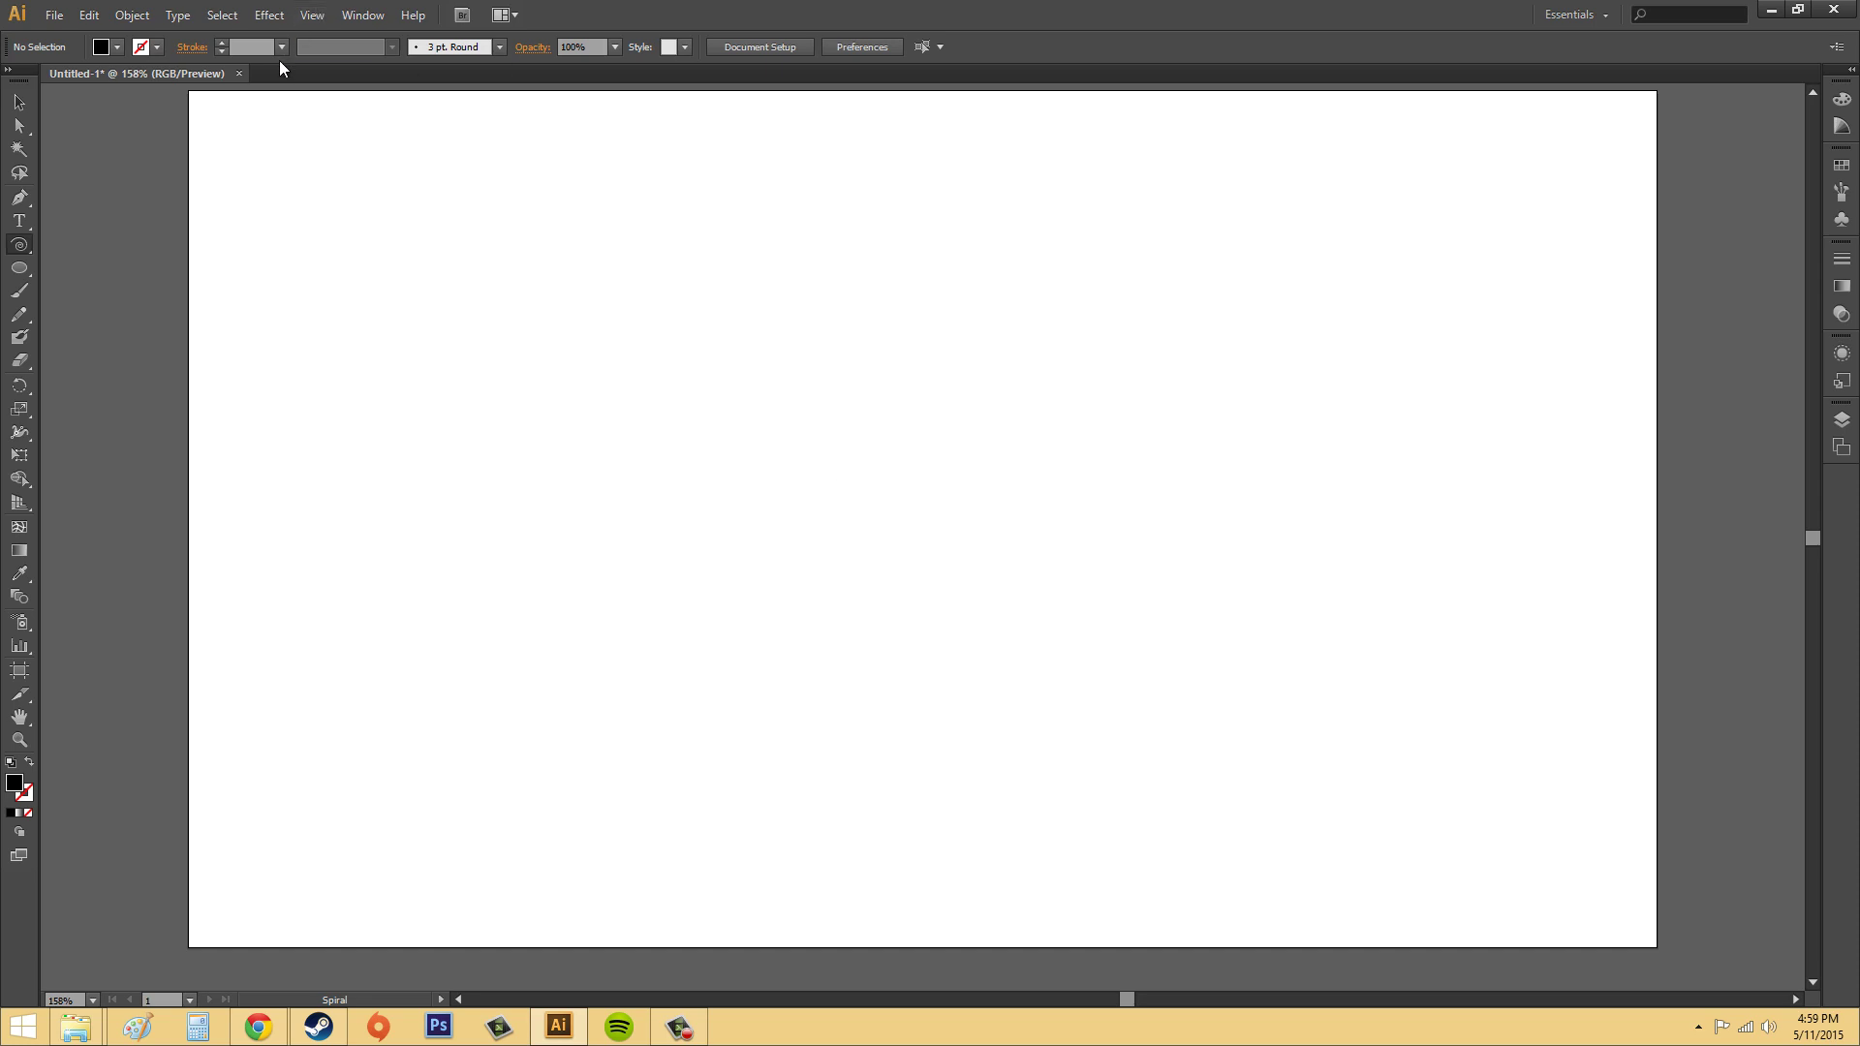
click(222, 42)
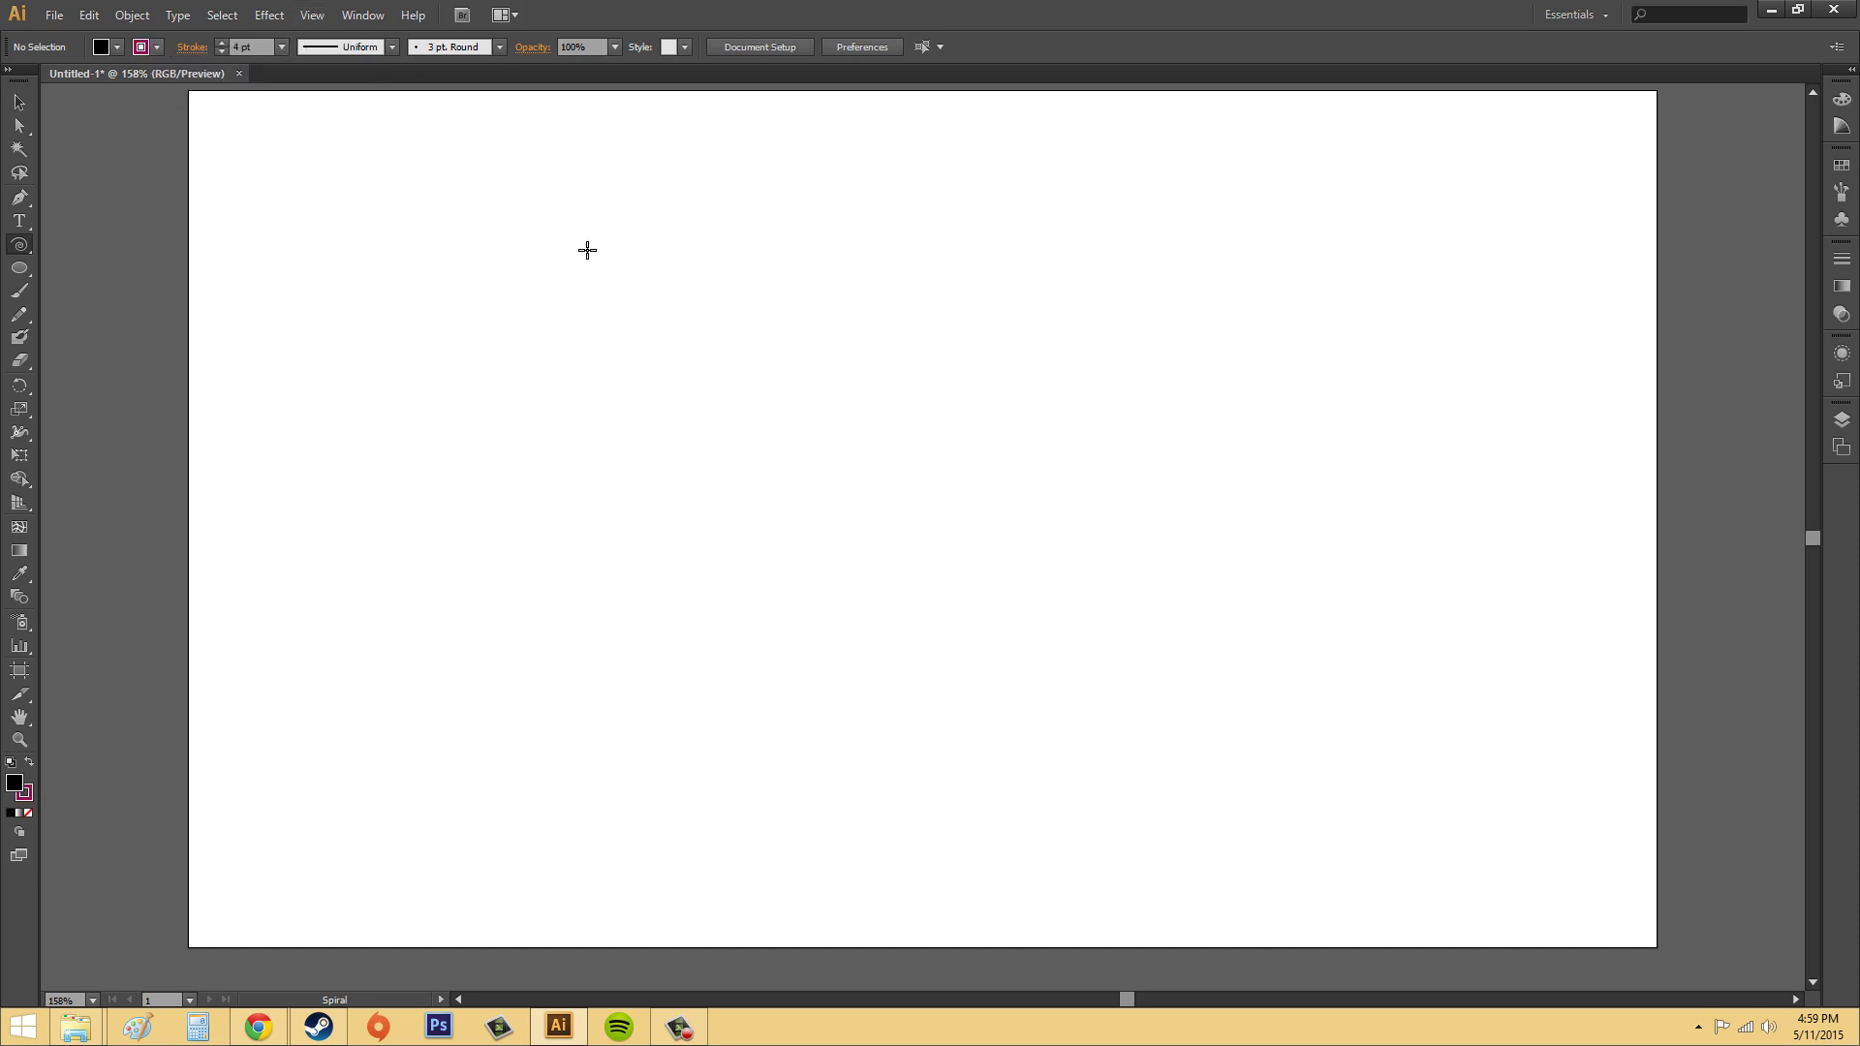
drag(717, 340, 994, 495)
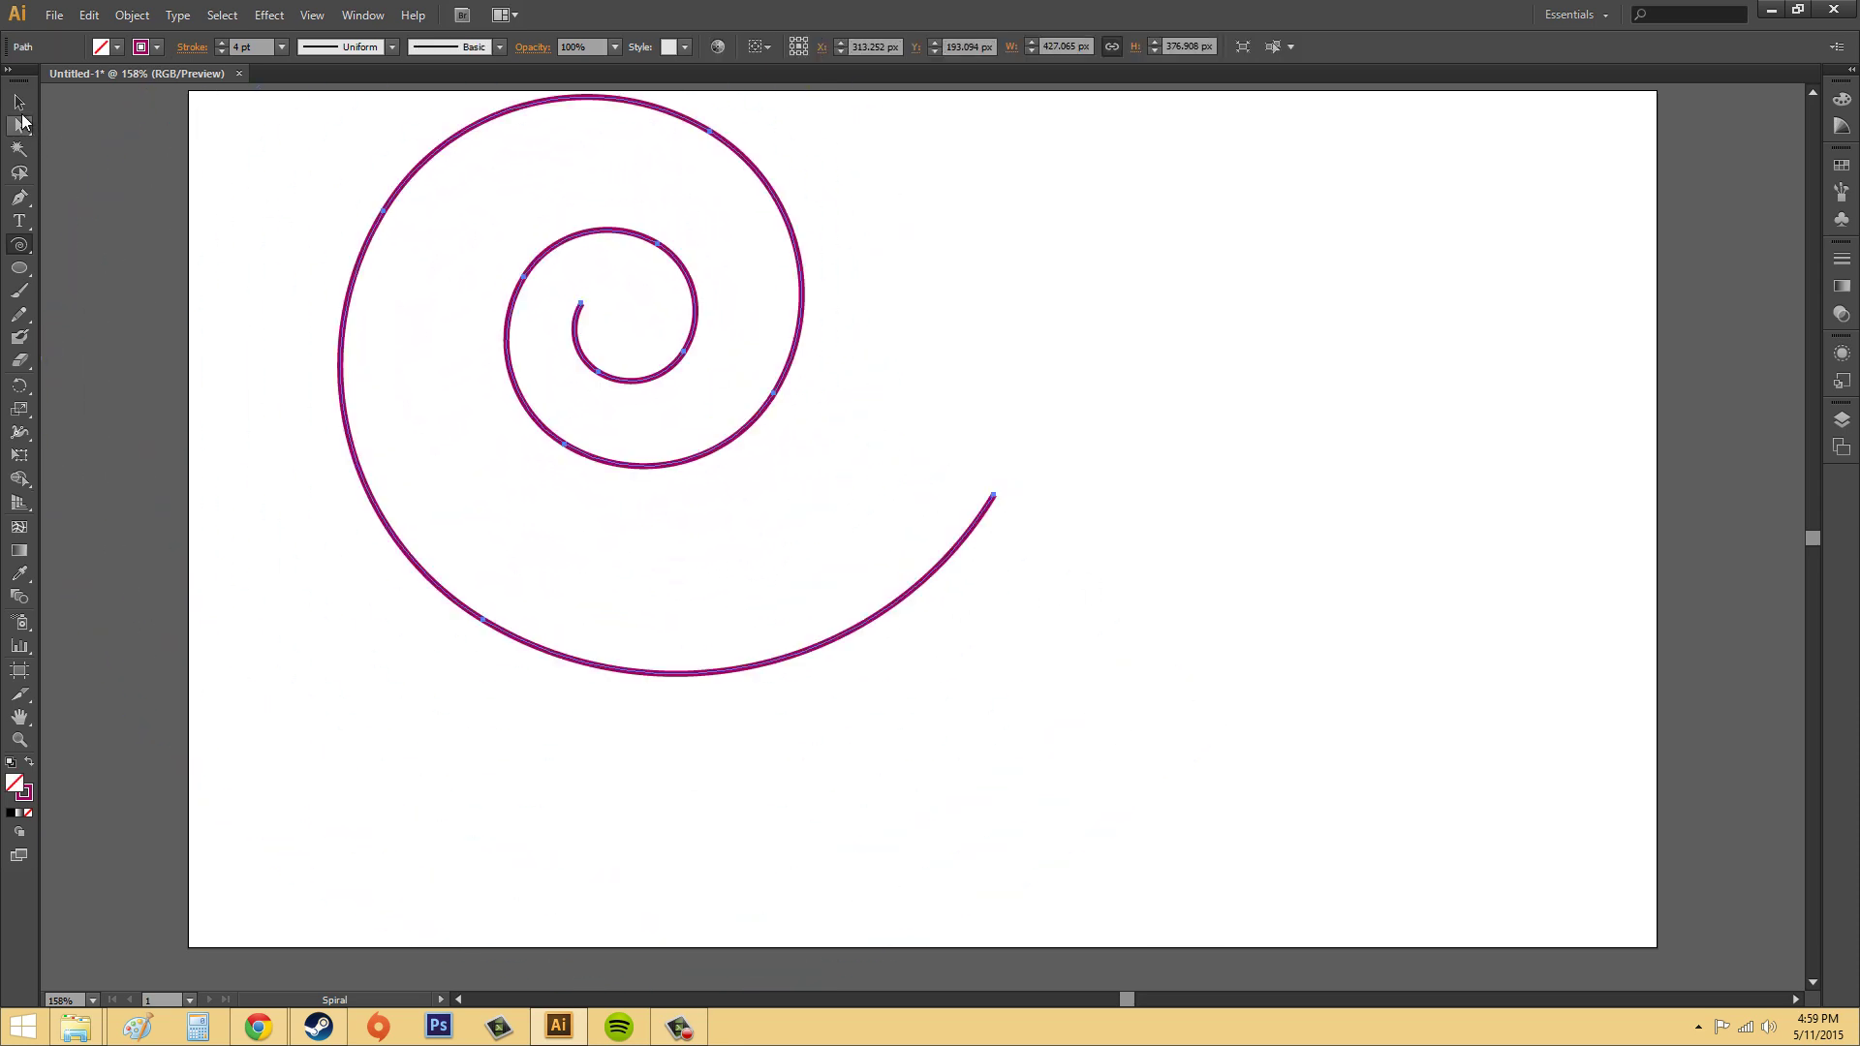
Move the spiral to the middle of the artboard and deselect it.
click(20, 102)
drag(686, 406, 1059, 590)
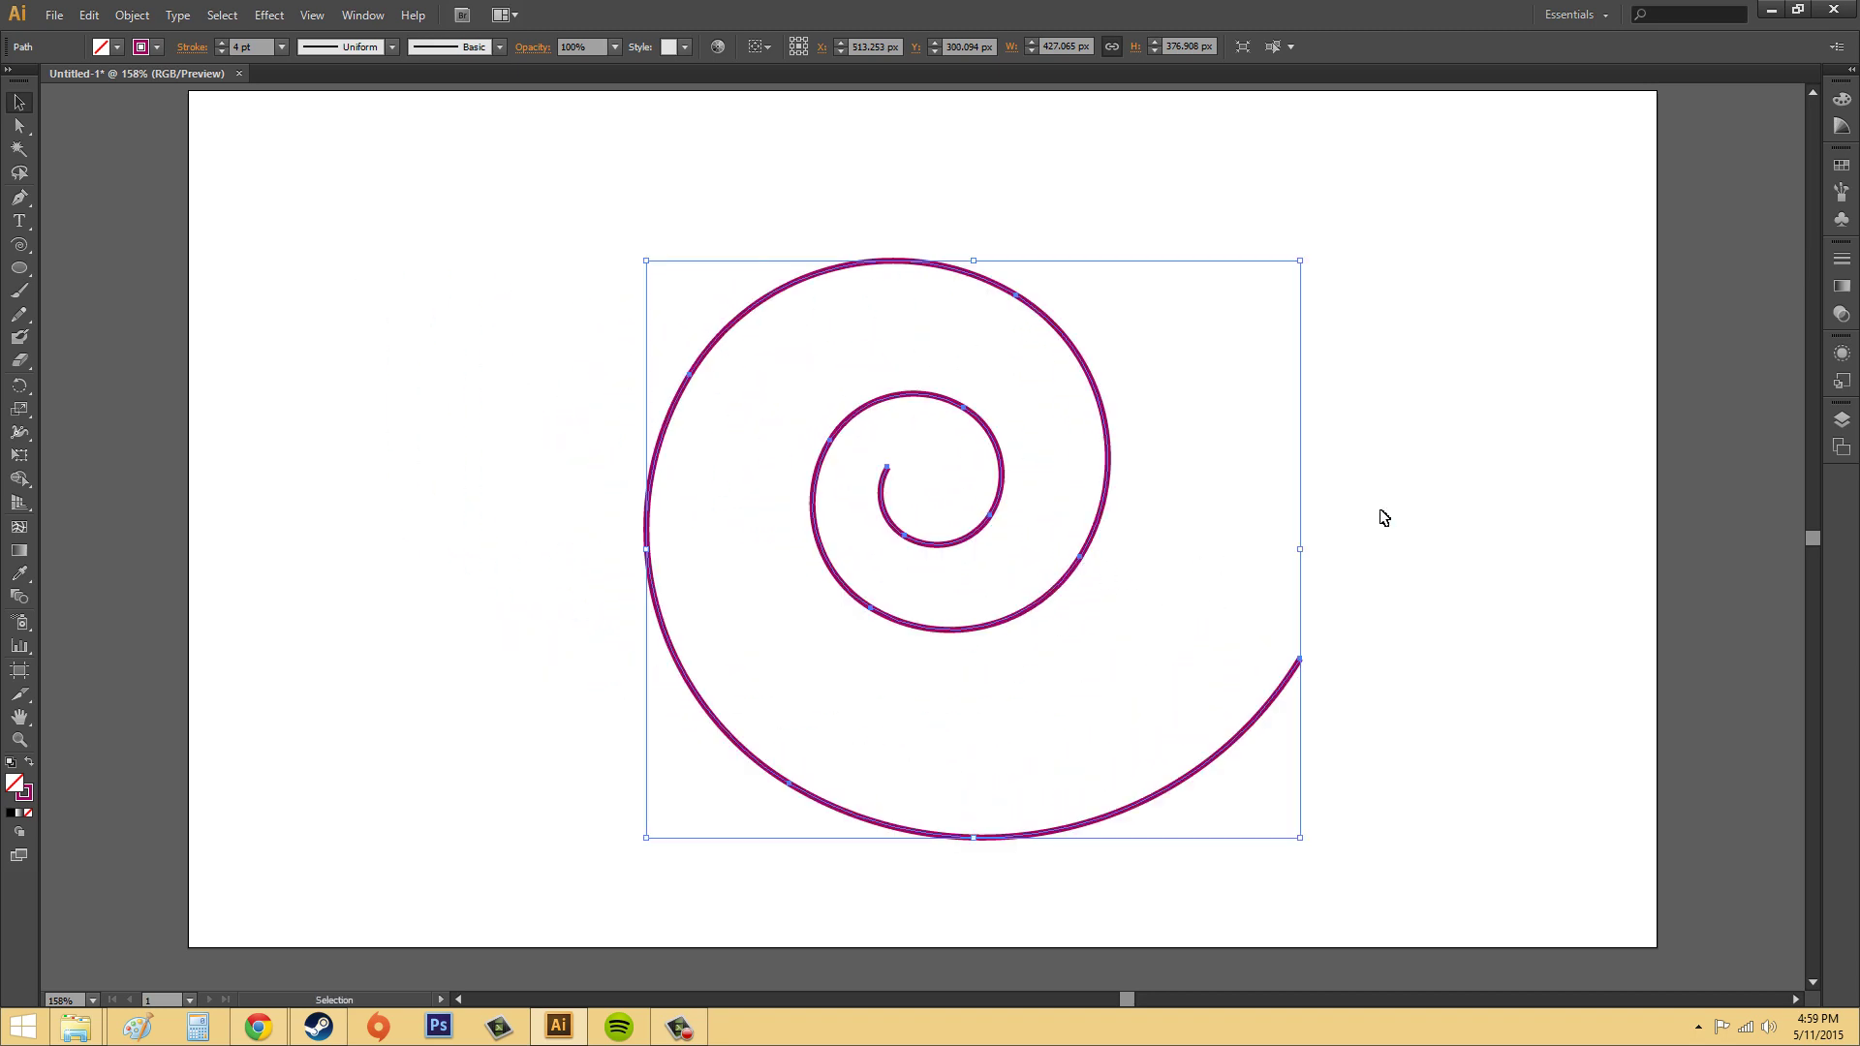
click(1162, 560)
double_click(1048, 582)
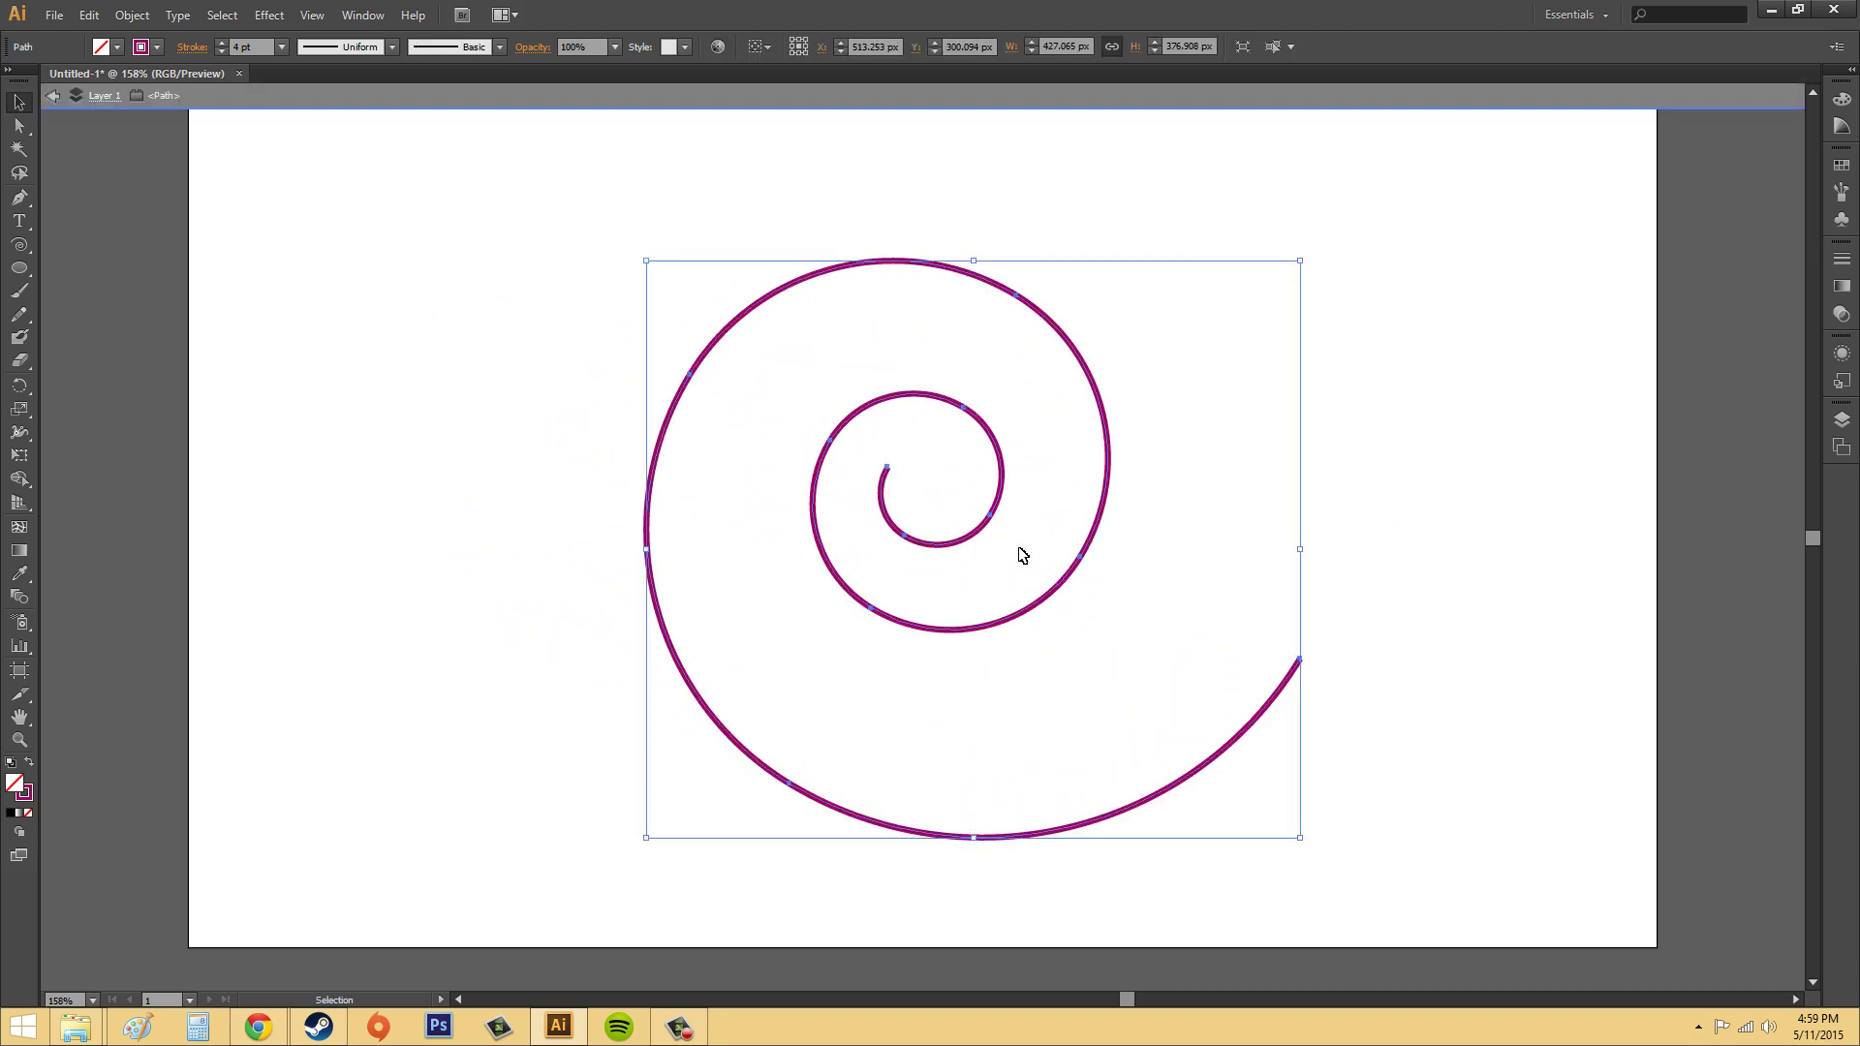
click(1615, 169)
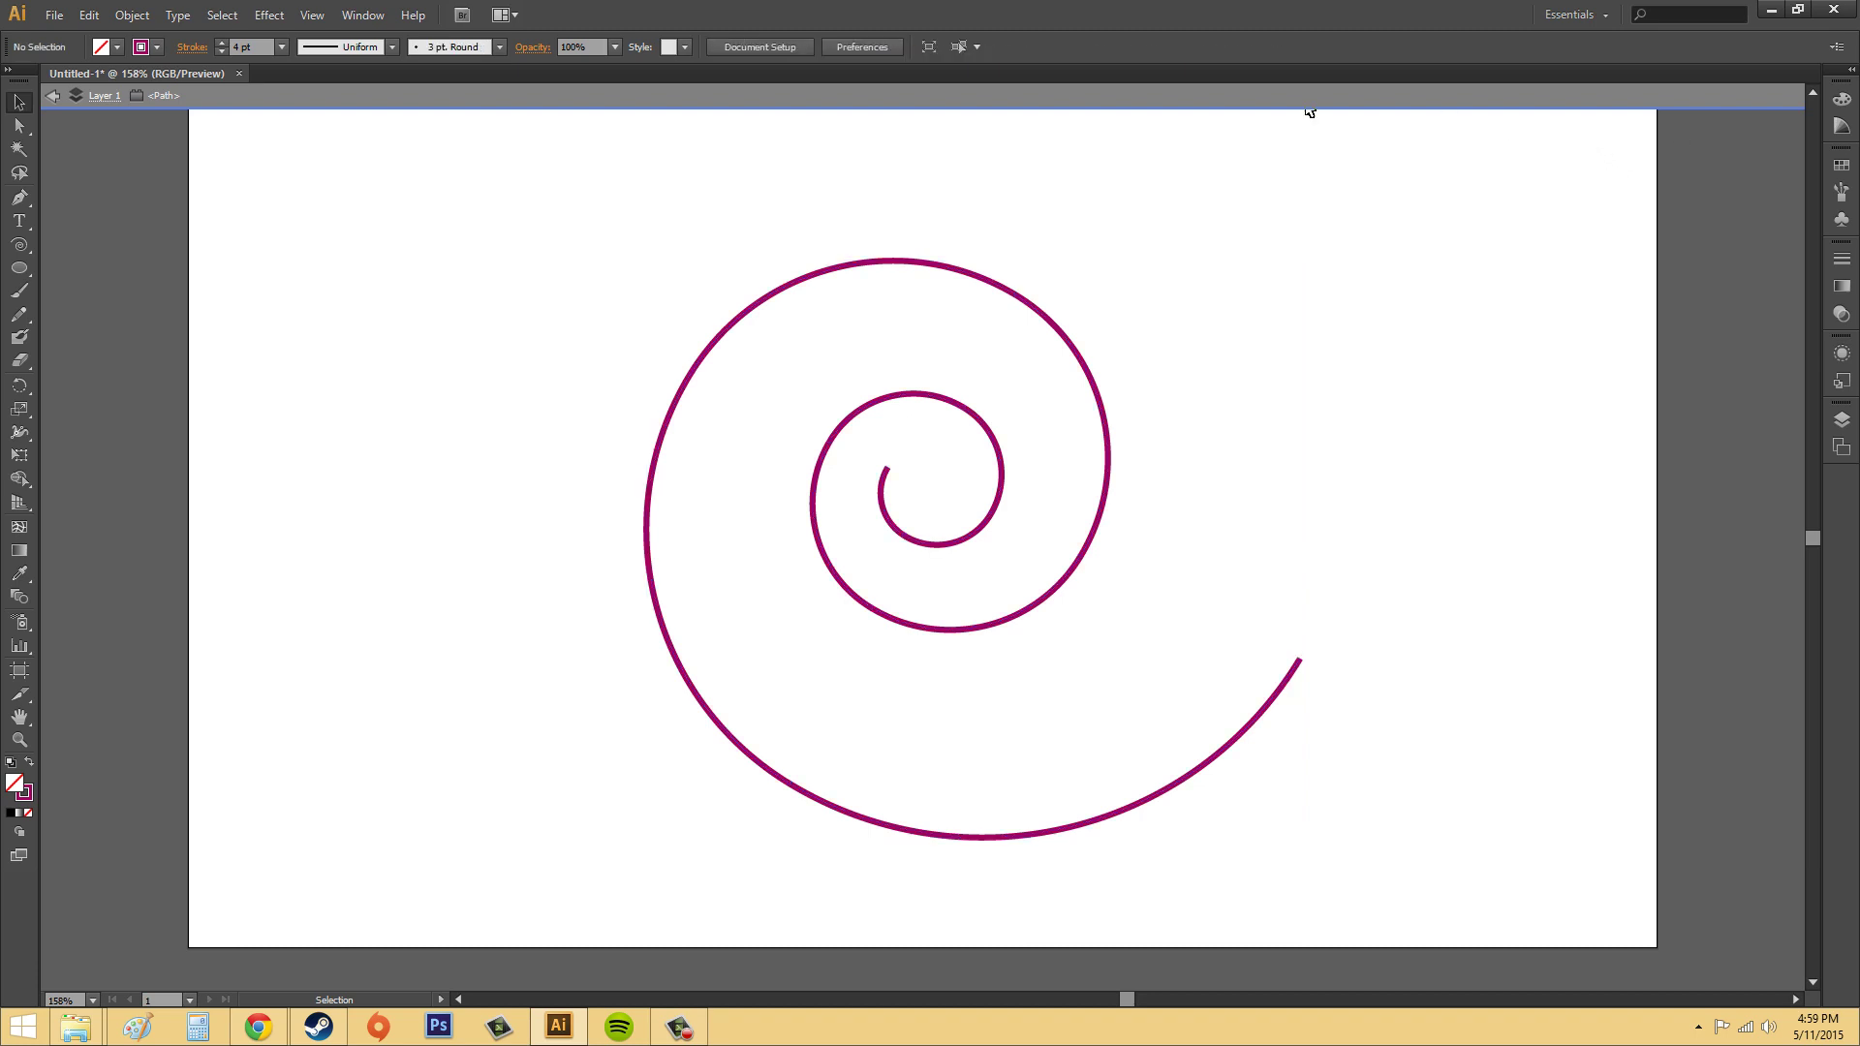
double_click(1312, 112)
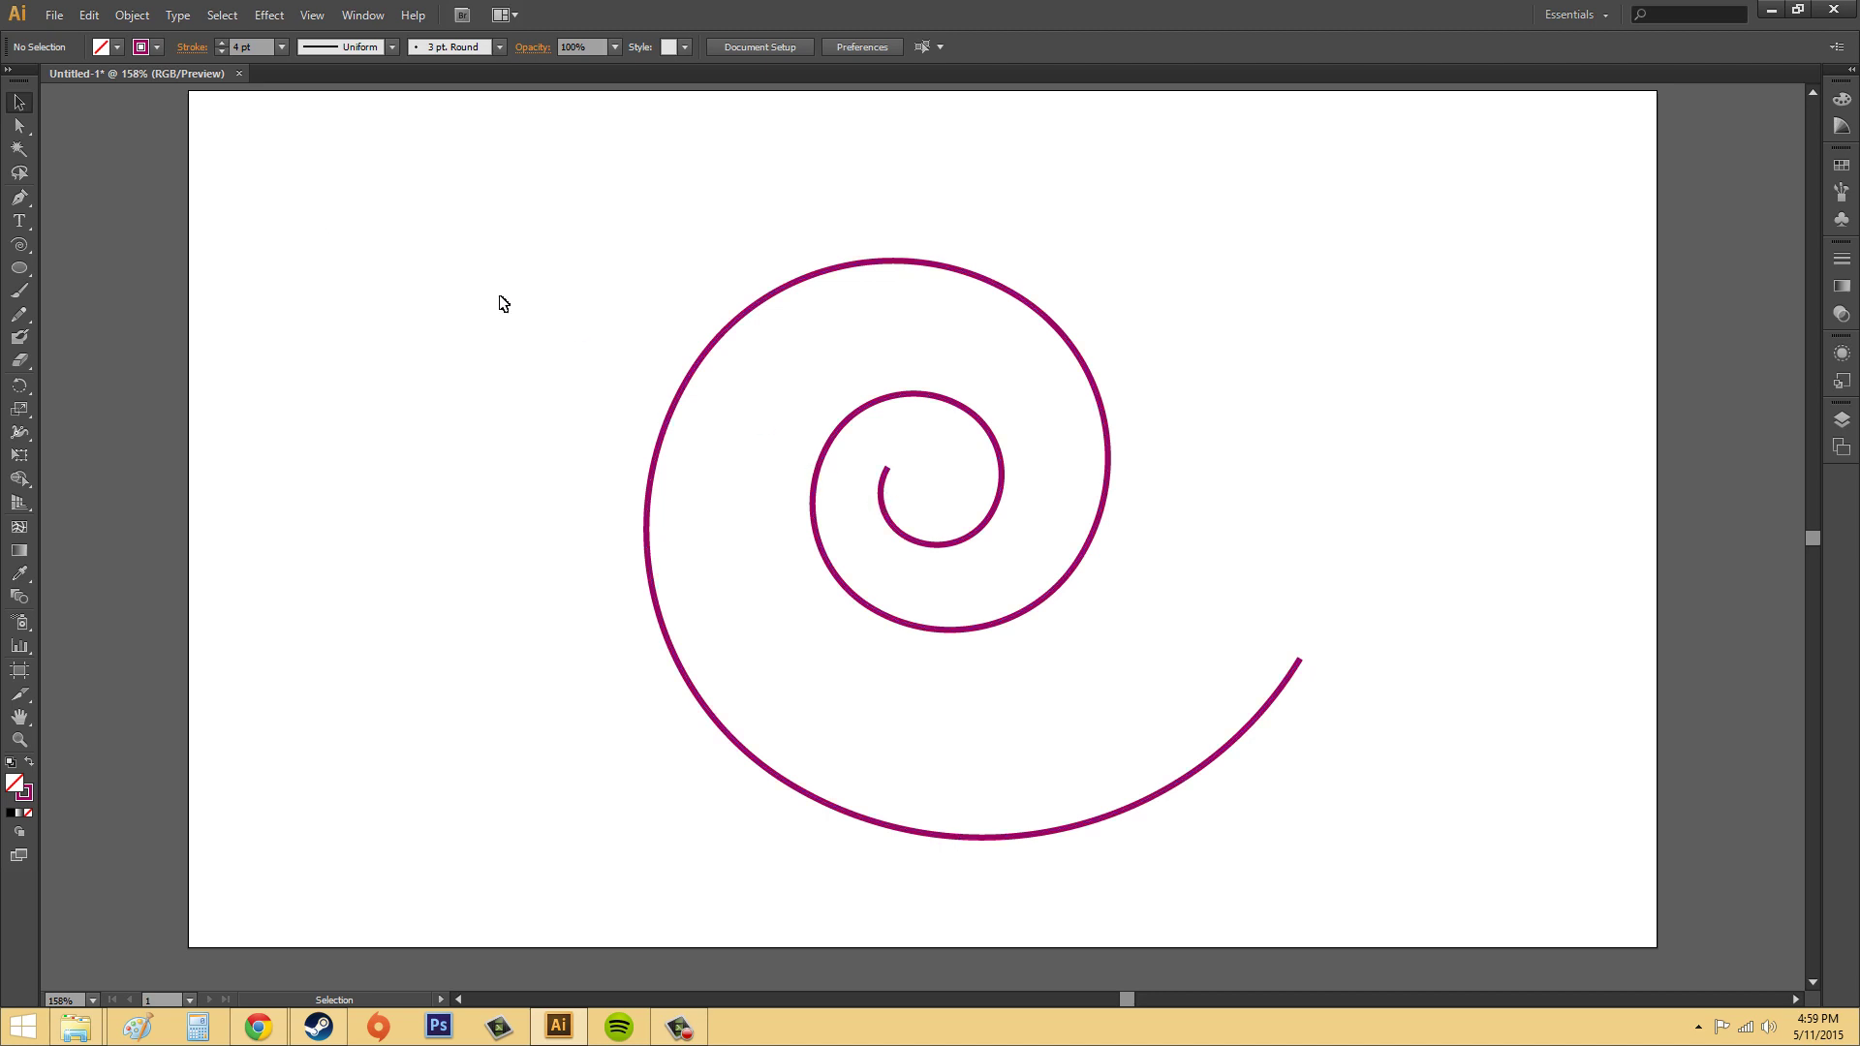
Turn the spiral into a Type on a Path object, undoing tries at its inner and outer ends.
click(20, 220)
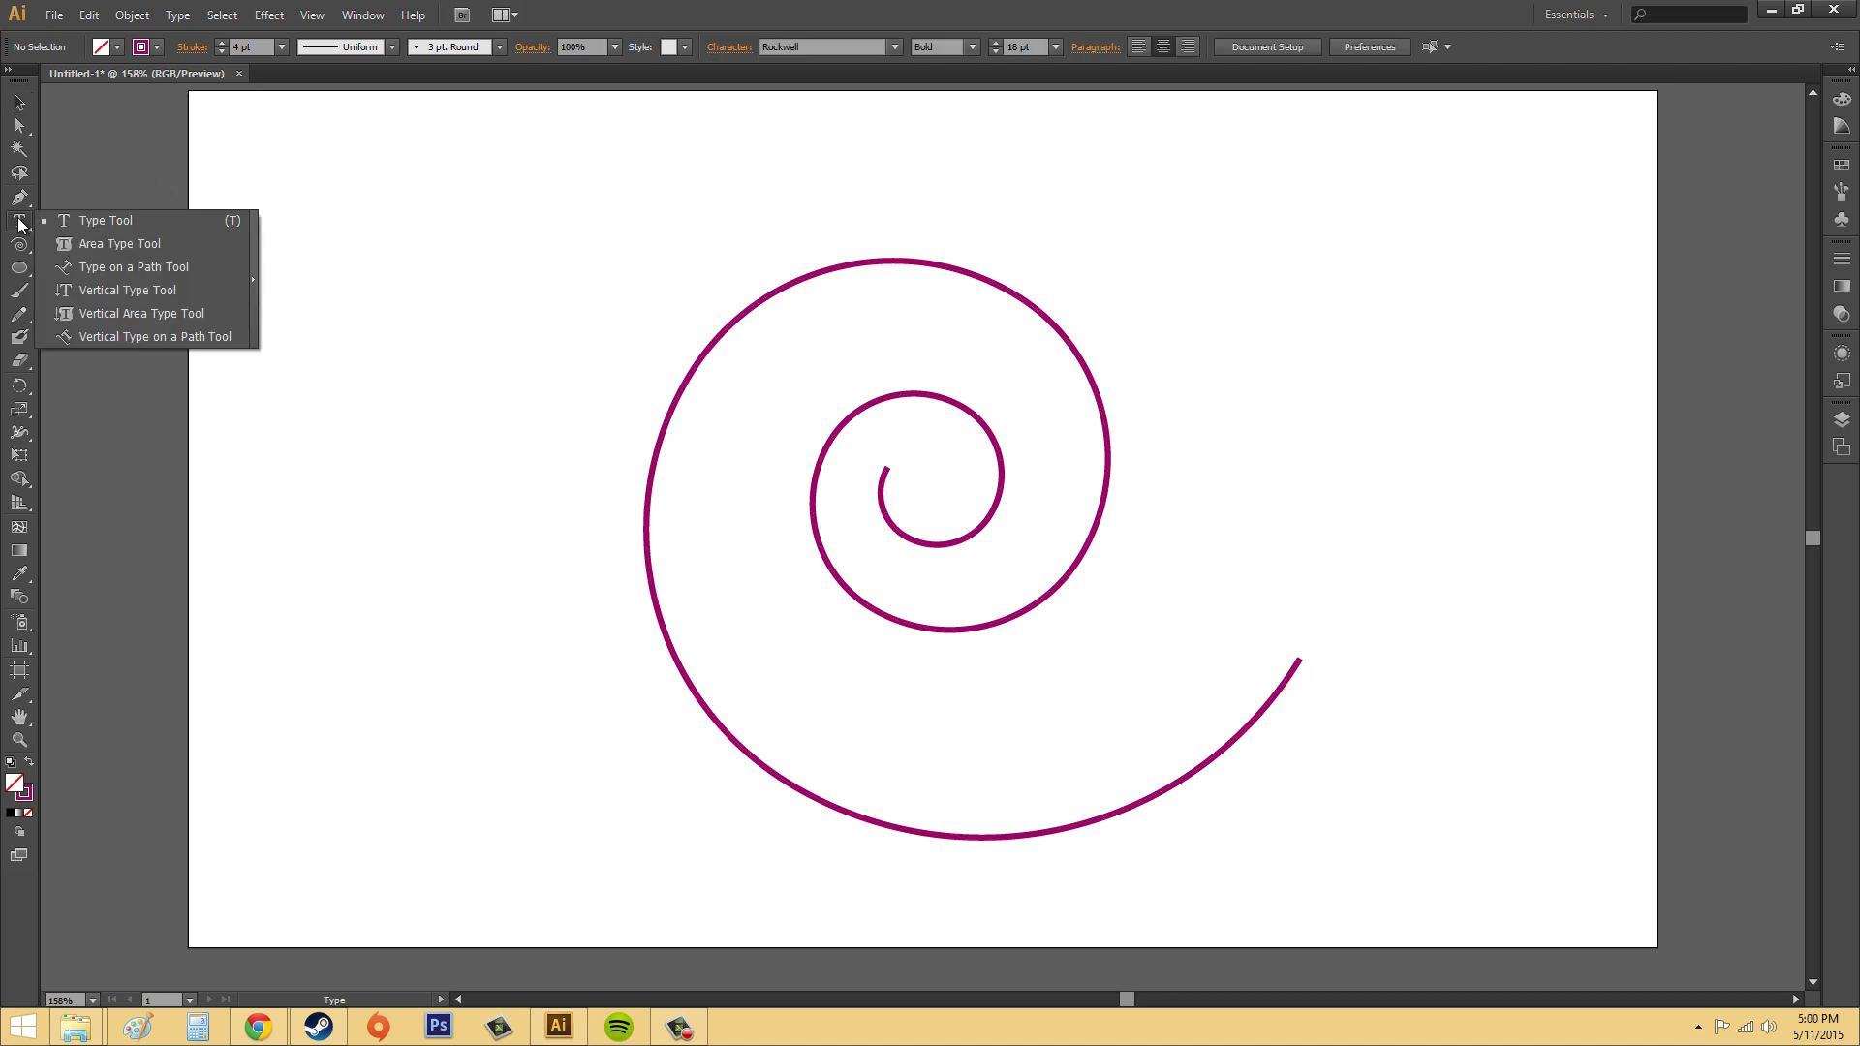
click(129, 271)
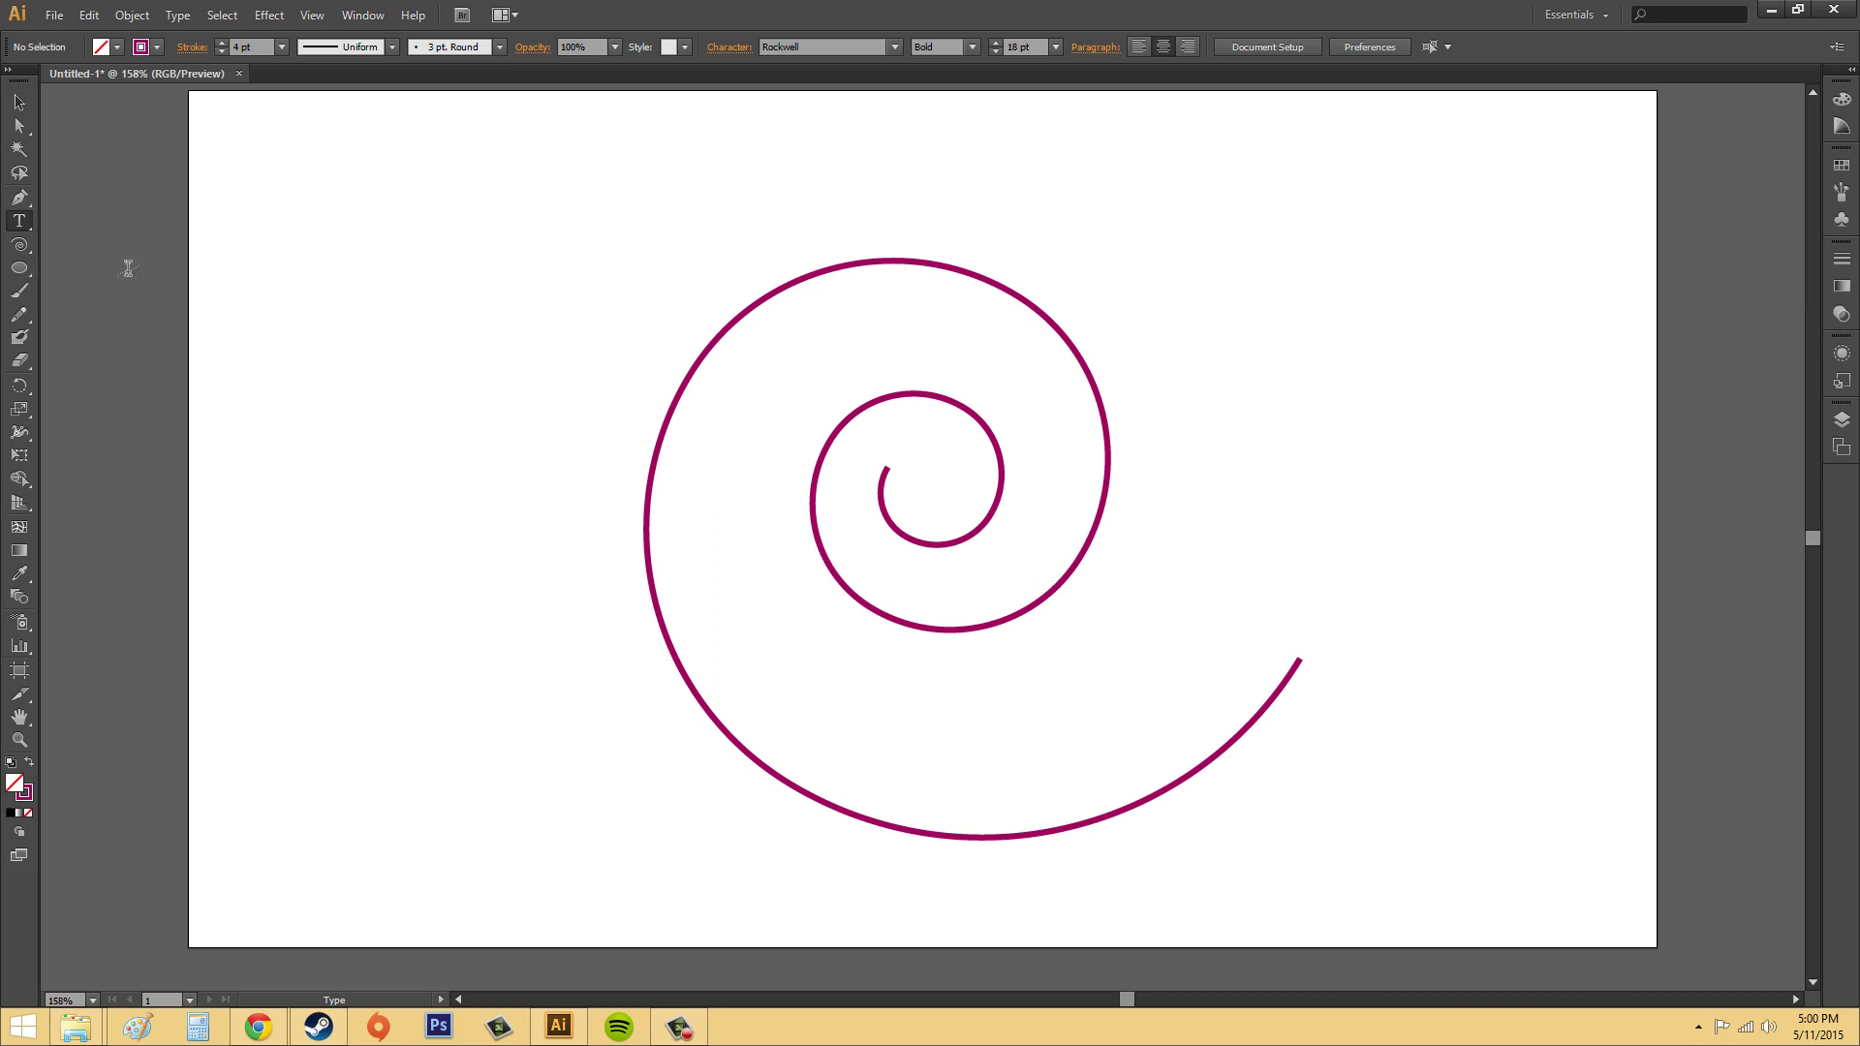
click(886, 472)
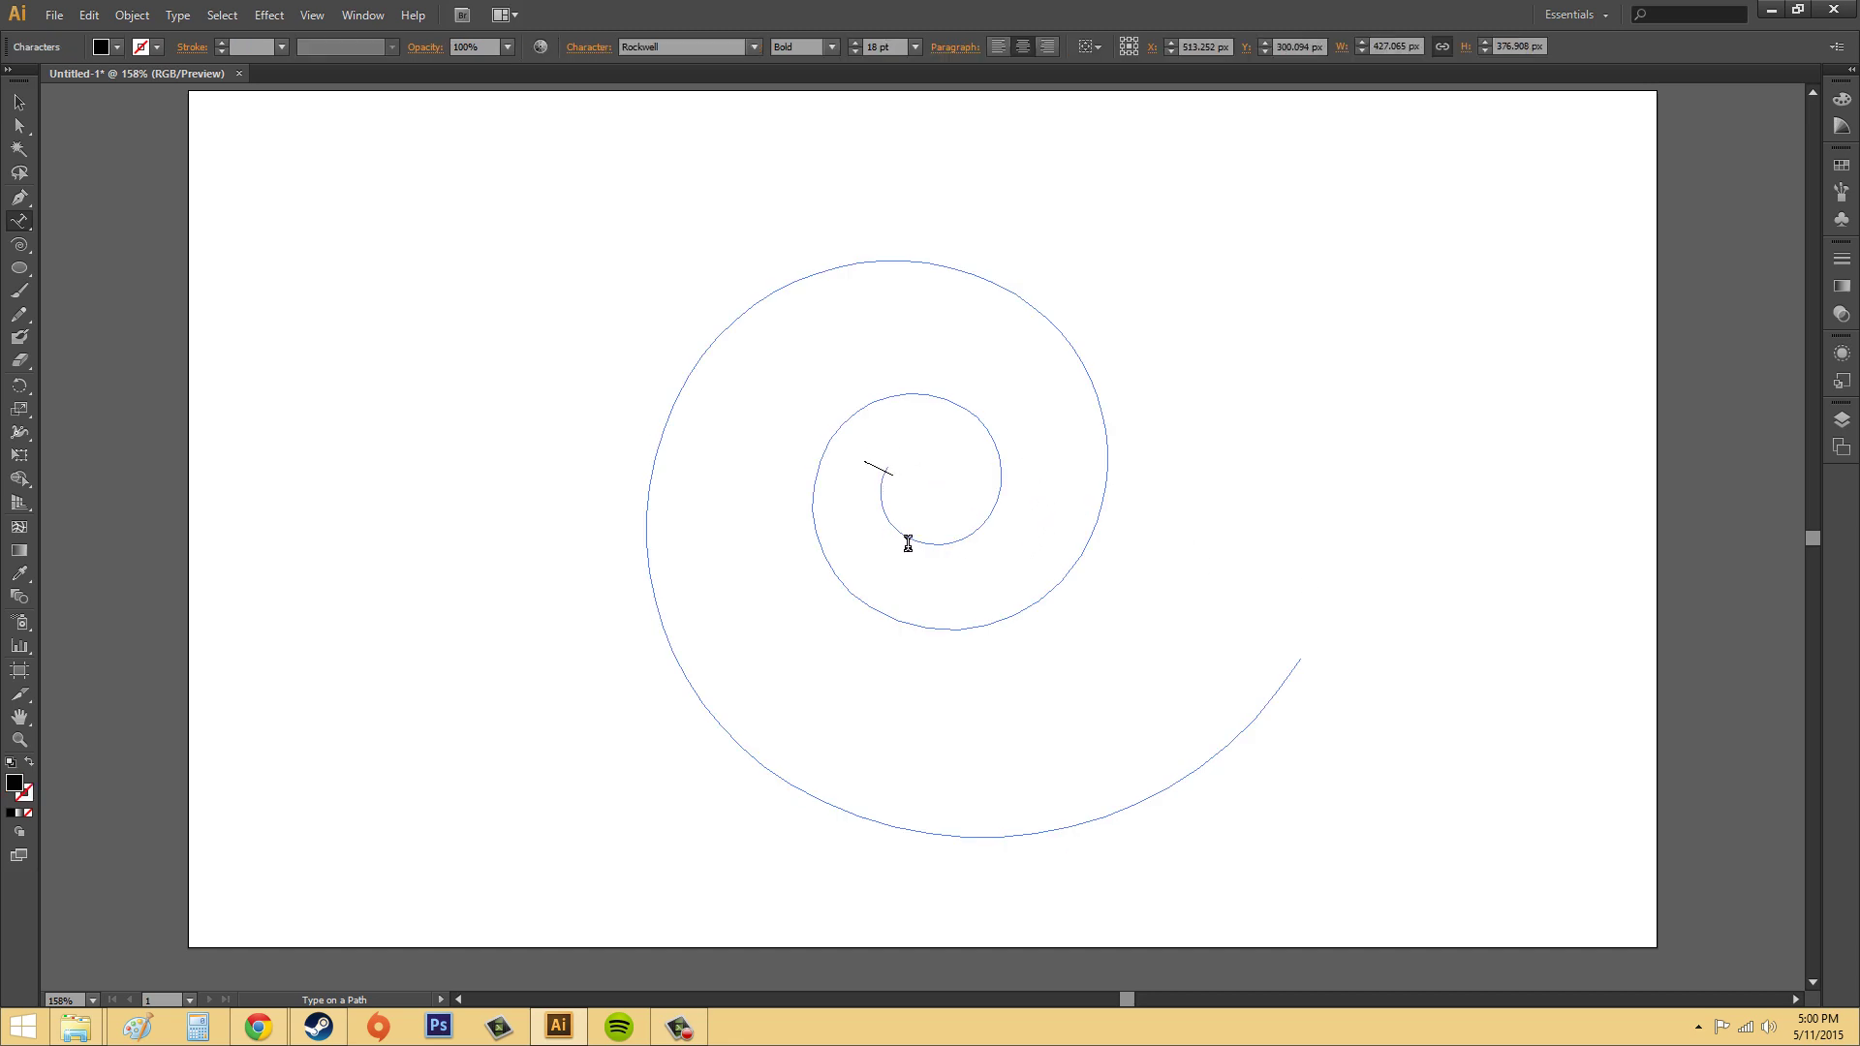
key(Escape)
key(ctrl+z)
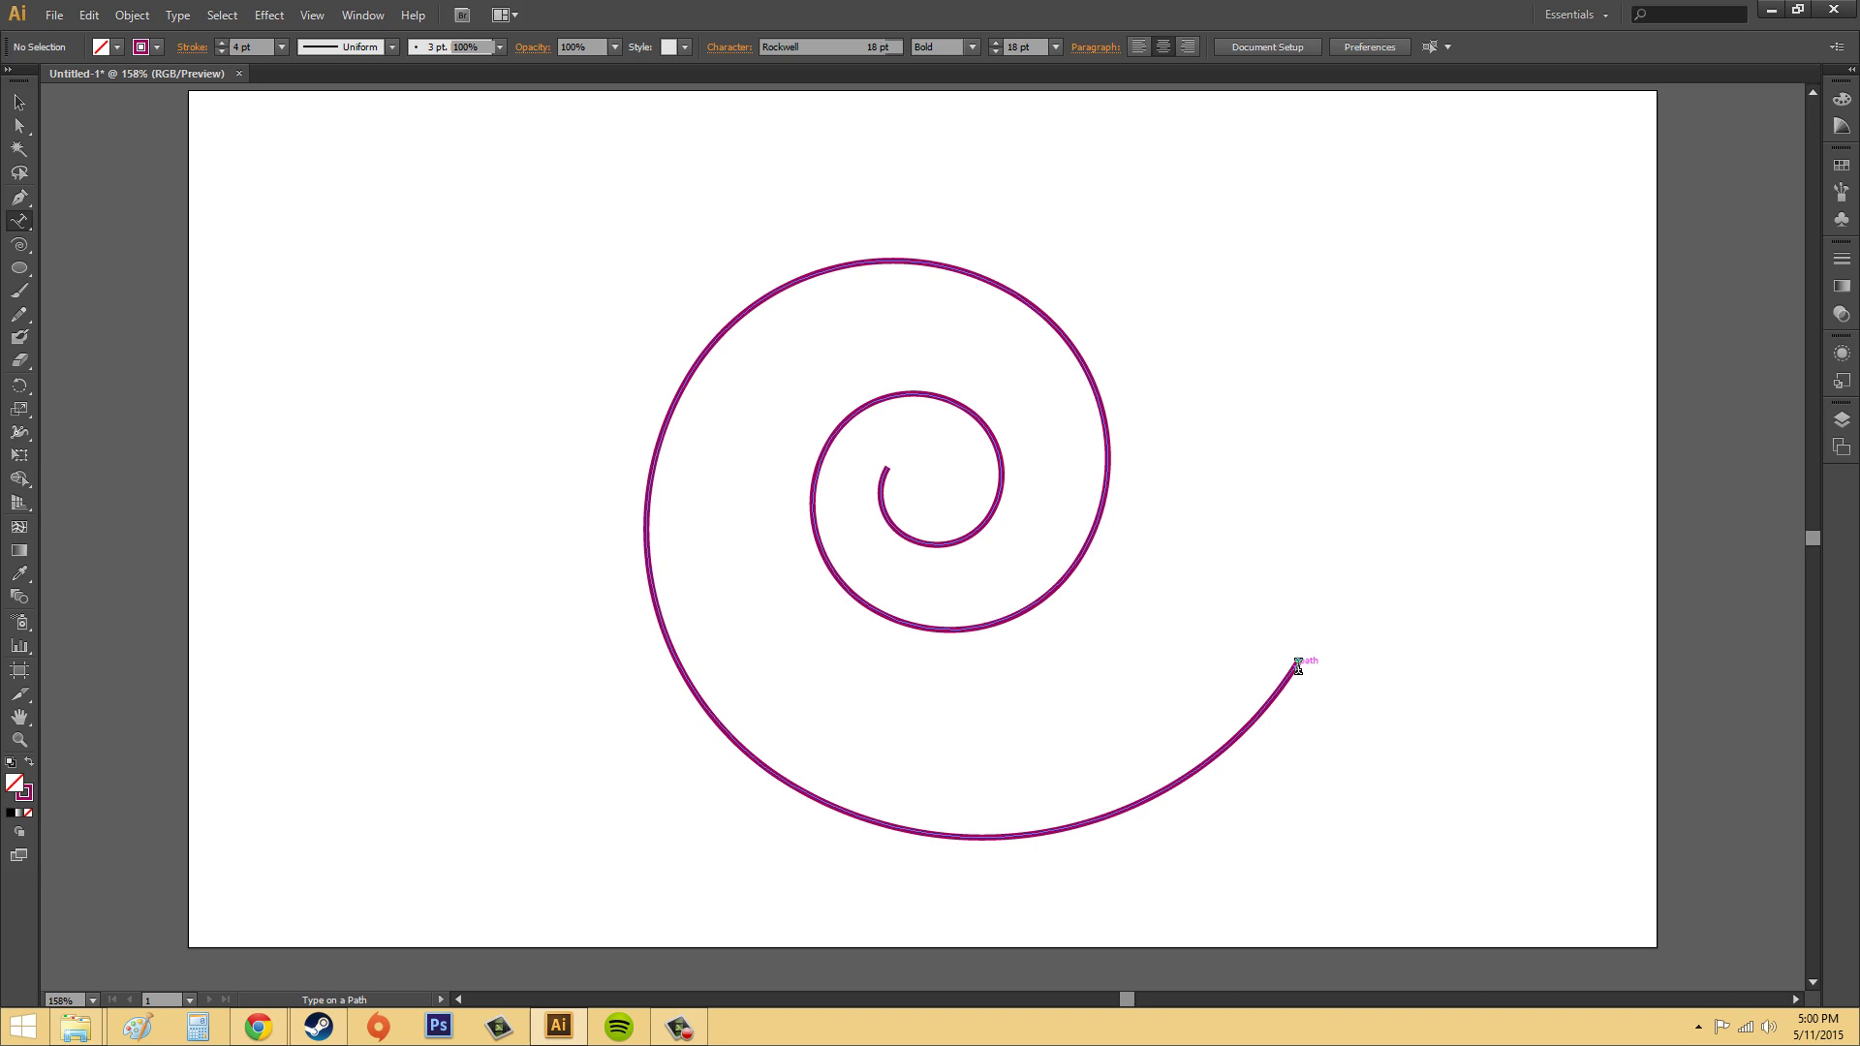
click(1297, 667)
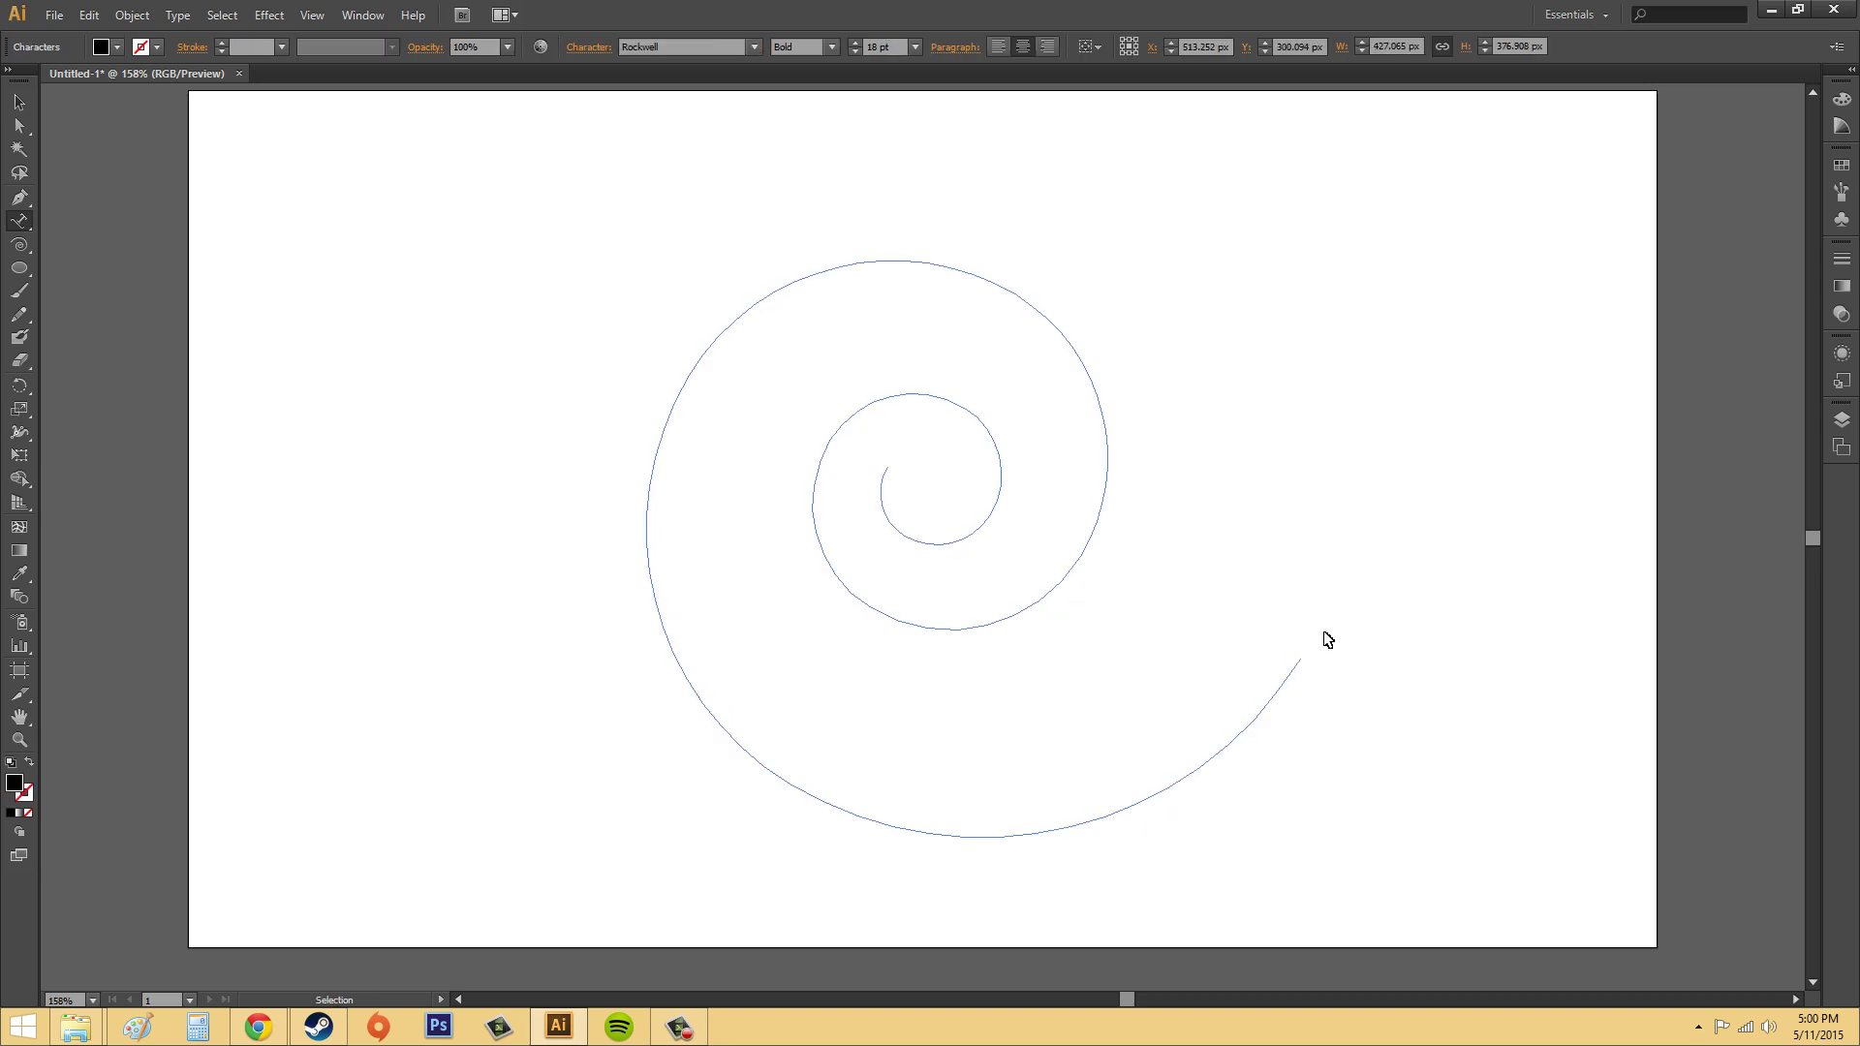
key(ctrl+z)
click(1287, 678)
Type 'typing on a path is fun words bacon potato' along the spiral's top.
click(920, 244)
text(typing on a path i)
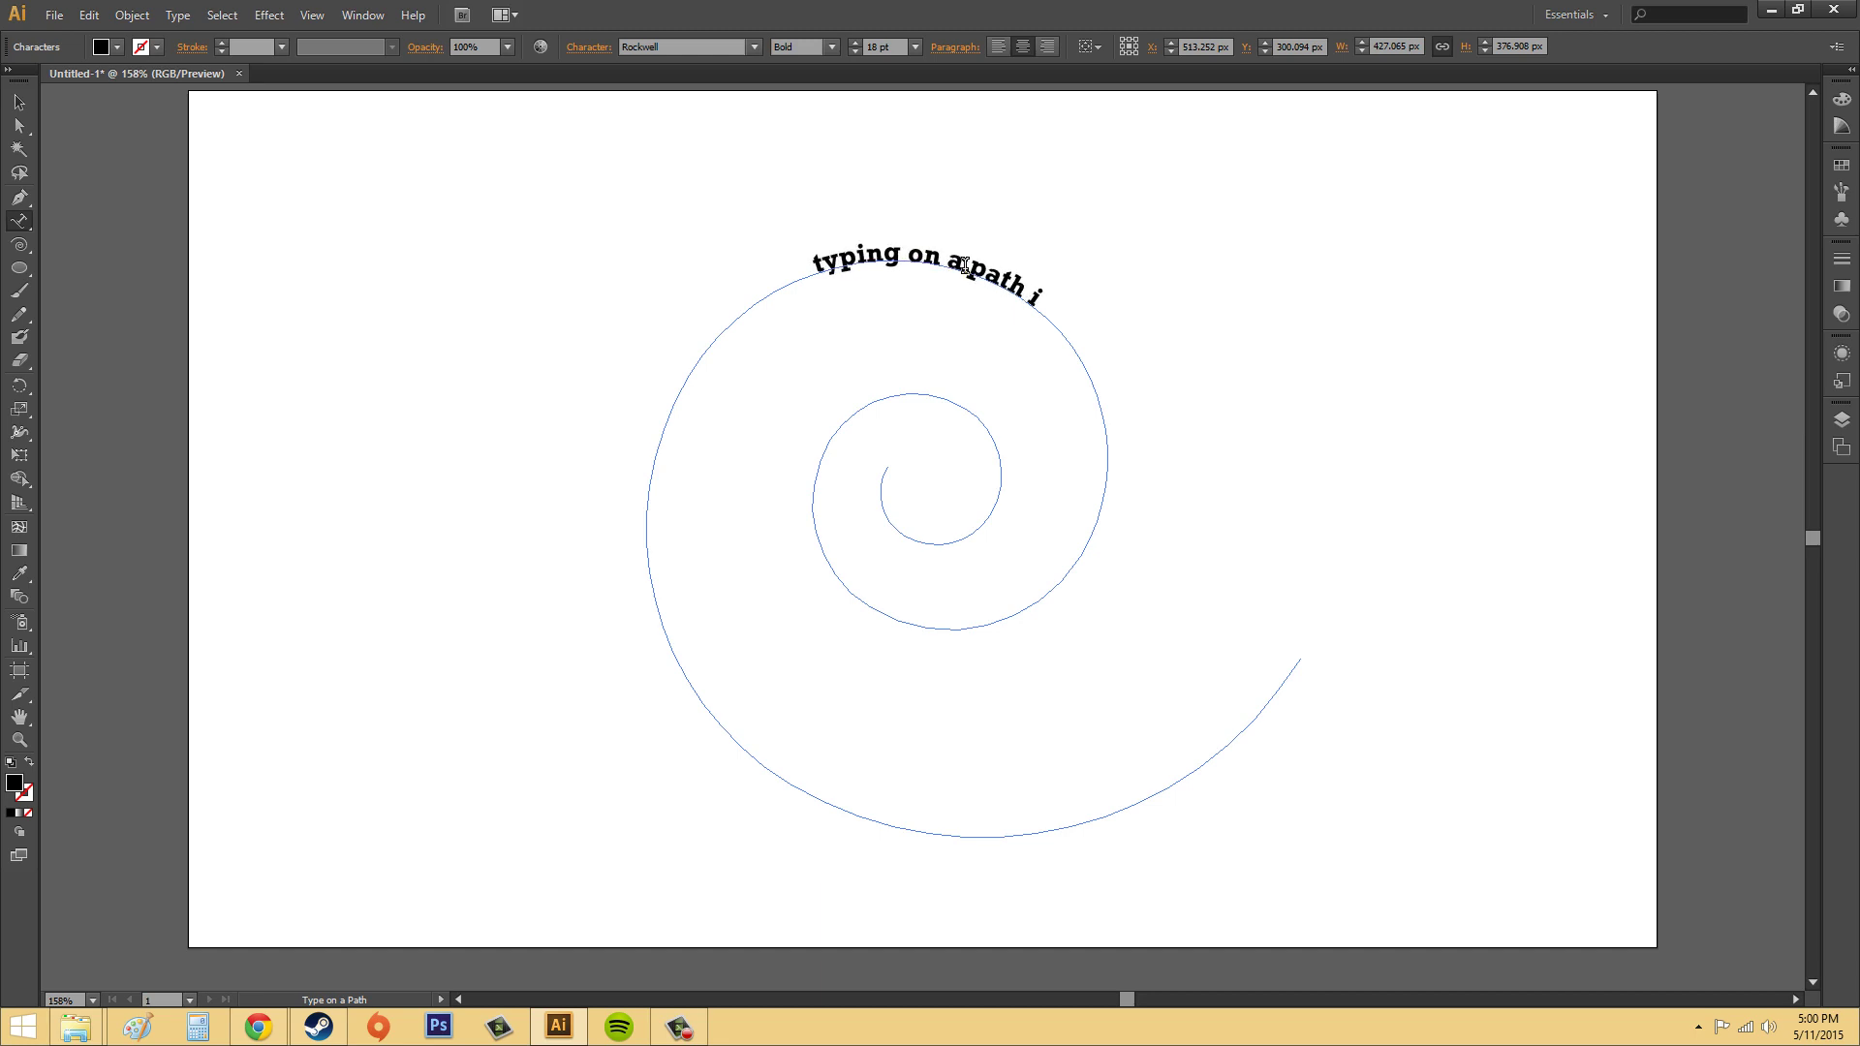
text(s fun)
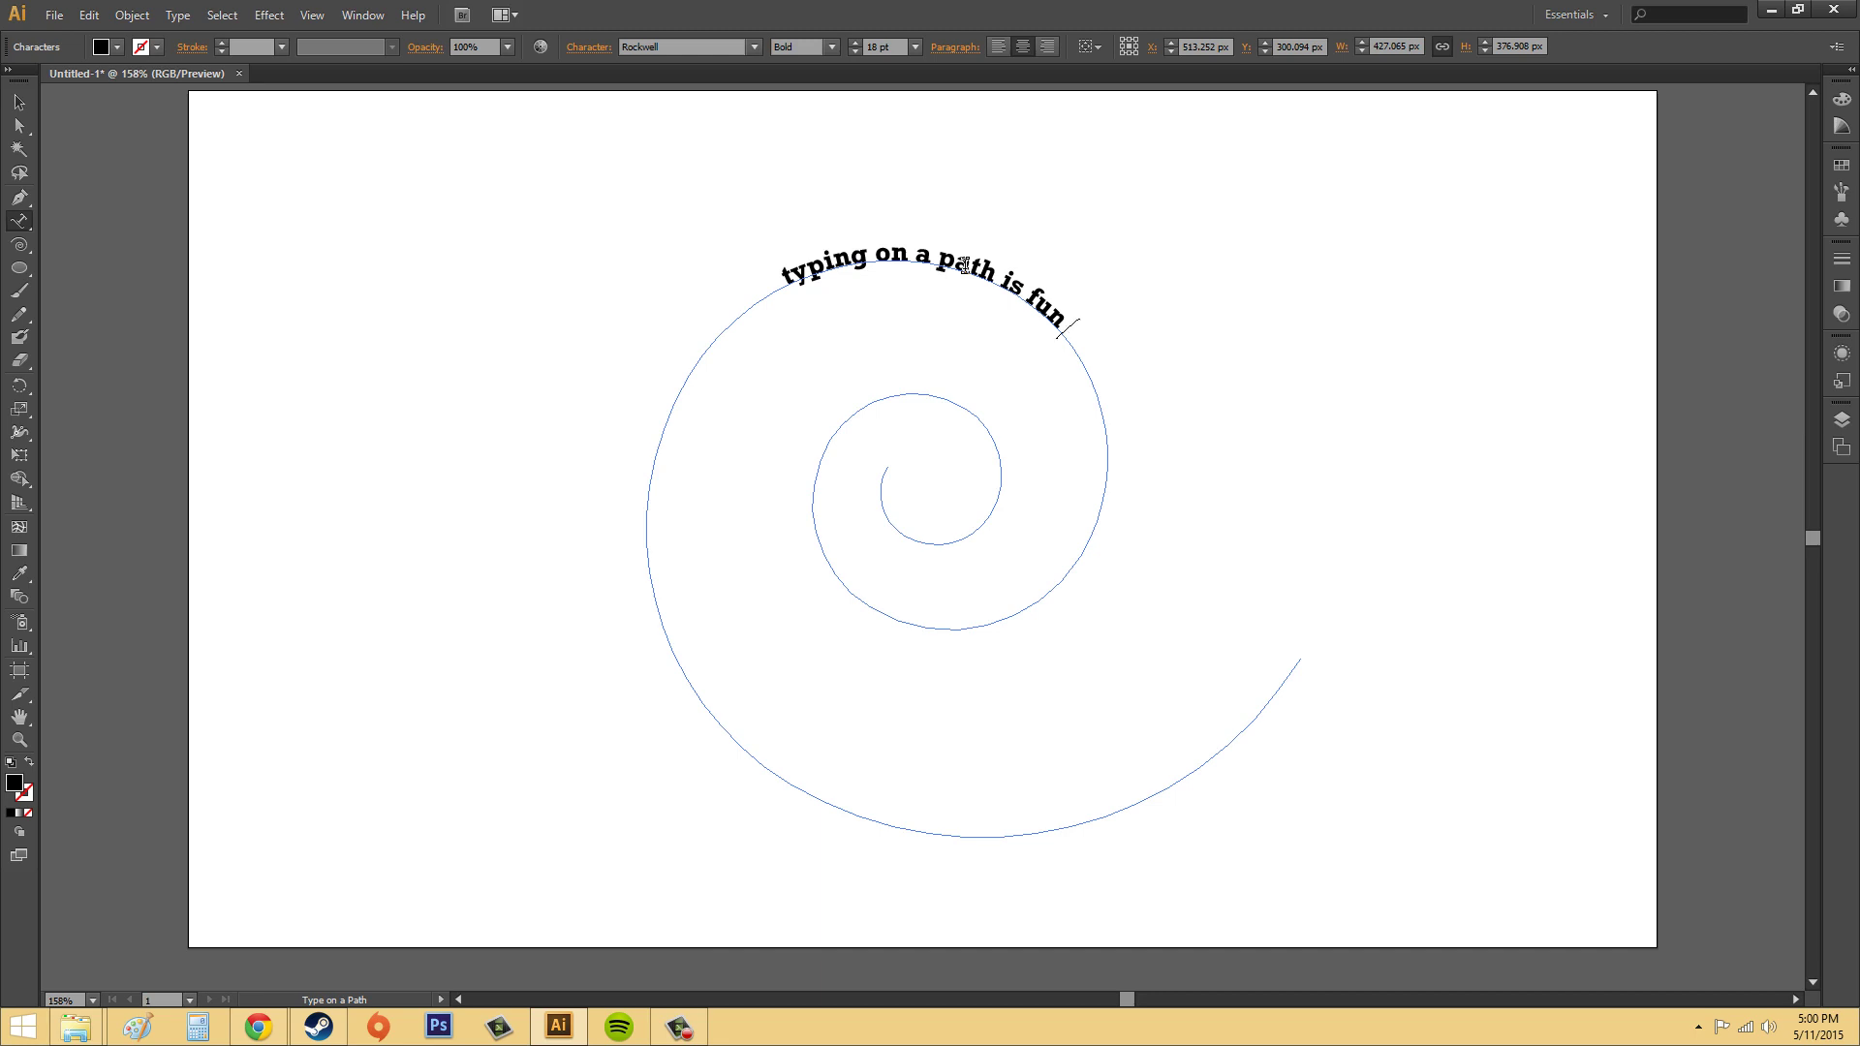
text(words)
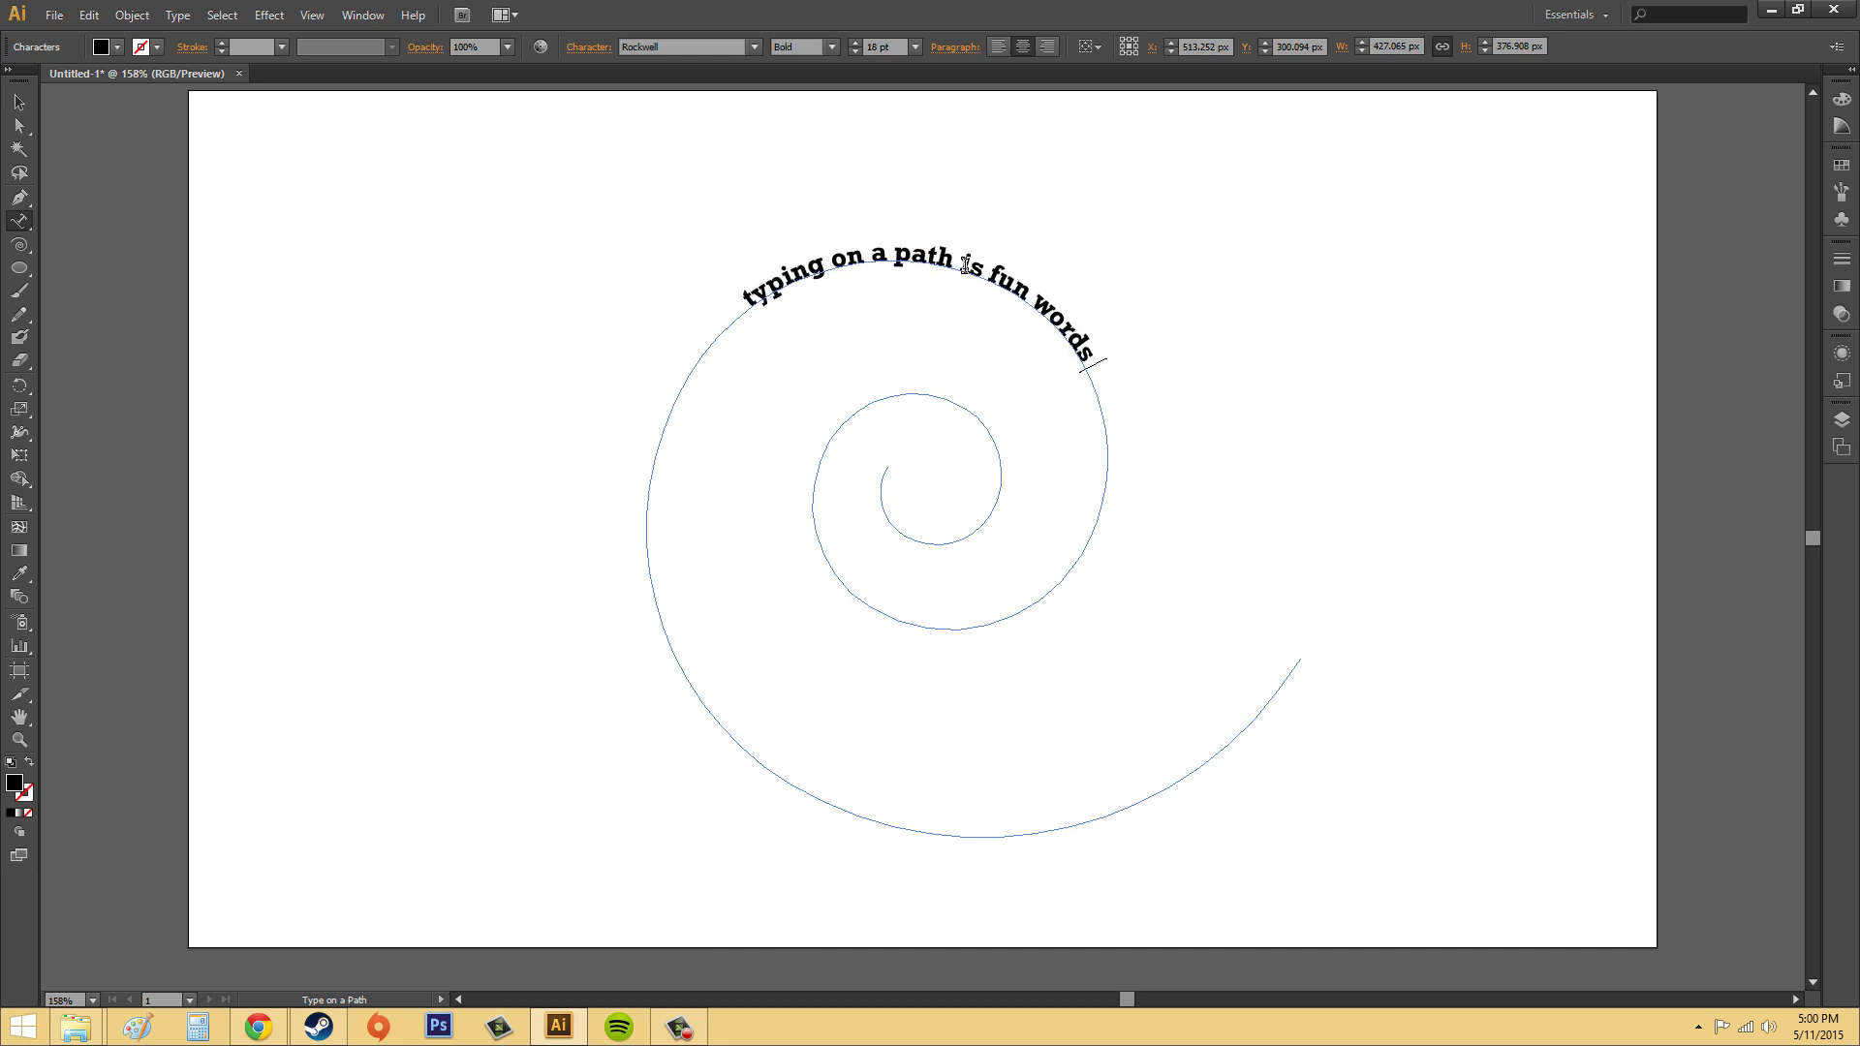
text( bacon)
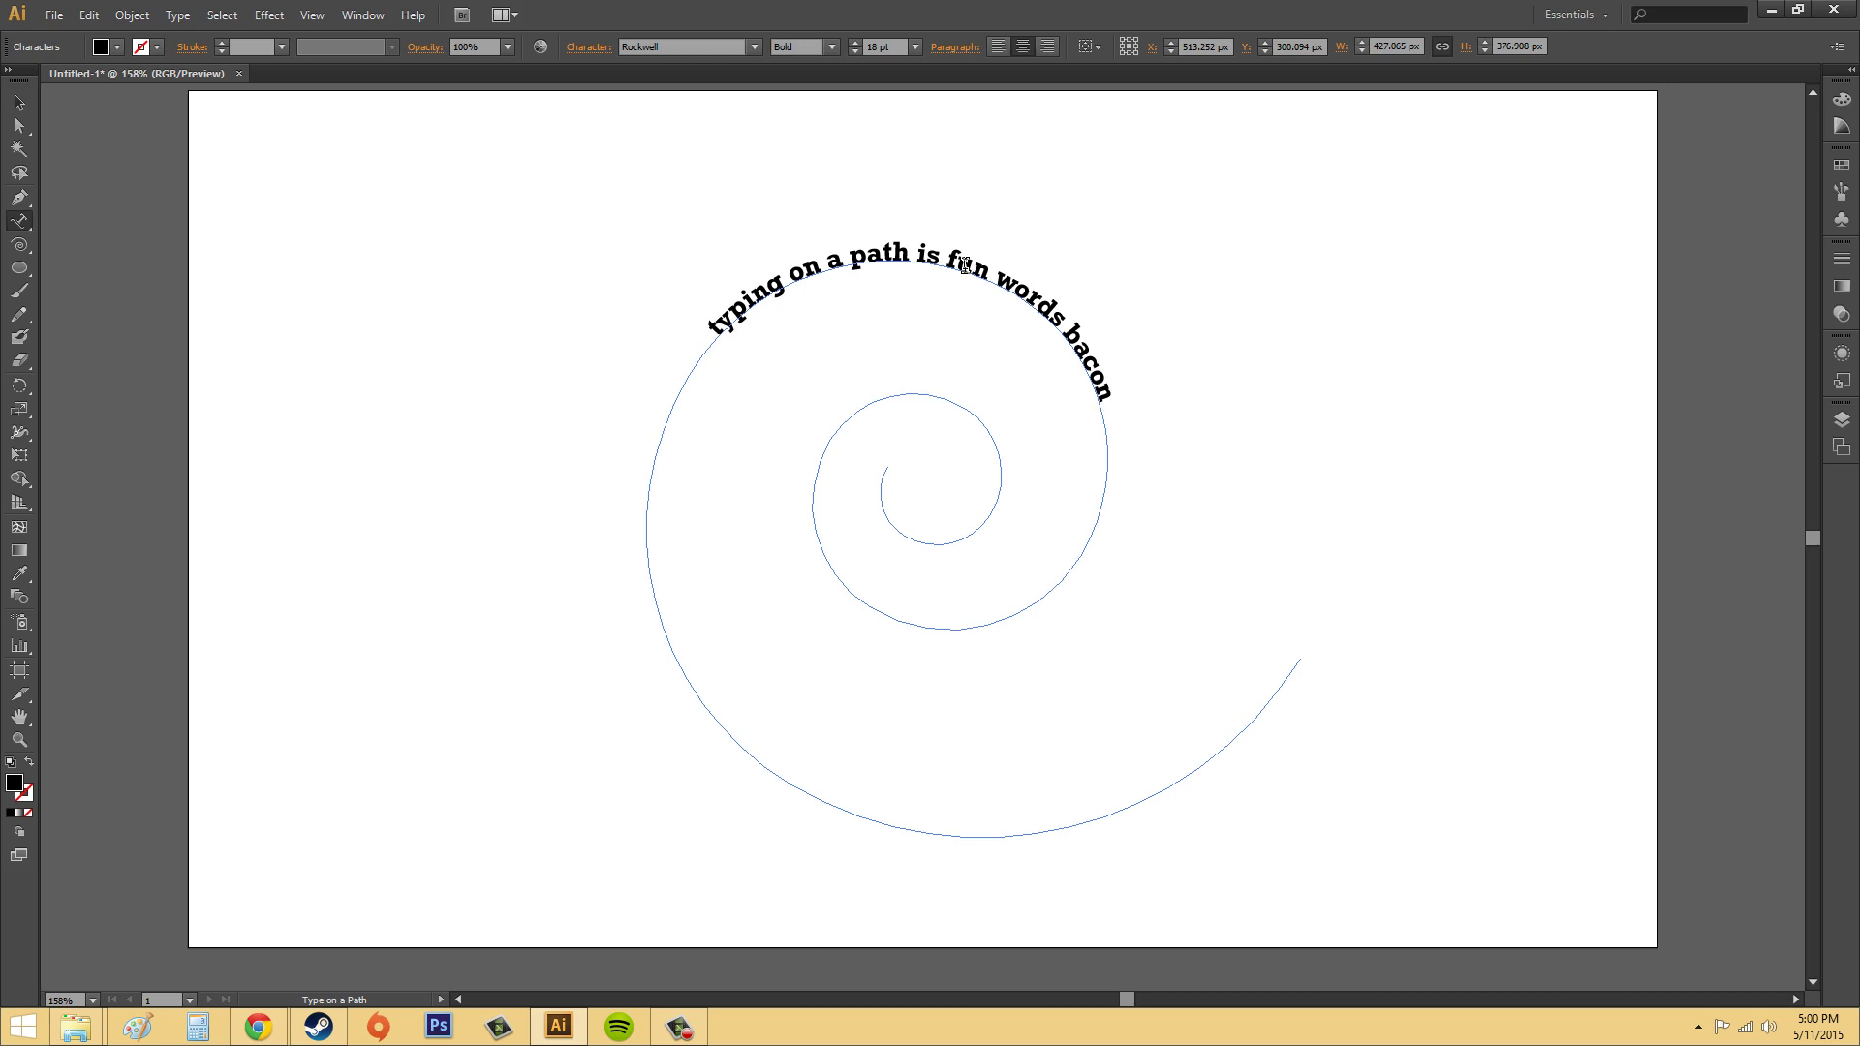
text(potato)
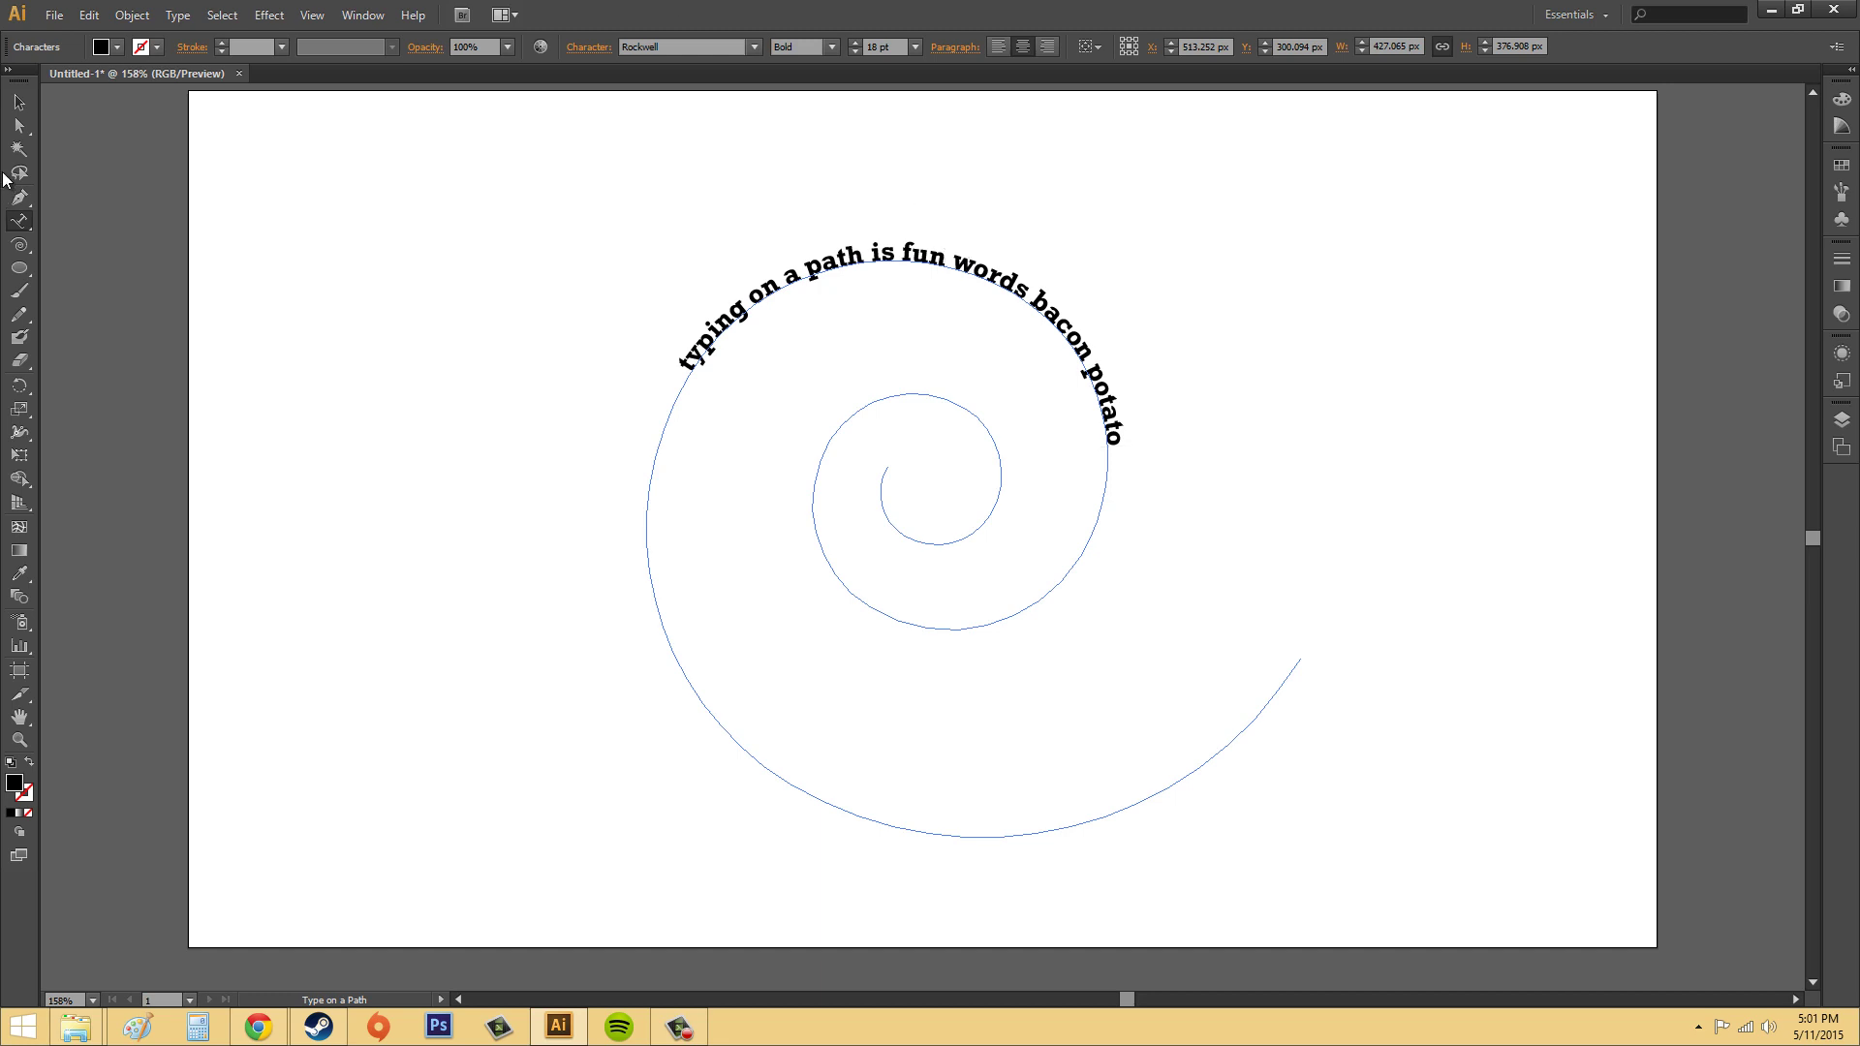
Select the spiral text object and scale it down toward the upper left.
click(19, 102)
click(1215, 316)
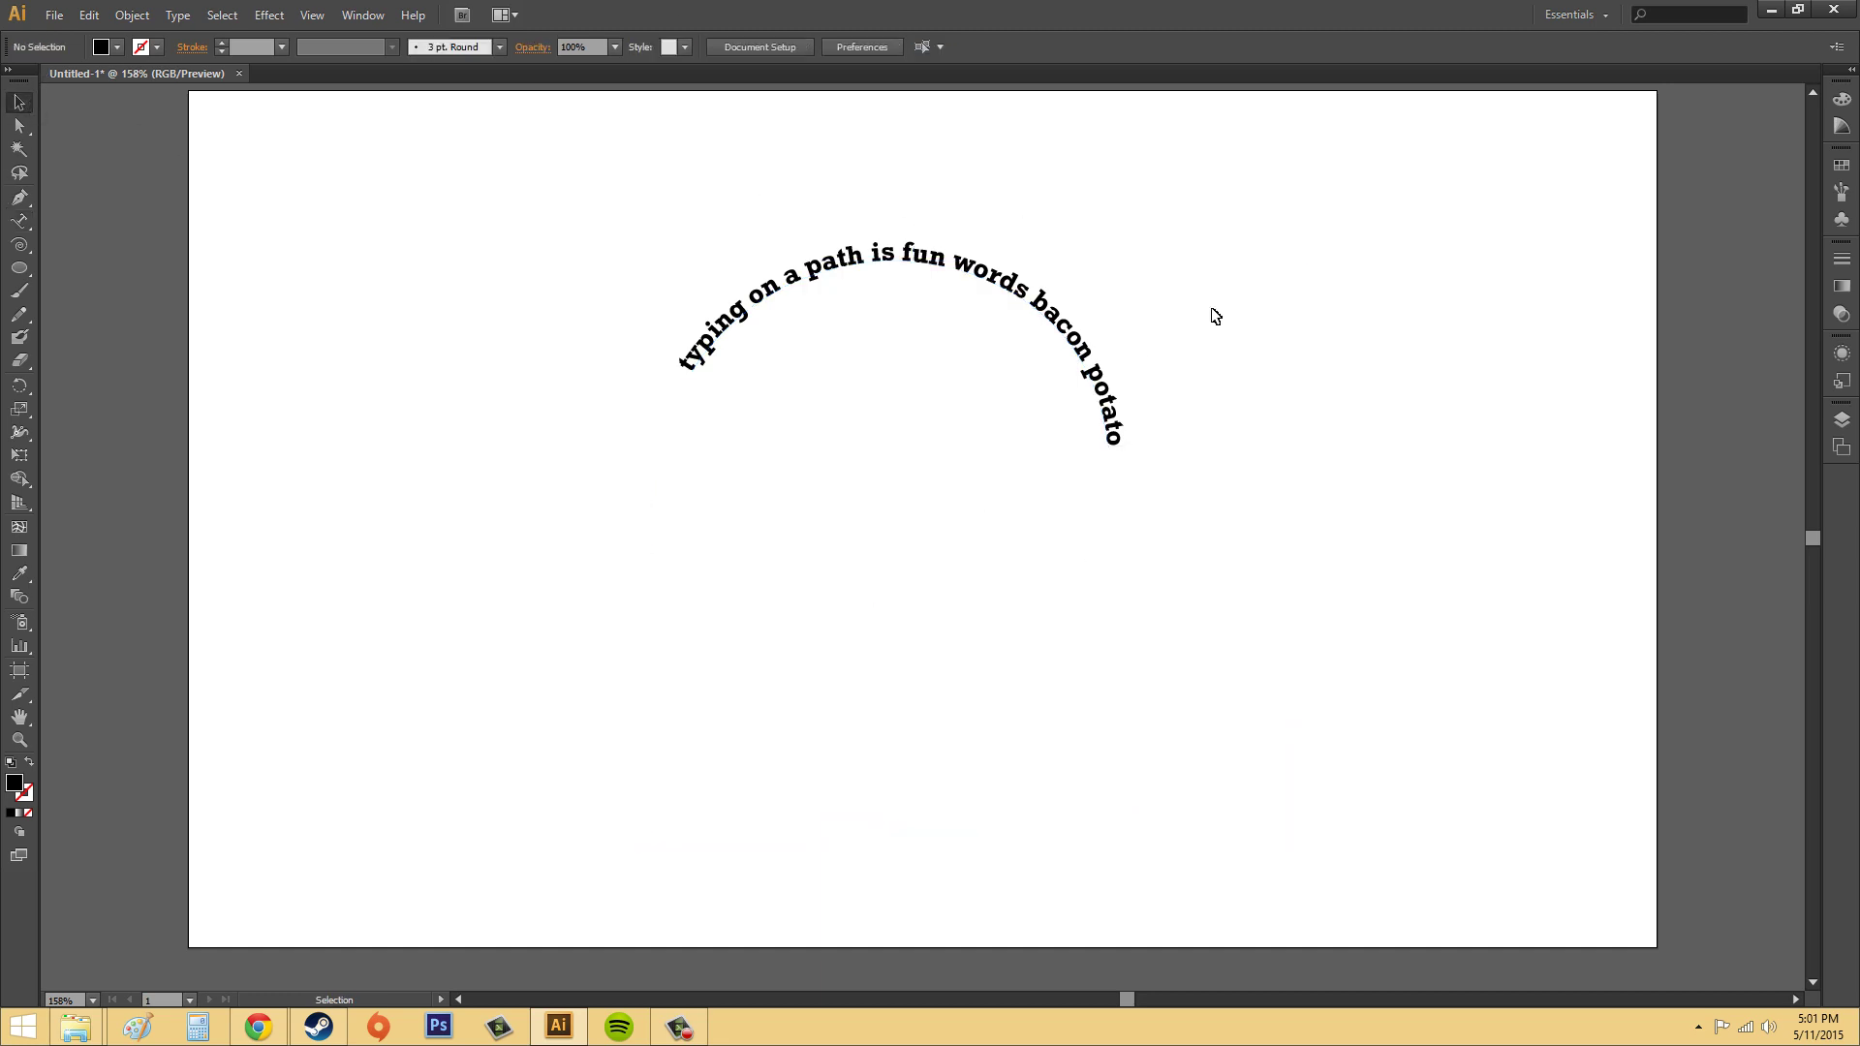
key(ctrl+a)
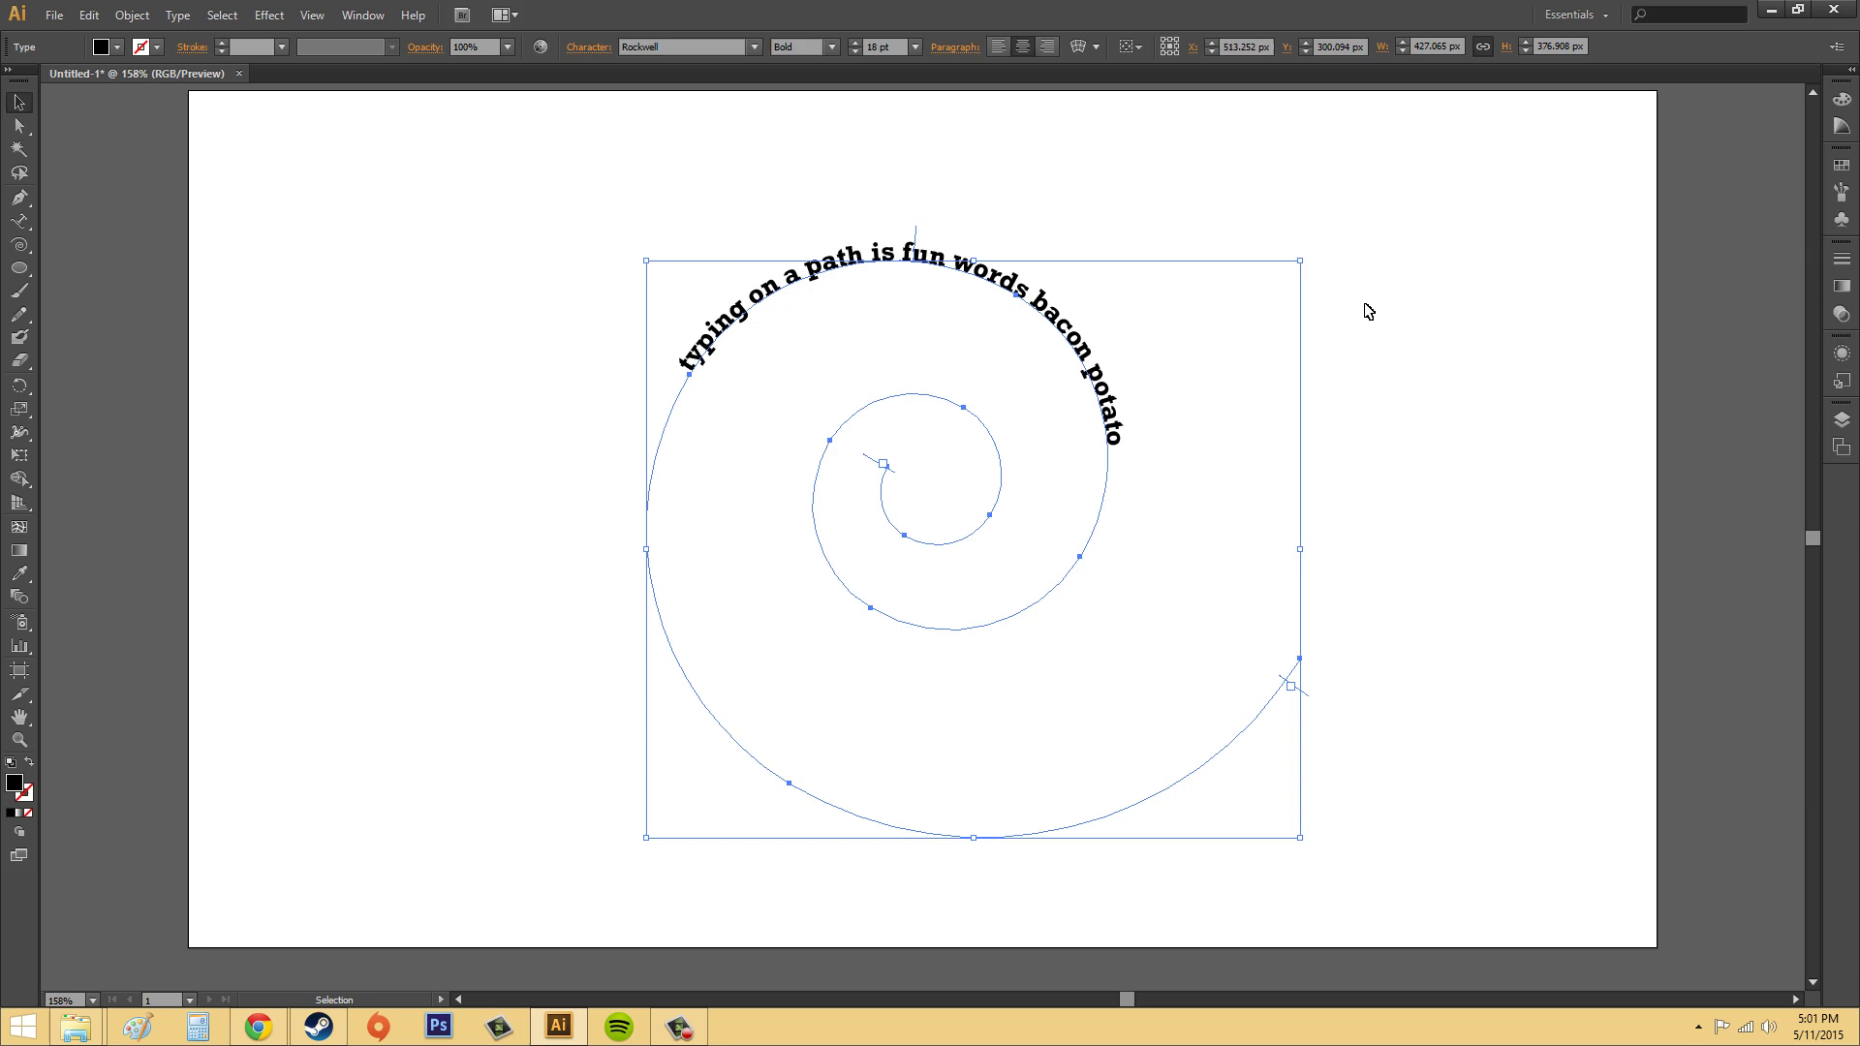
click(1463, 433)
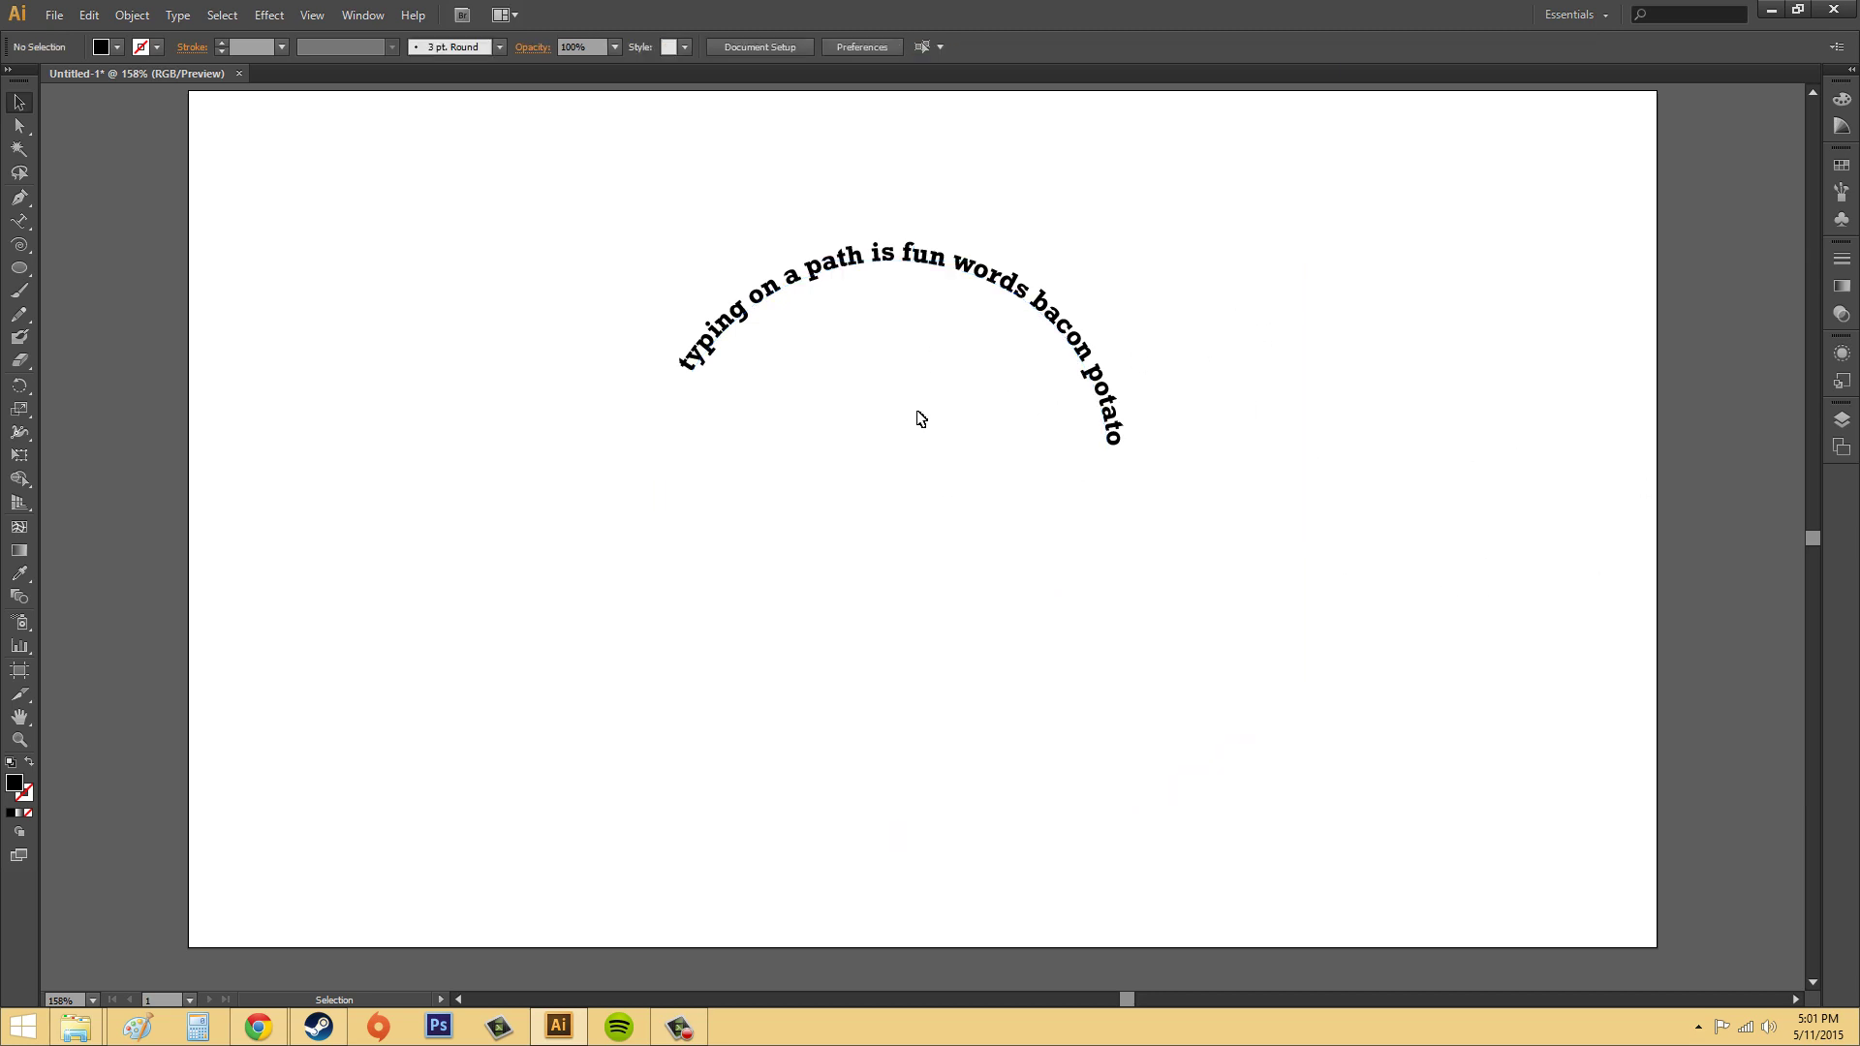
click(1029, 275)
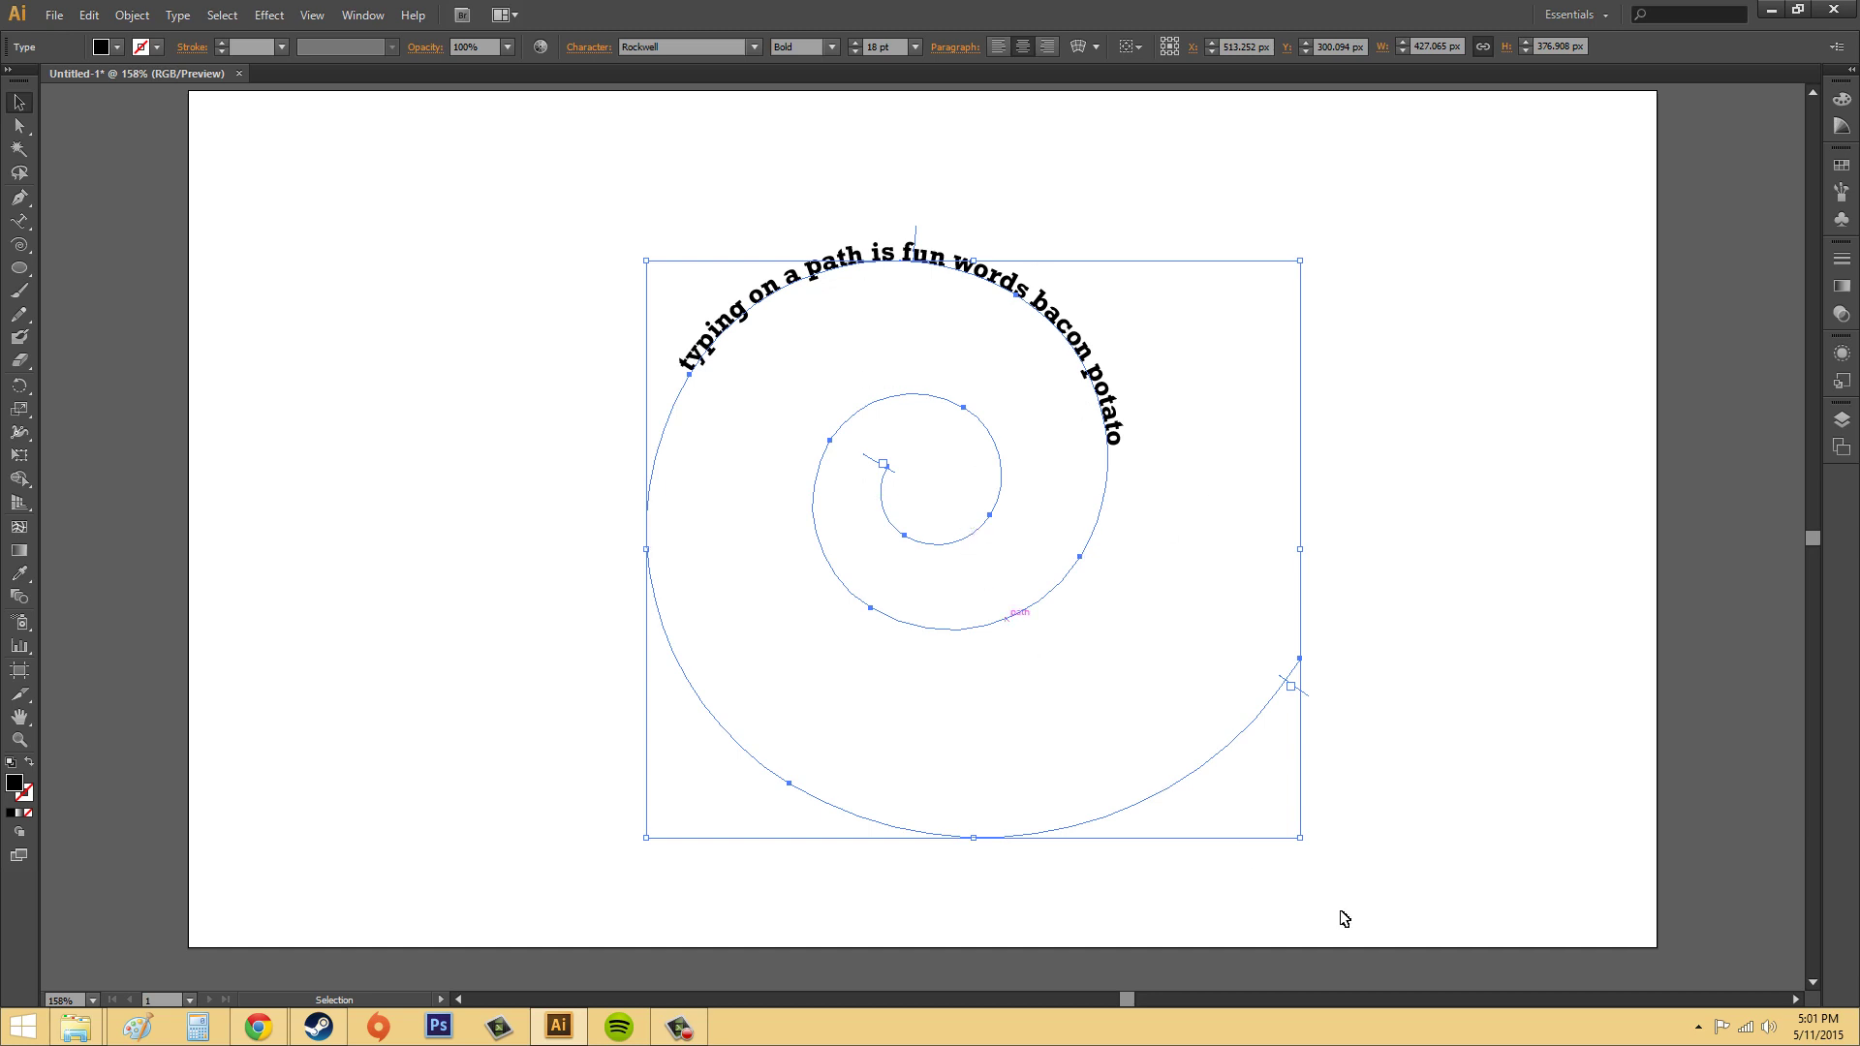
drag(1294, 833, 921, 504)
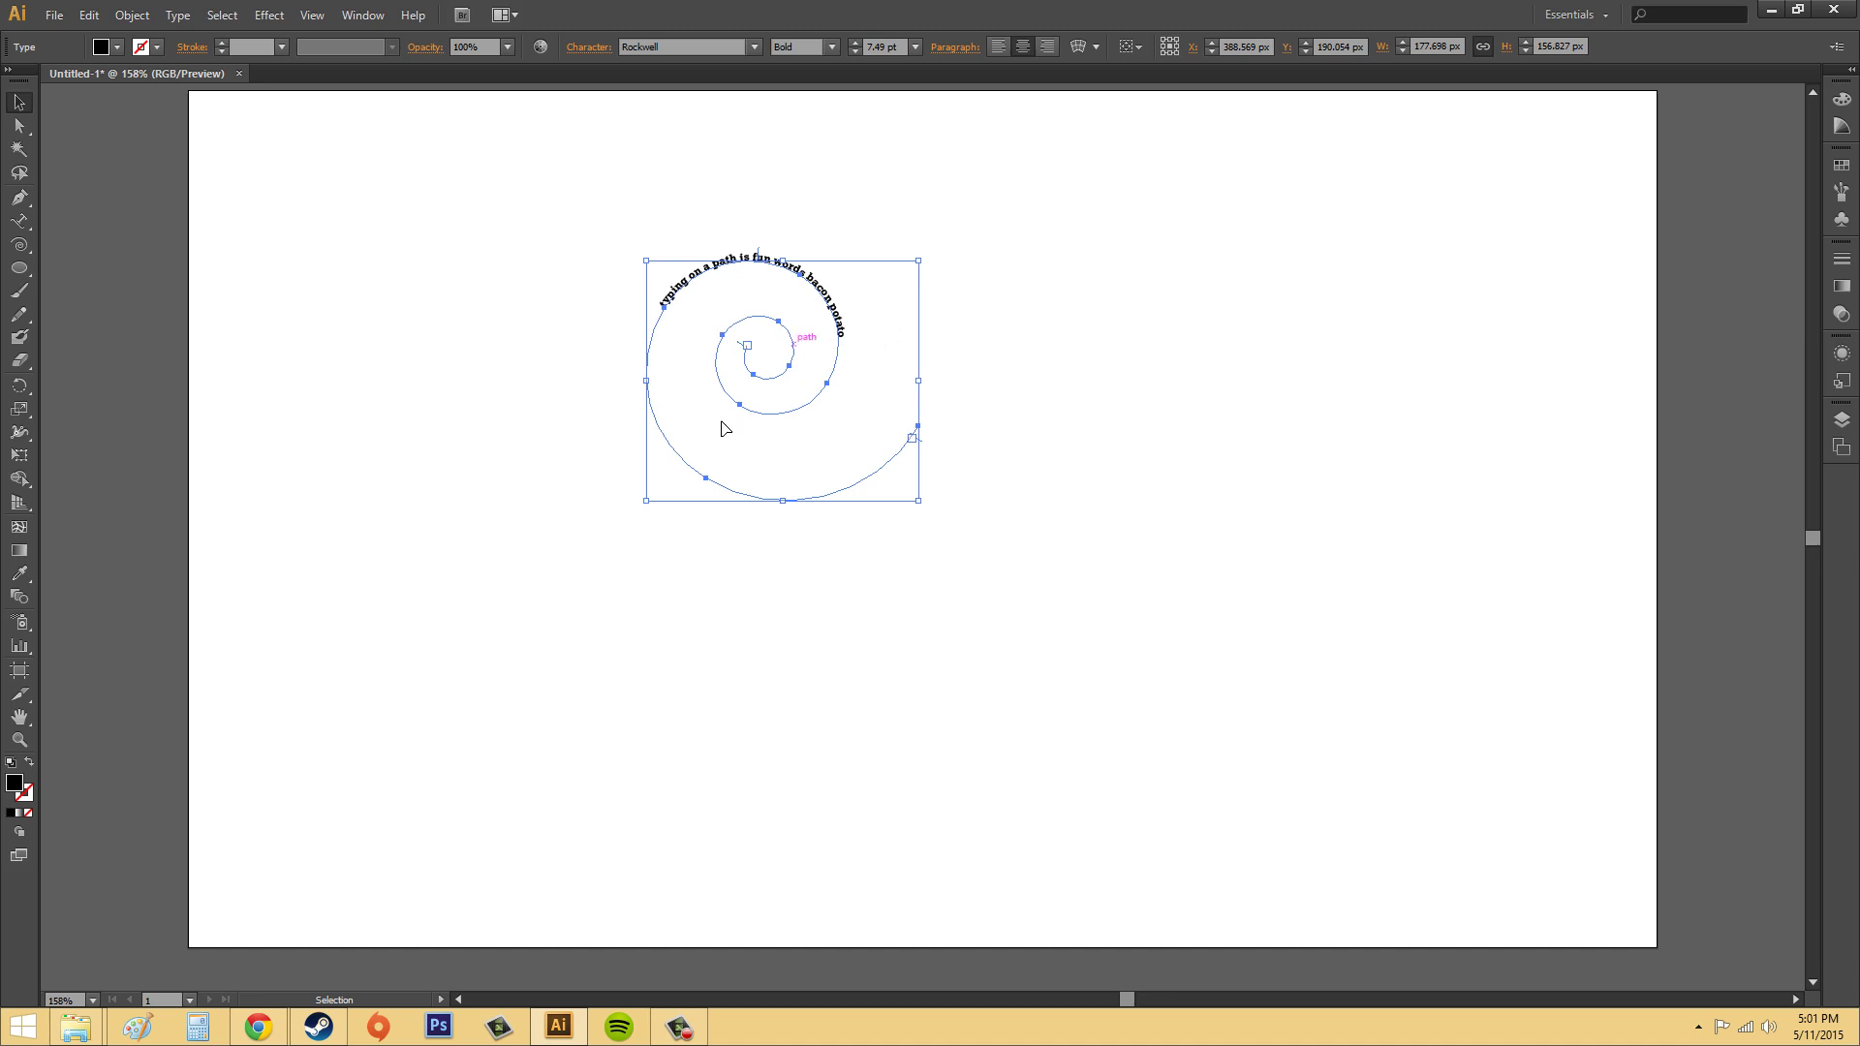
Undo the scaling and the text, restoring the plain purple stroked spiral.
key(a)
key(v)
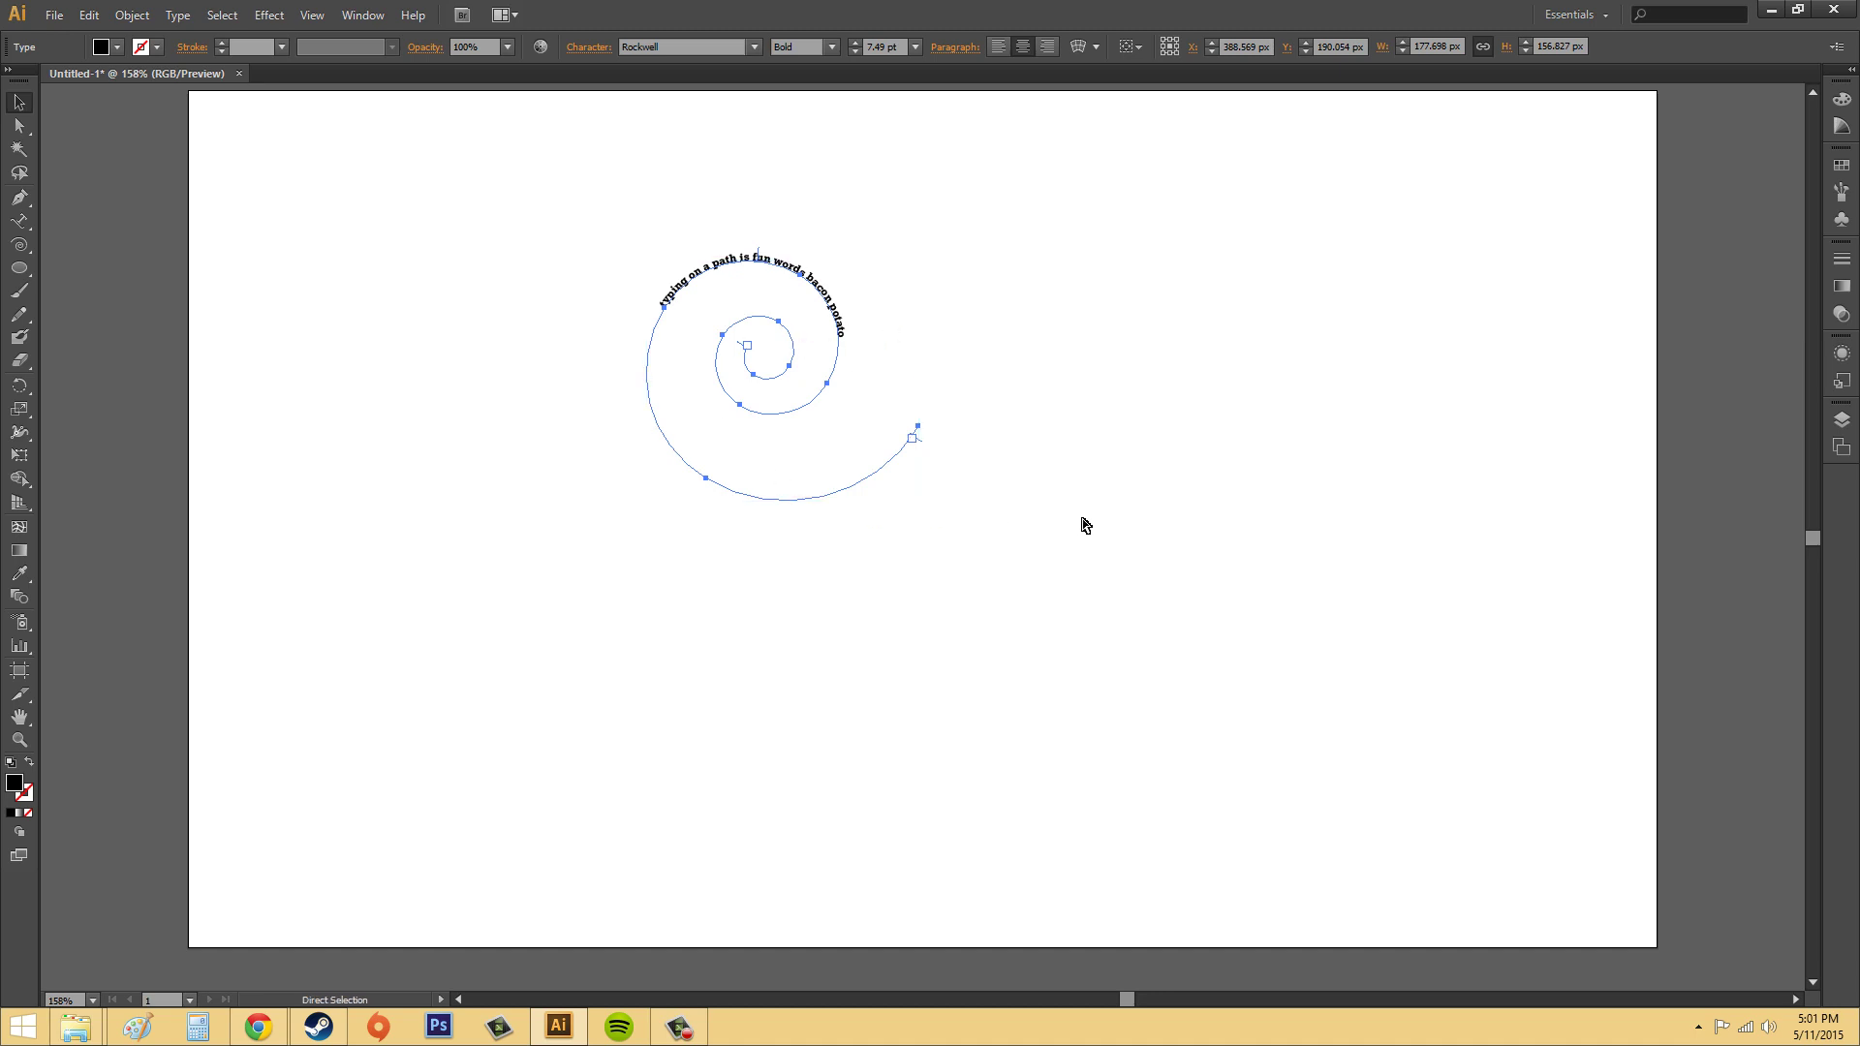
key(ctrl+z)
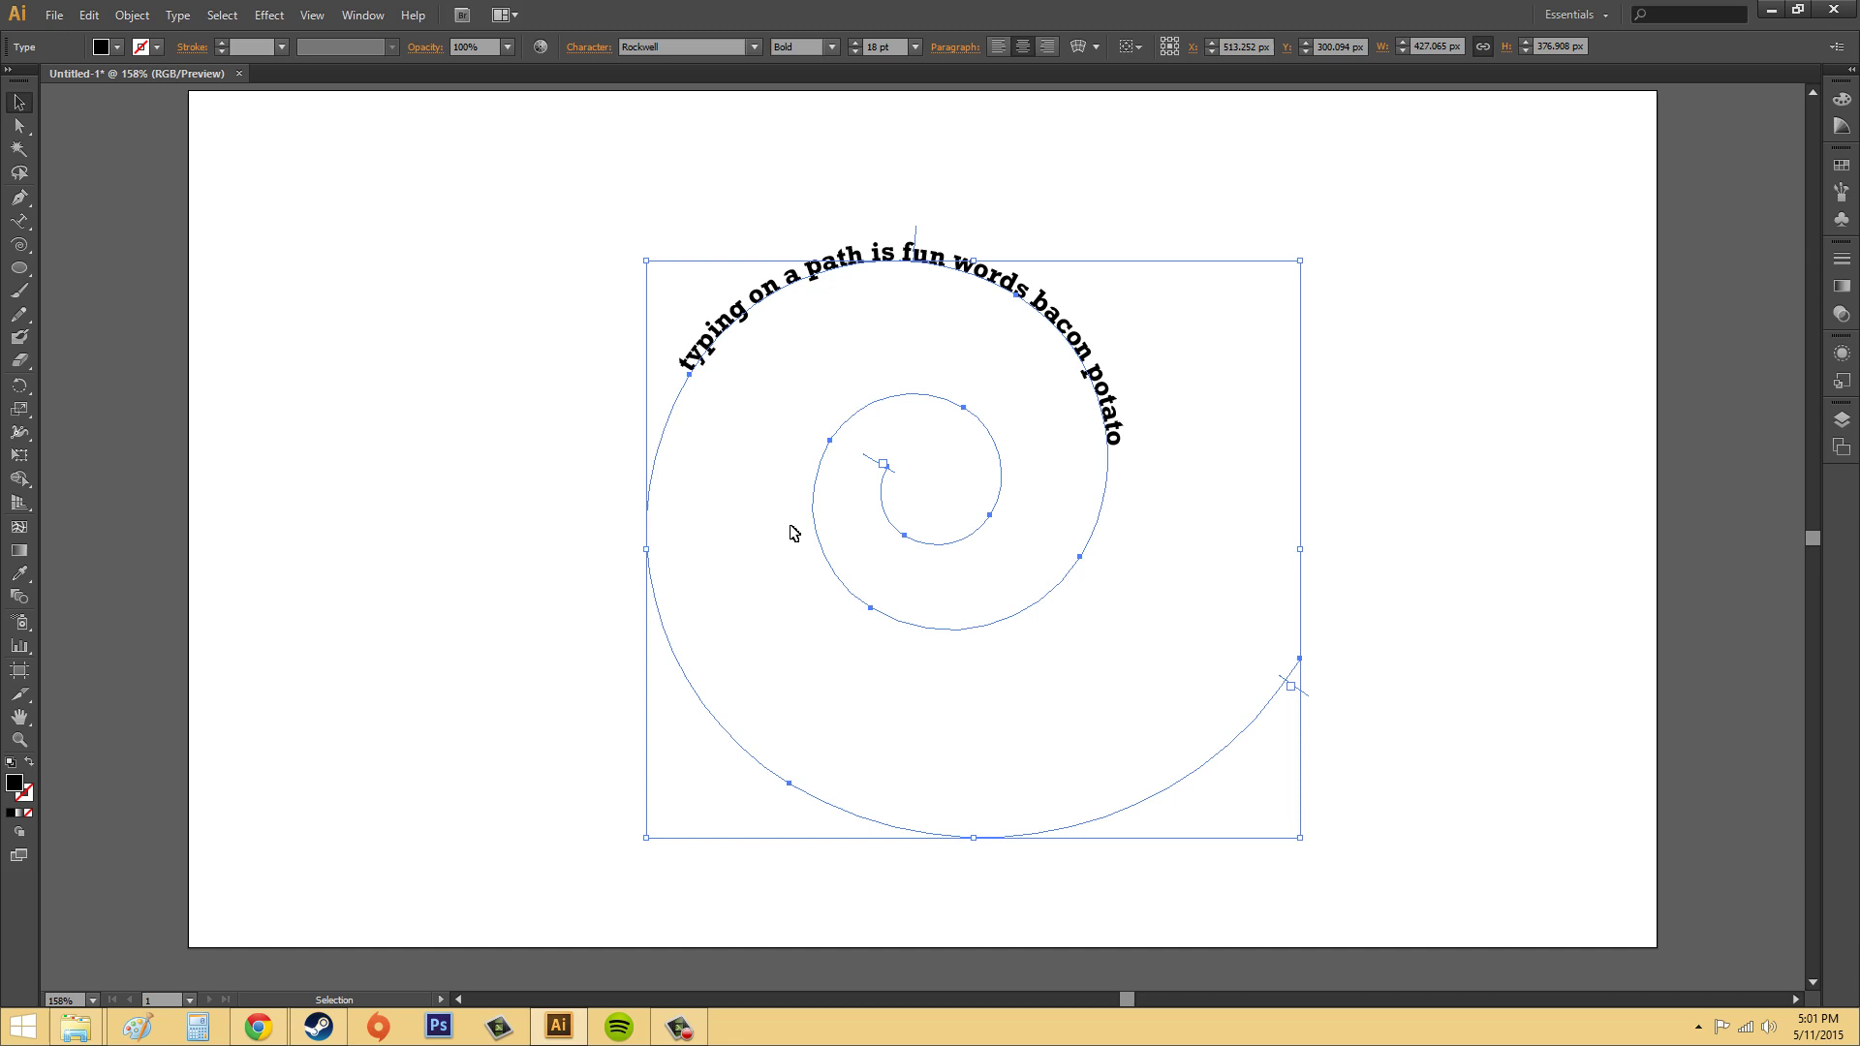
click(1407, 314)
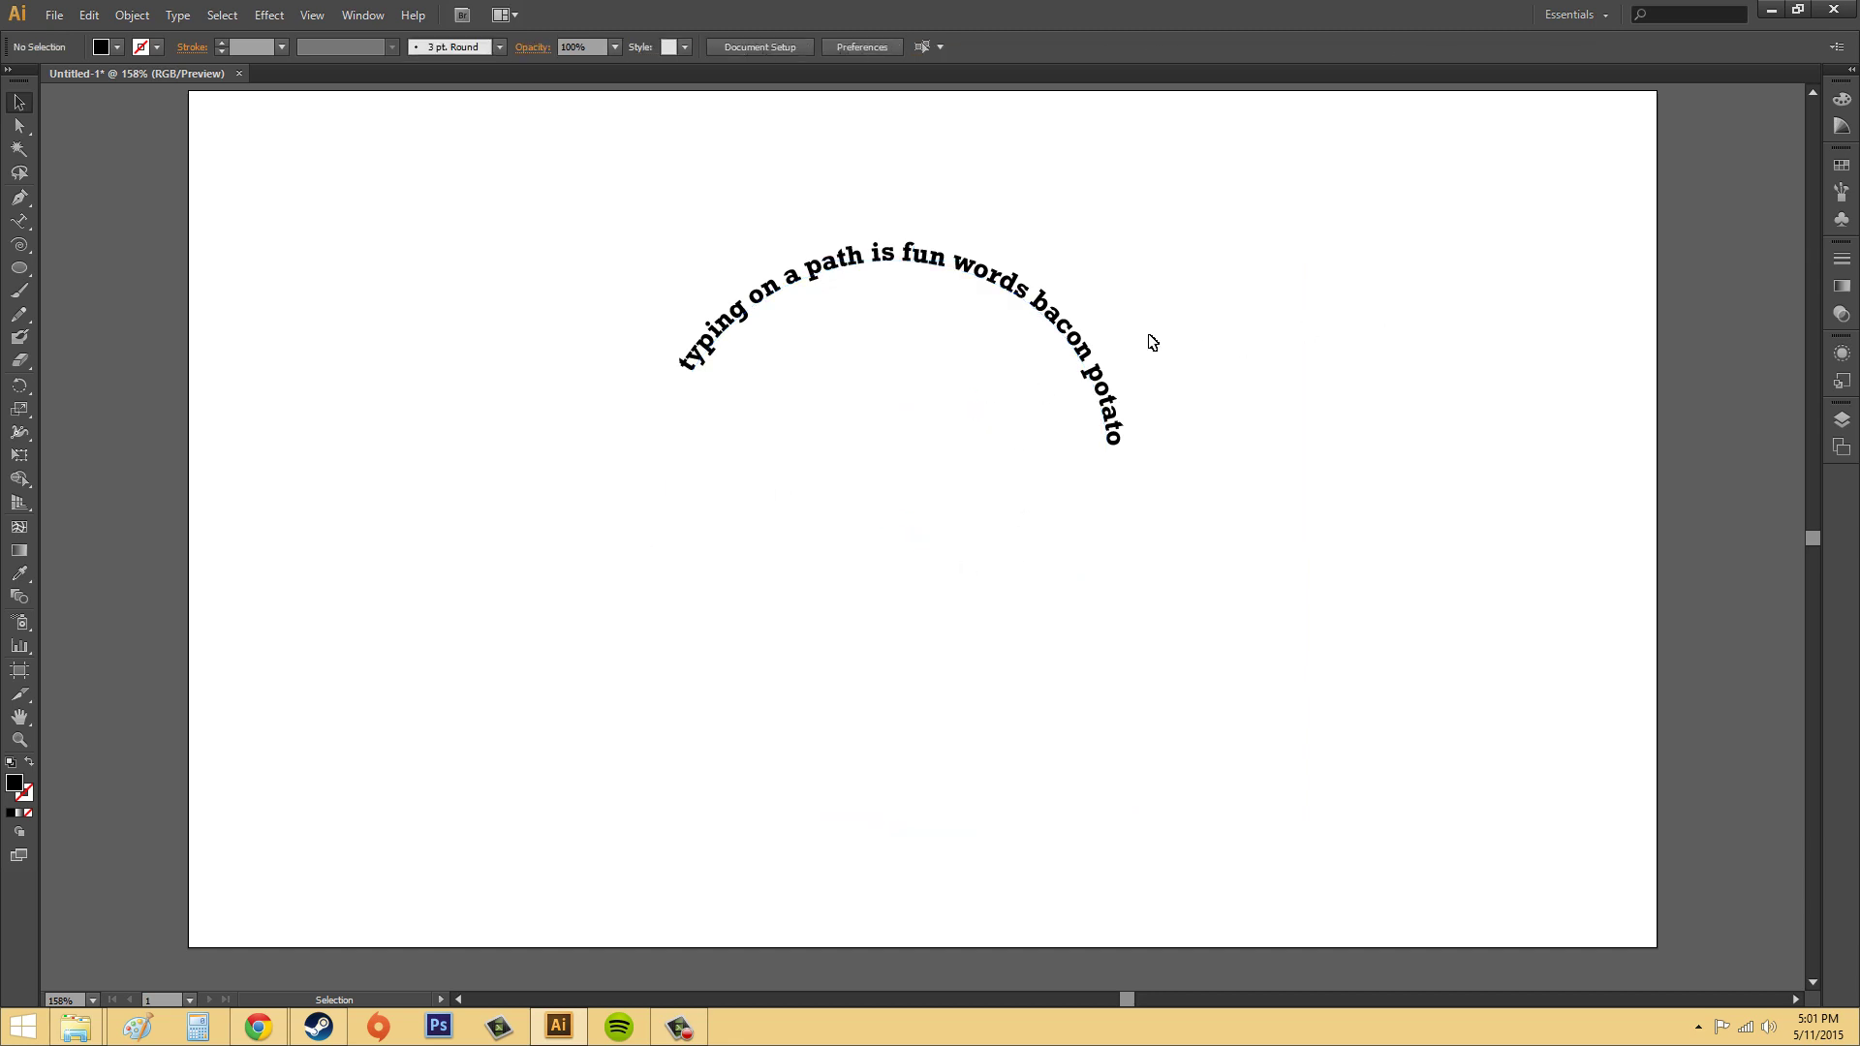
click(897, 260)
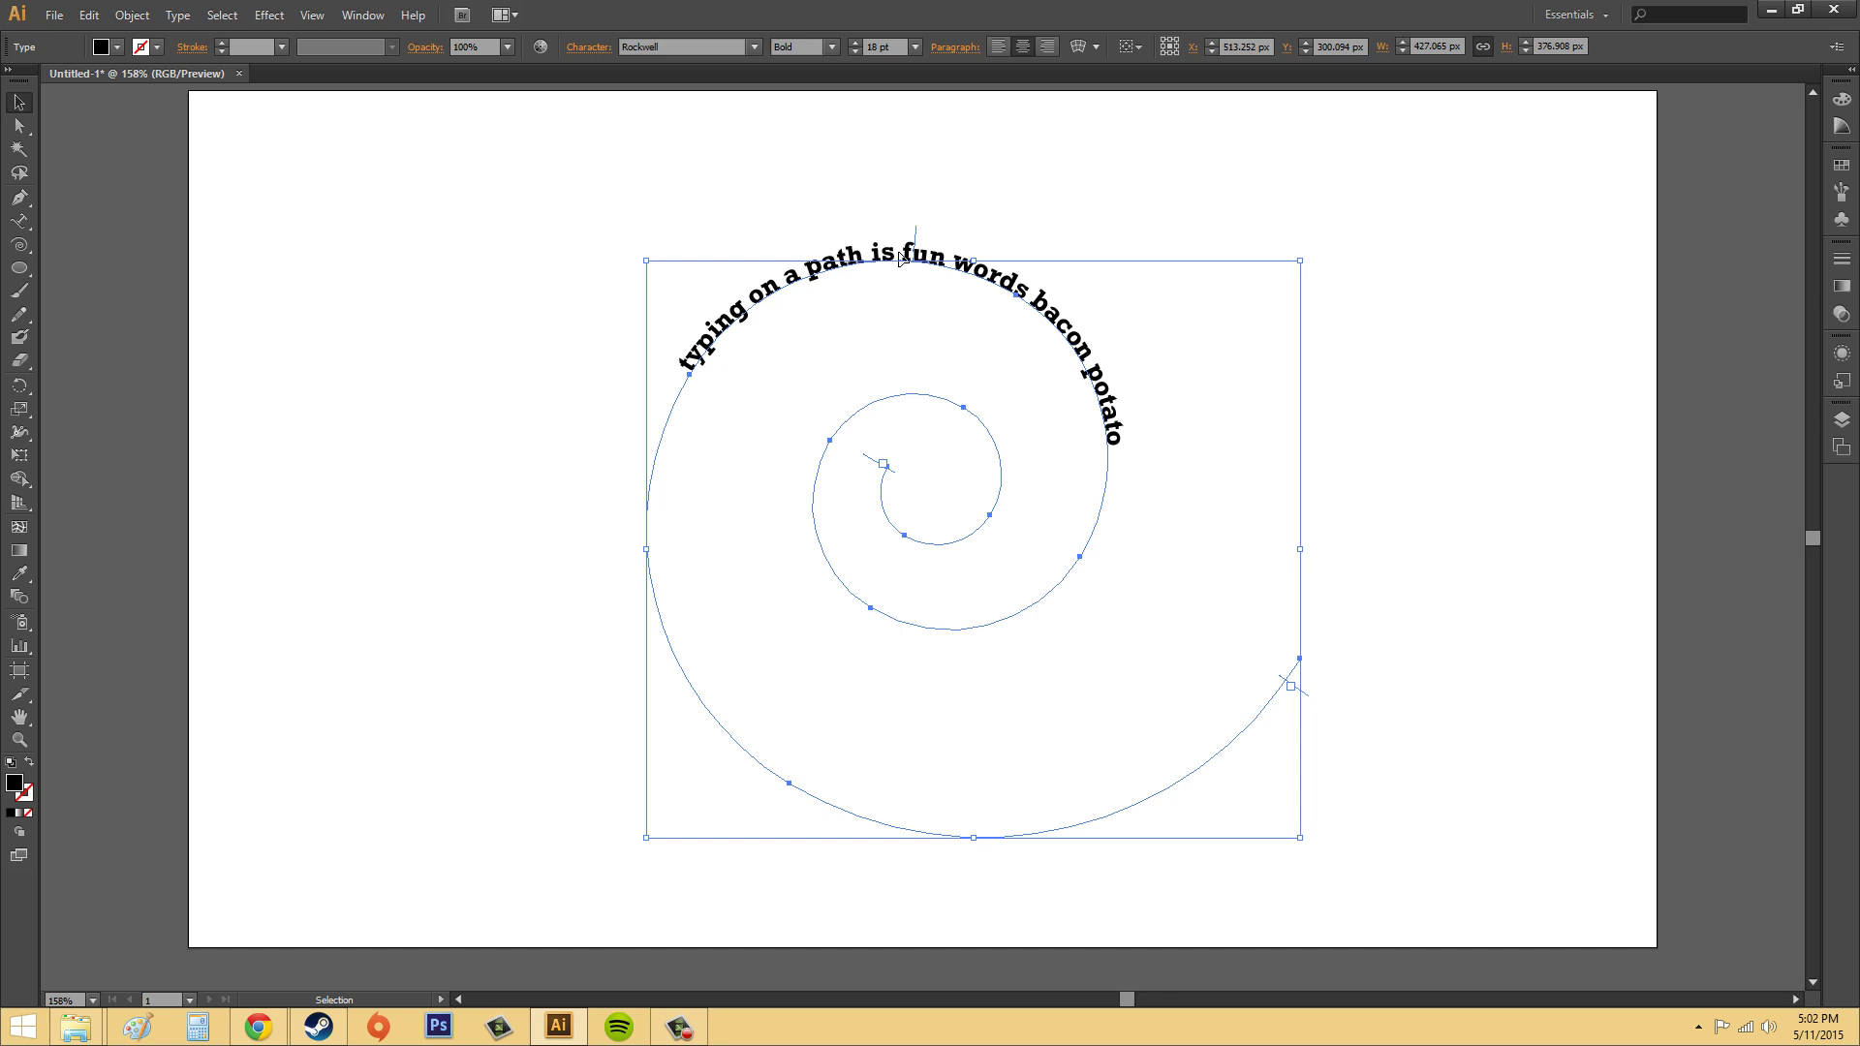
key(ctrl+z)
key(ctrl+z)
key(ctrl+z)
key(ctrl+z)
Copy and paste the spiral in place, drag the duplicate away, then undo it.
click(1060, 325)
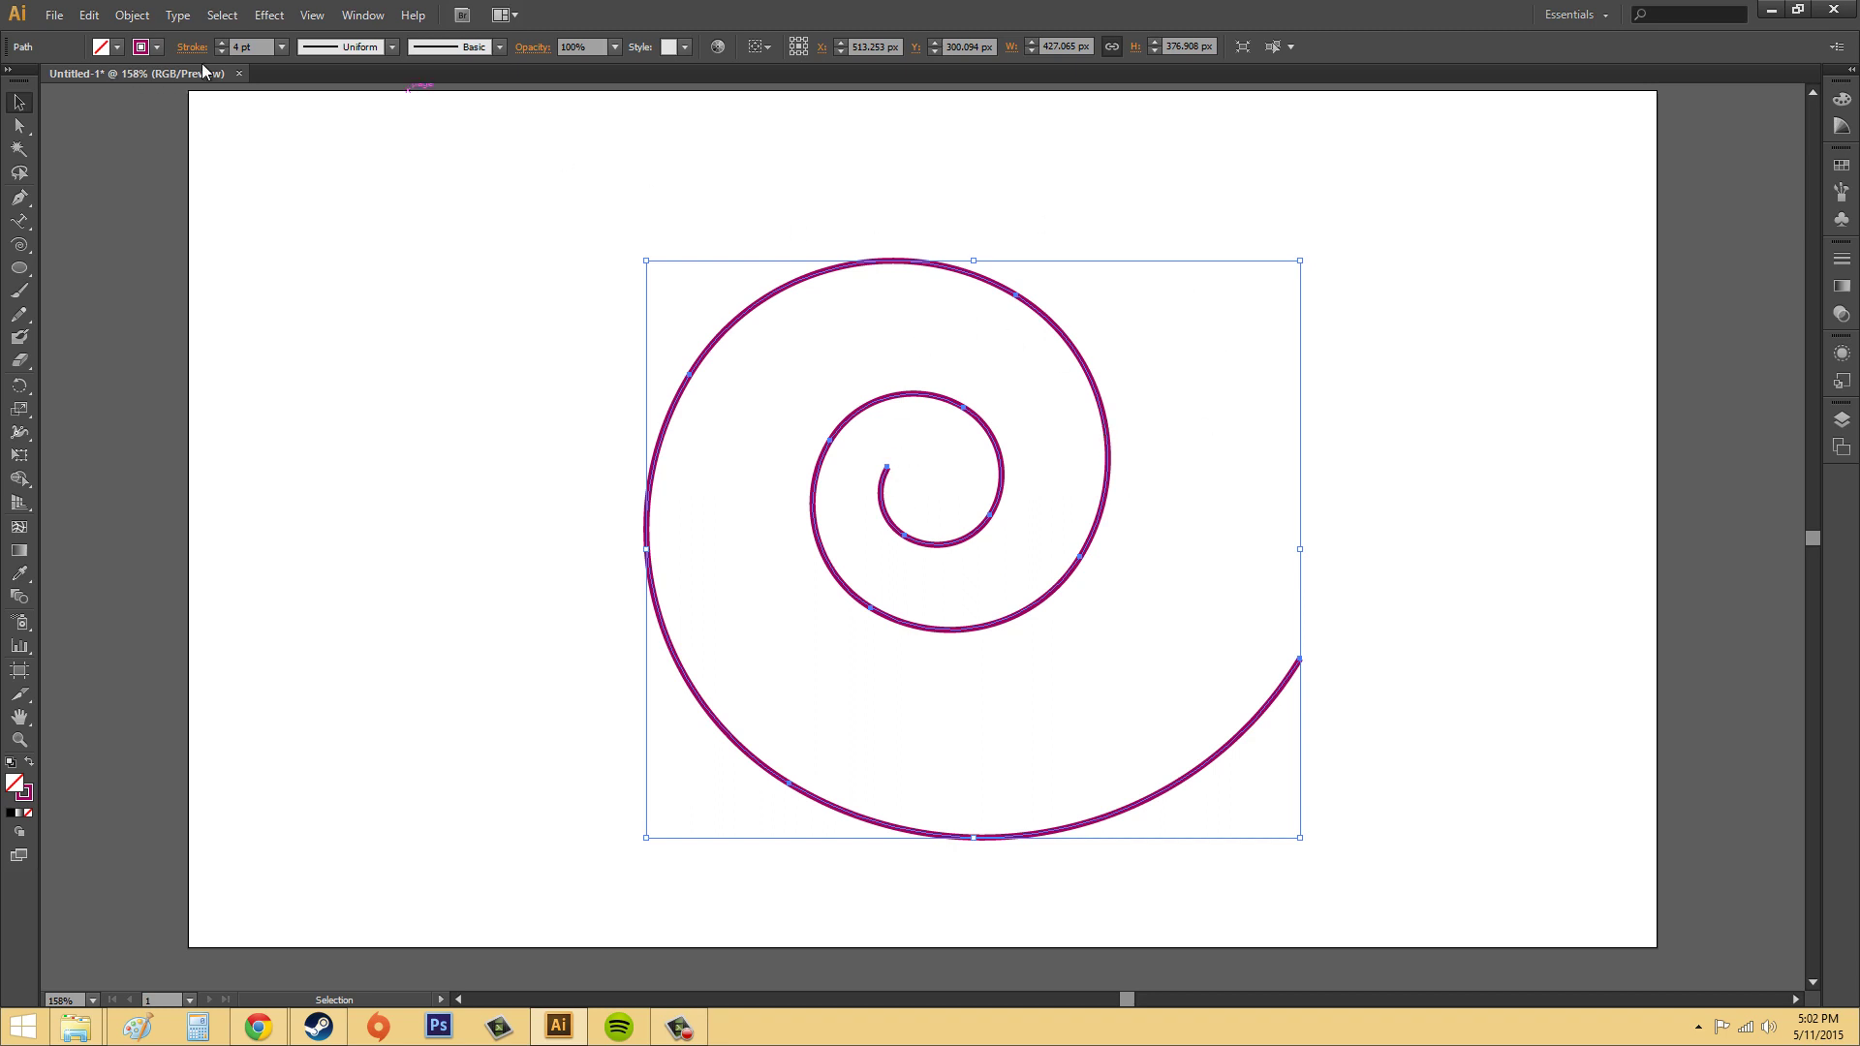
click(88, 15)
click(111, 105)
click(89, 15)
click(136, 193)
drag(1075, 337, 1498, 197)
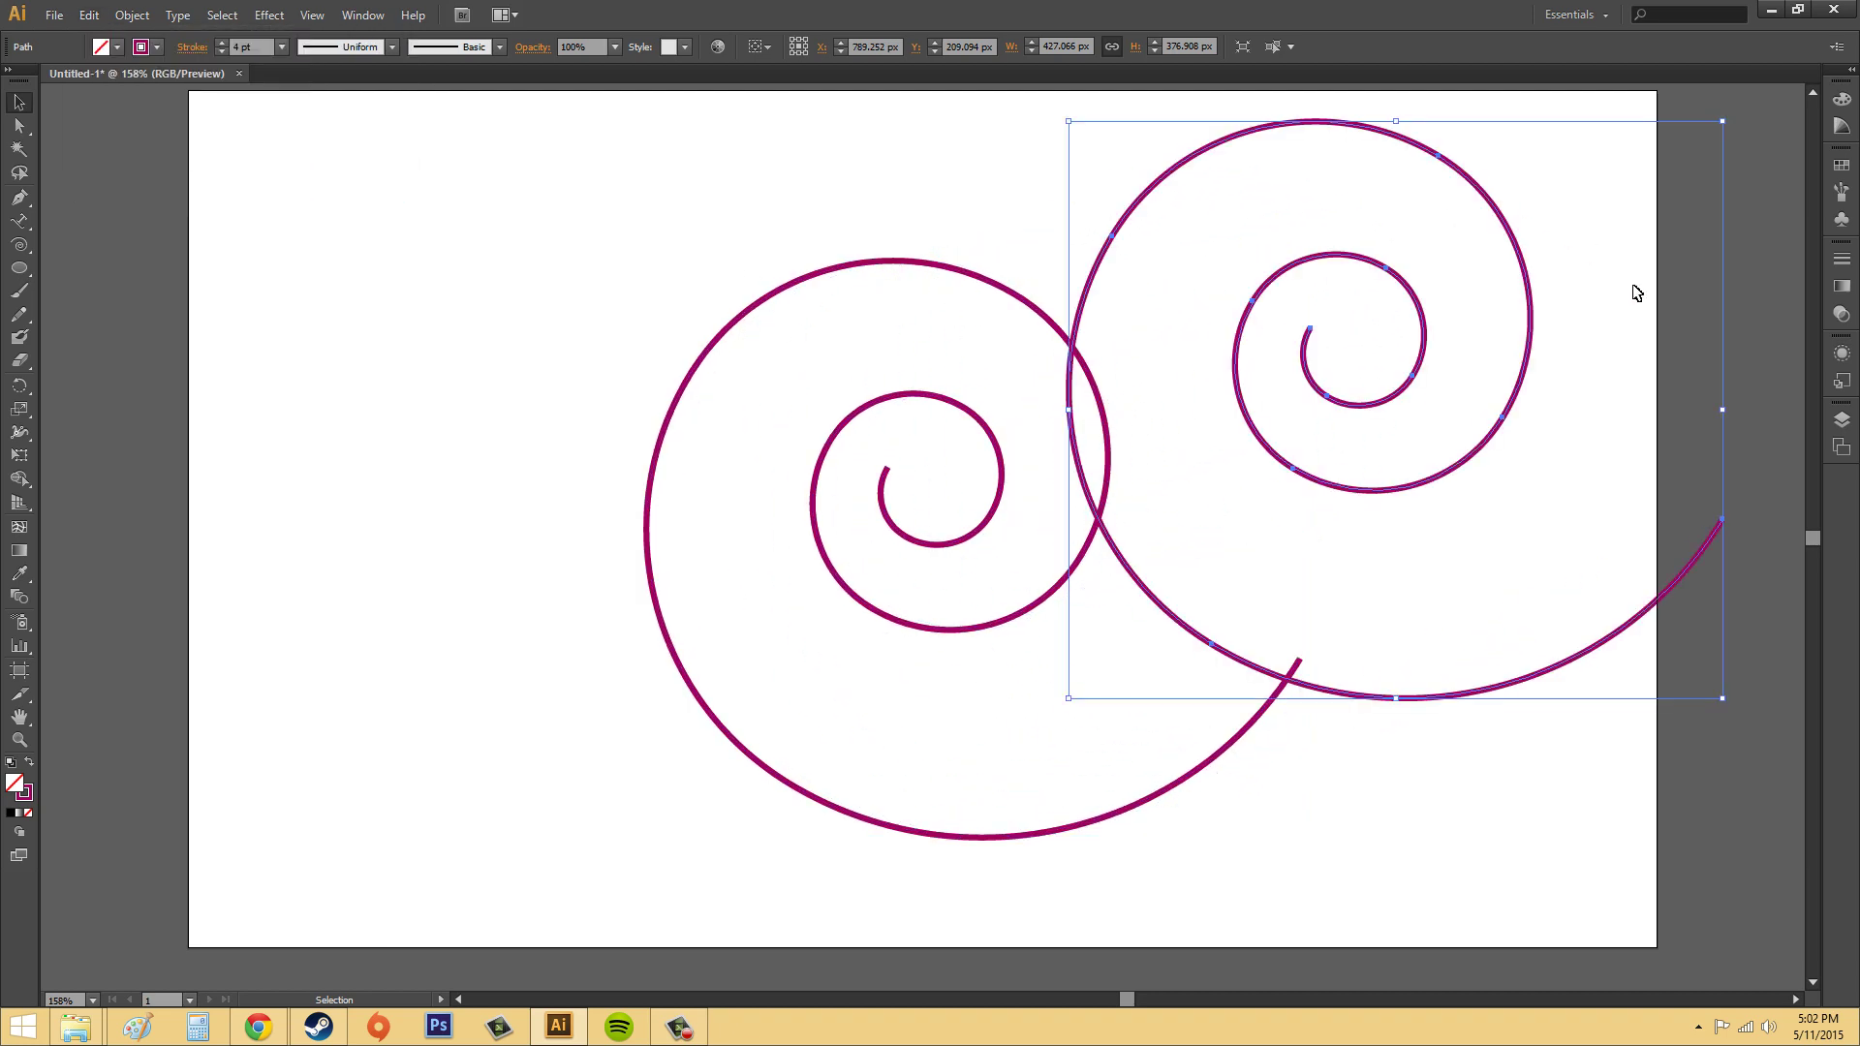
key(ctrl+z)
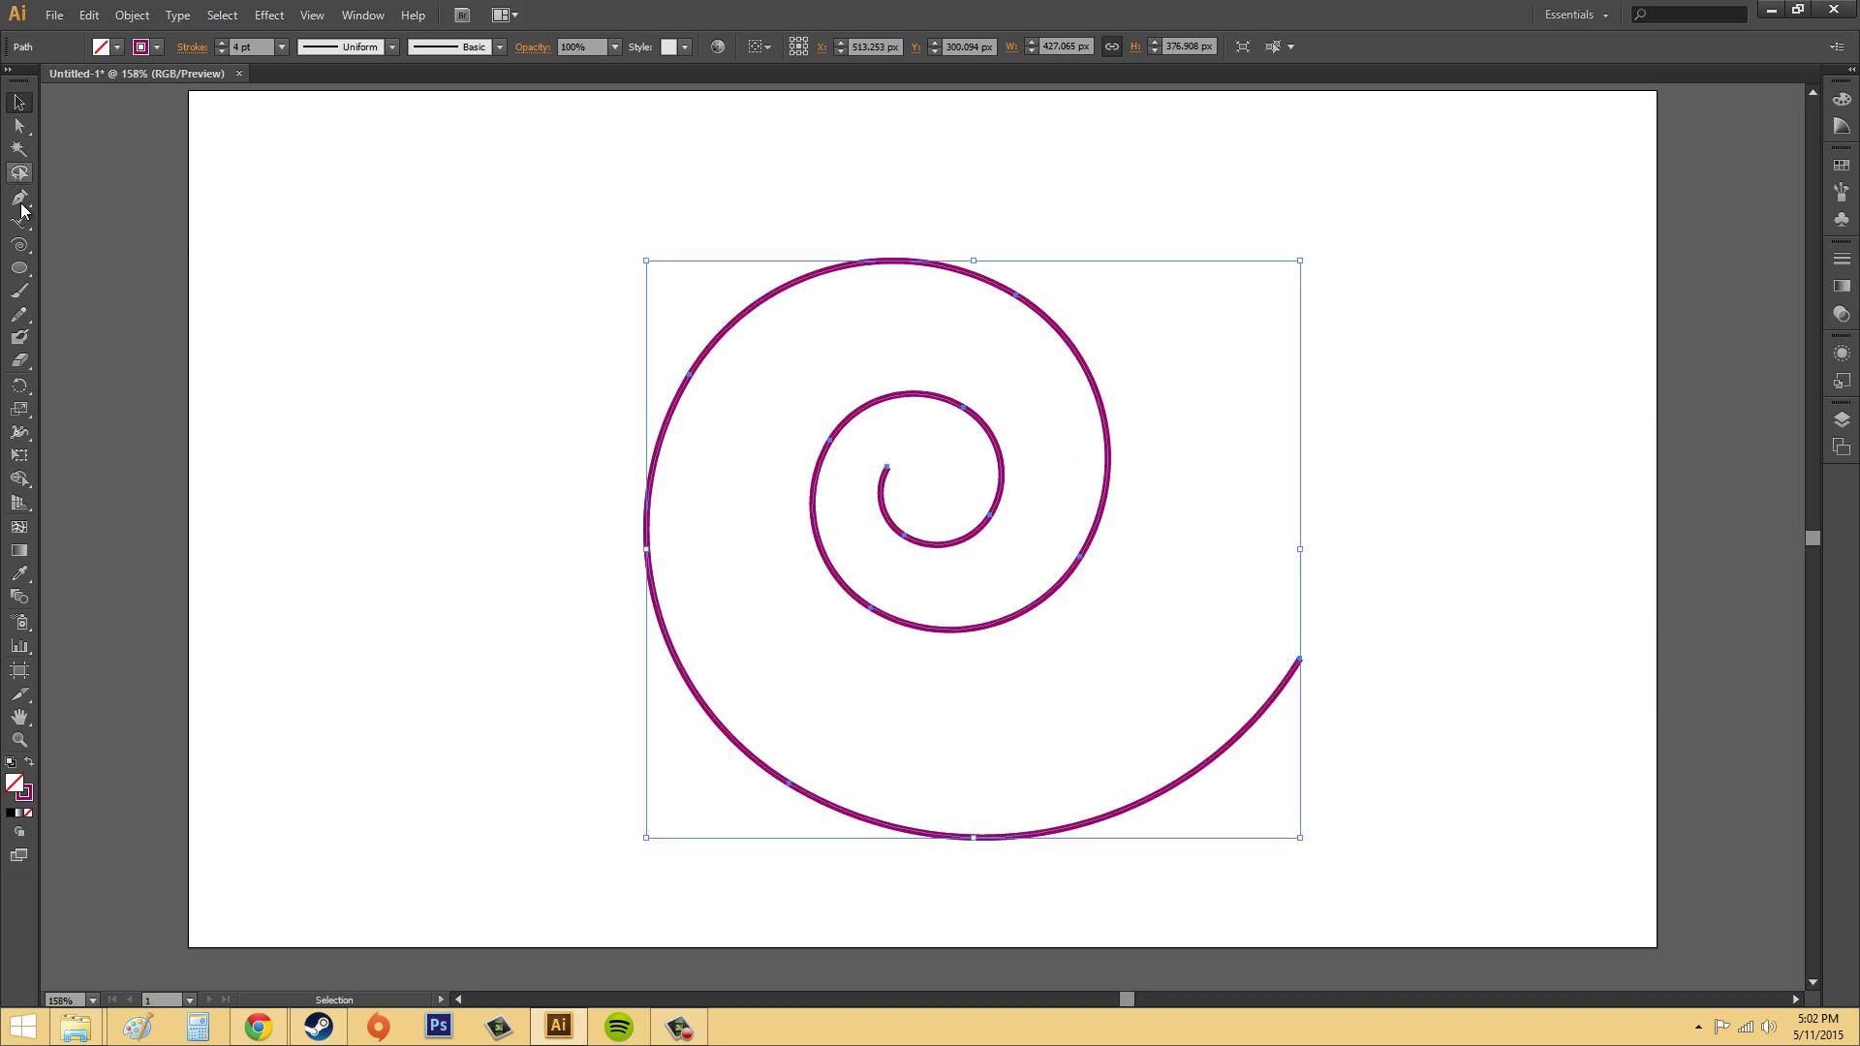
Start path text on the spiral's right curve and type the word 'Thping'.
click(19, 221)
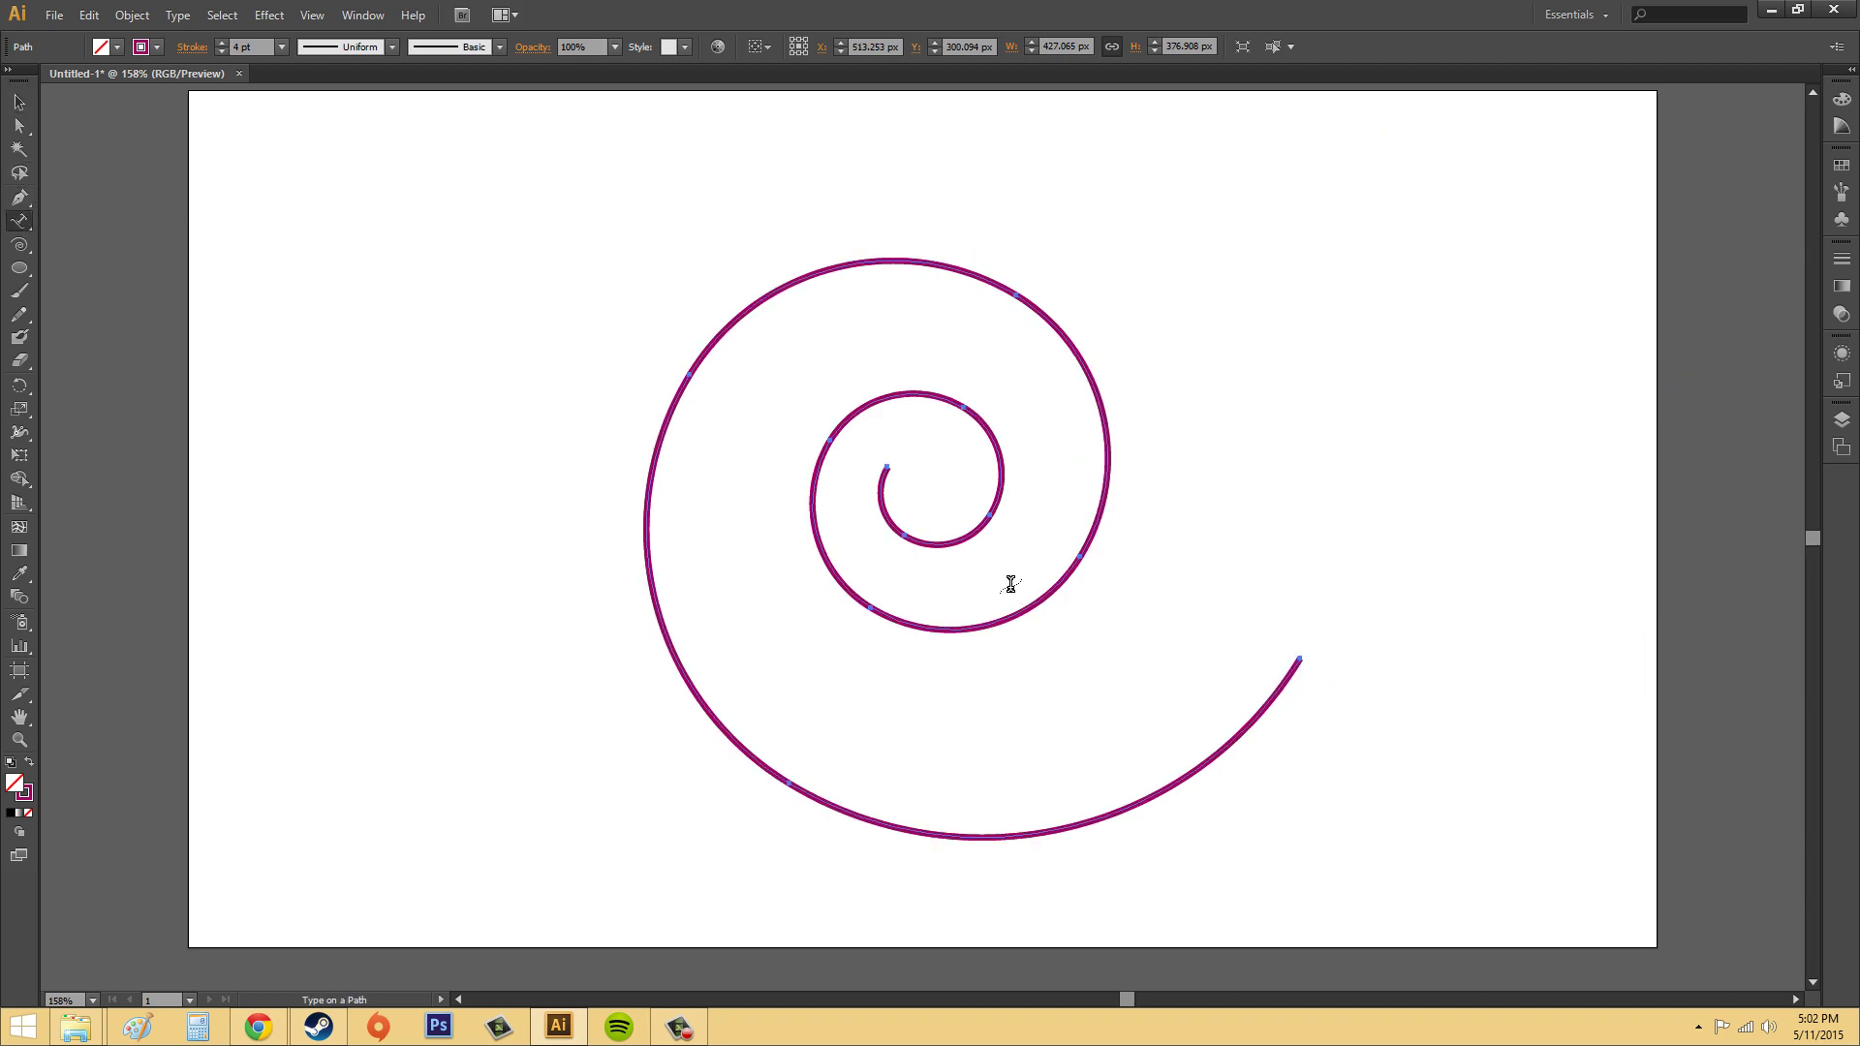
click(746, 759)
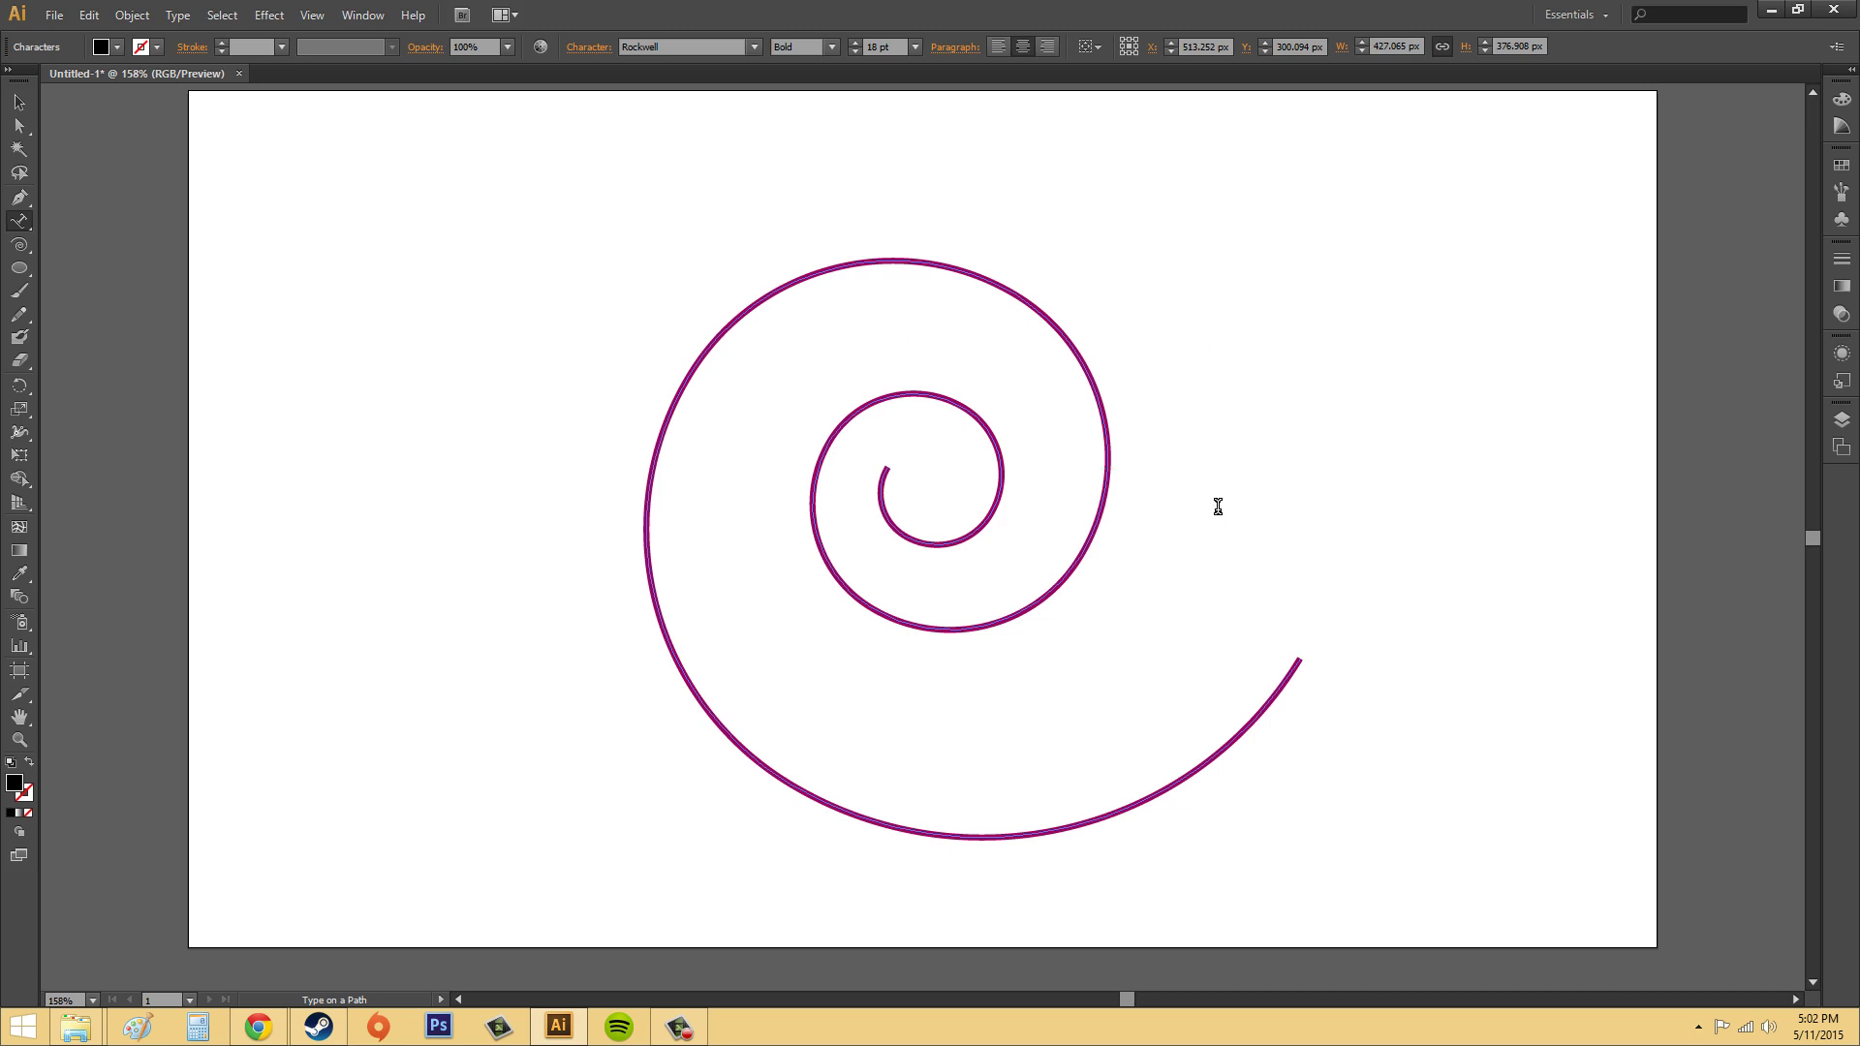
text(Th)
text(ping)
key(Escape)
Slide the path text's start bracket, then undo it and the single word.
click(20, 221)
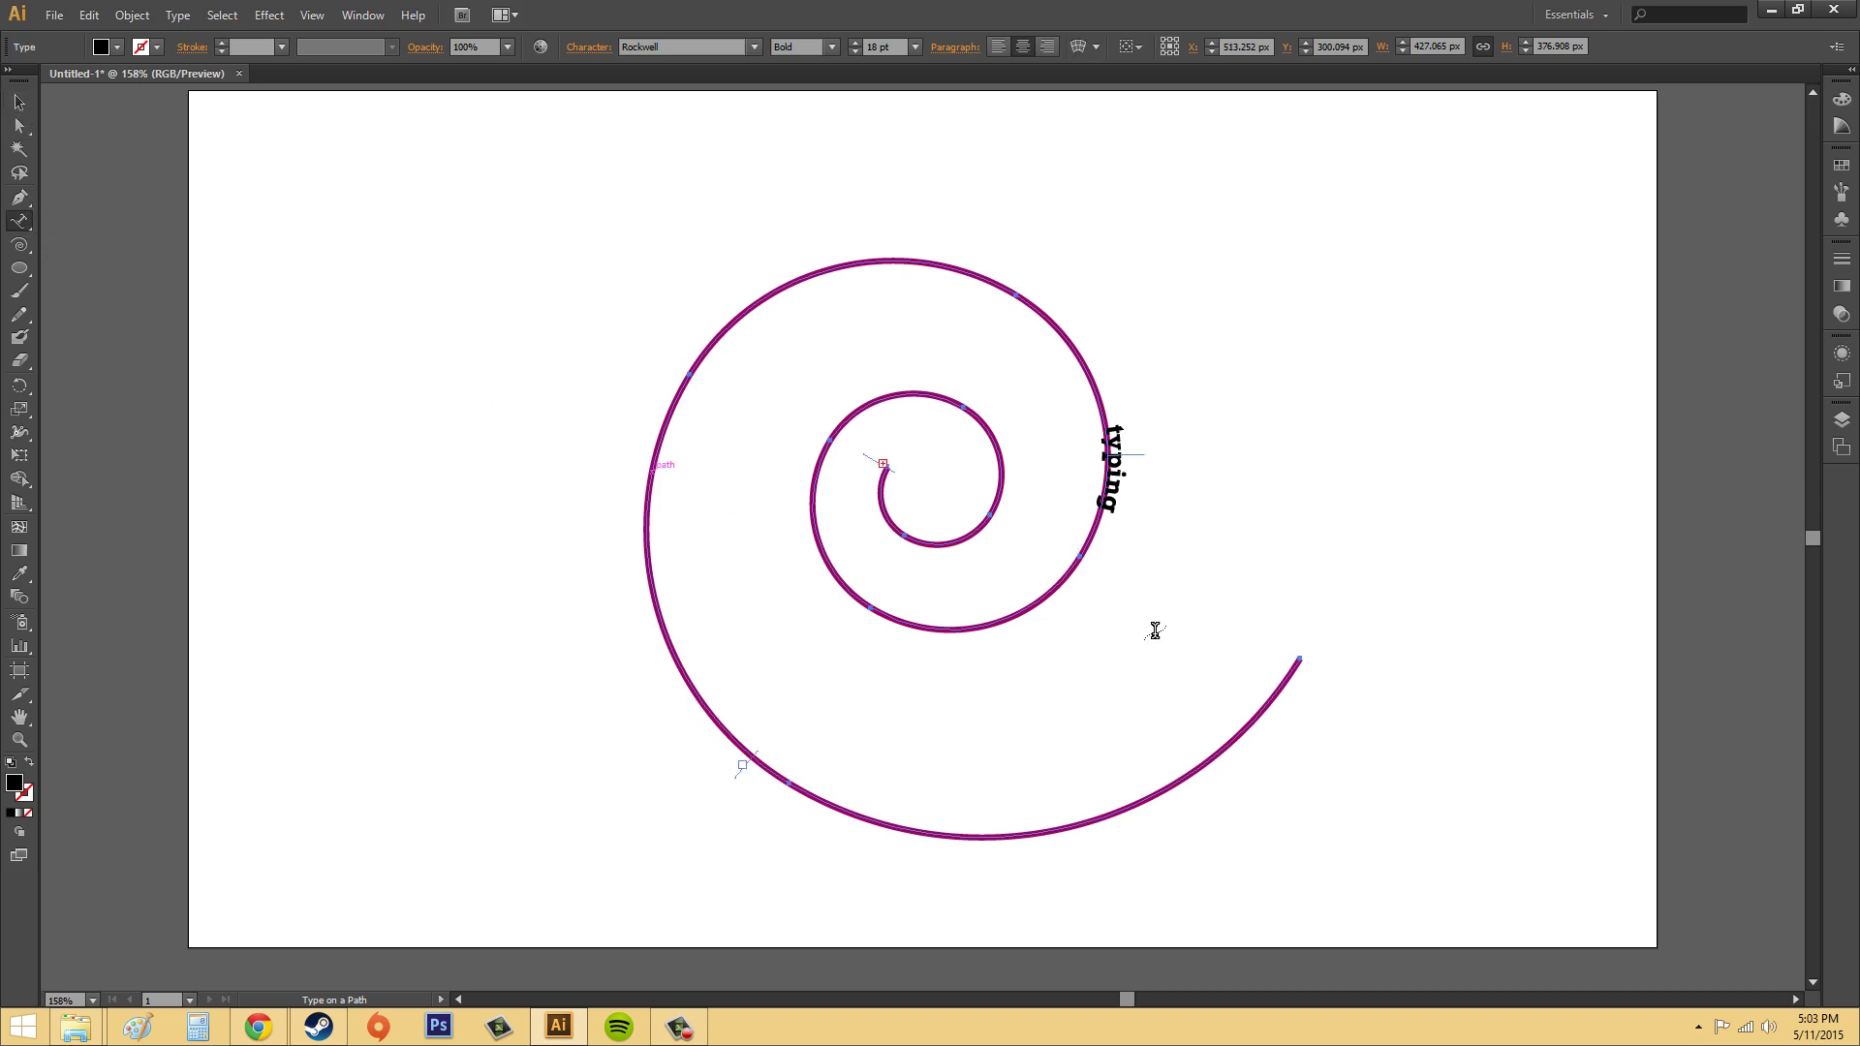
click(19, 102)
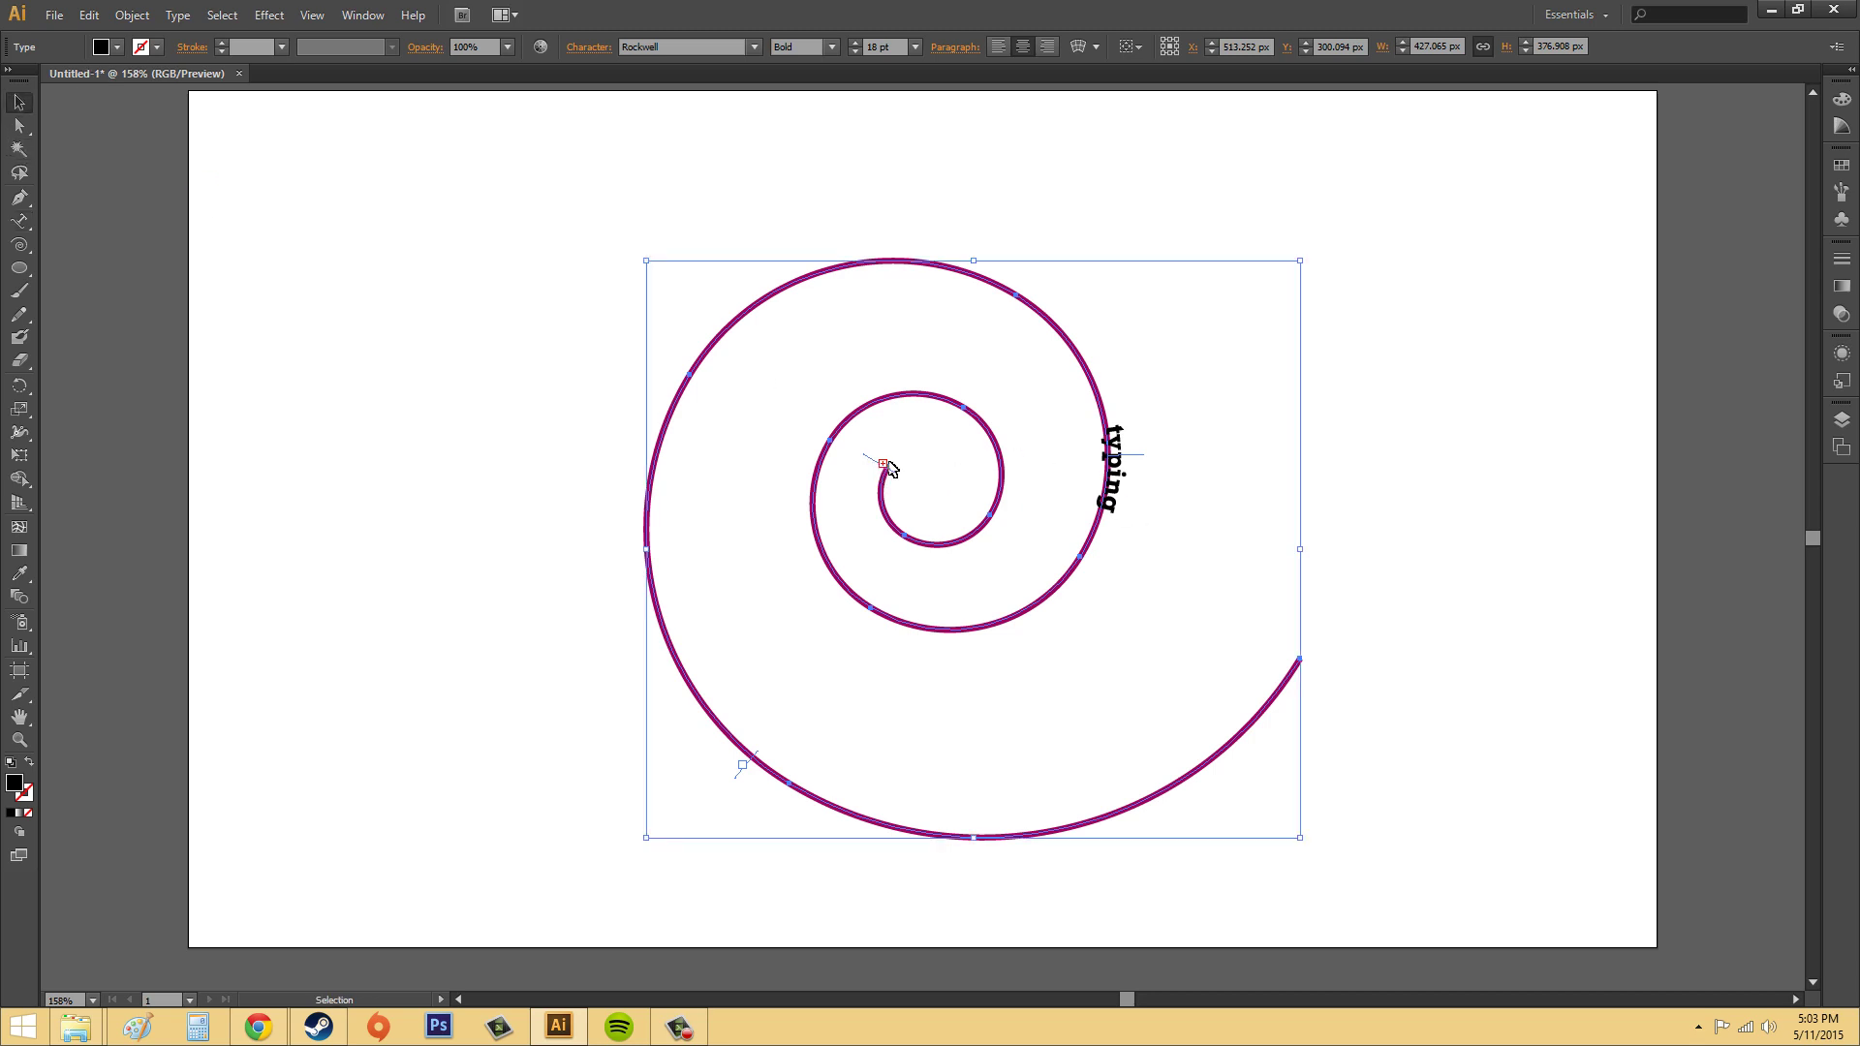
drag(886, 469, 1005, 431)
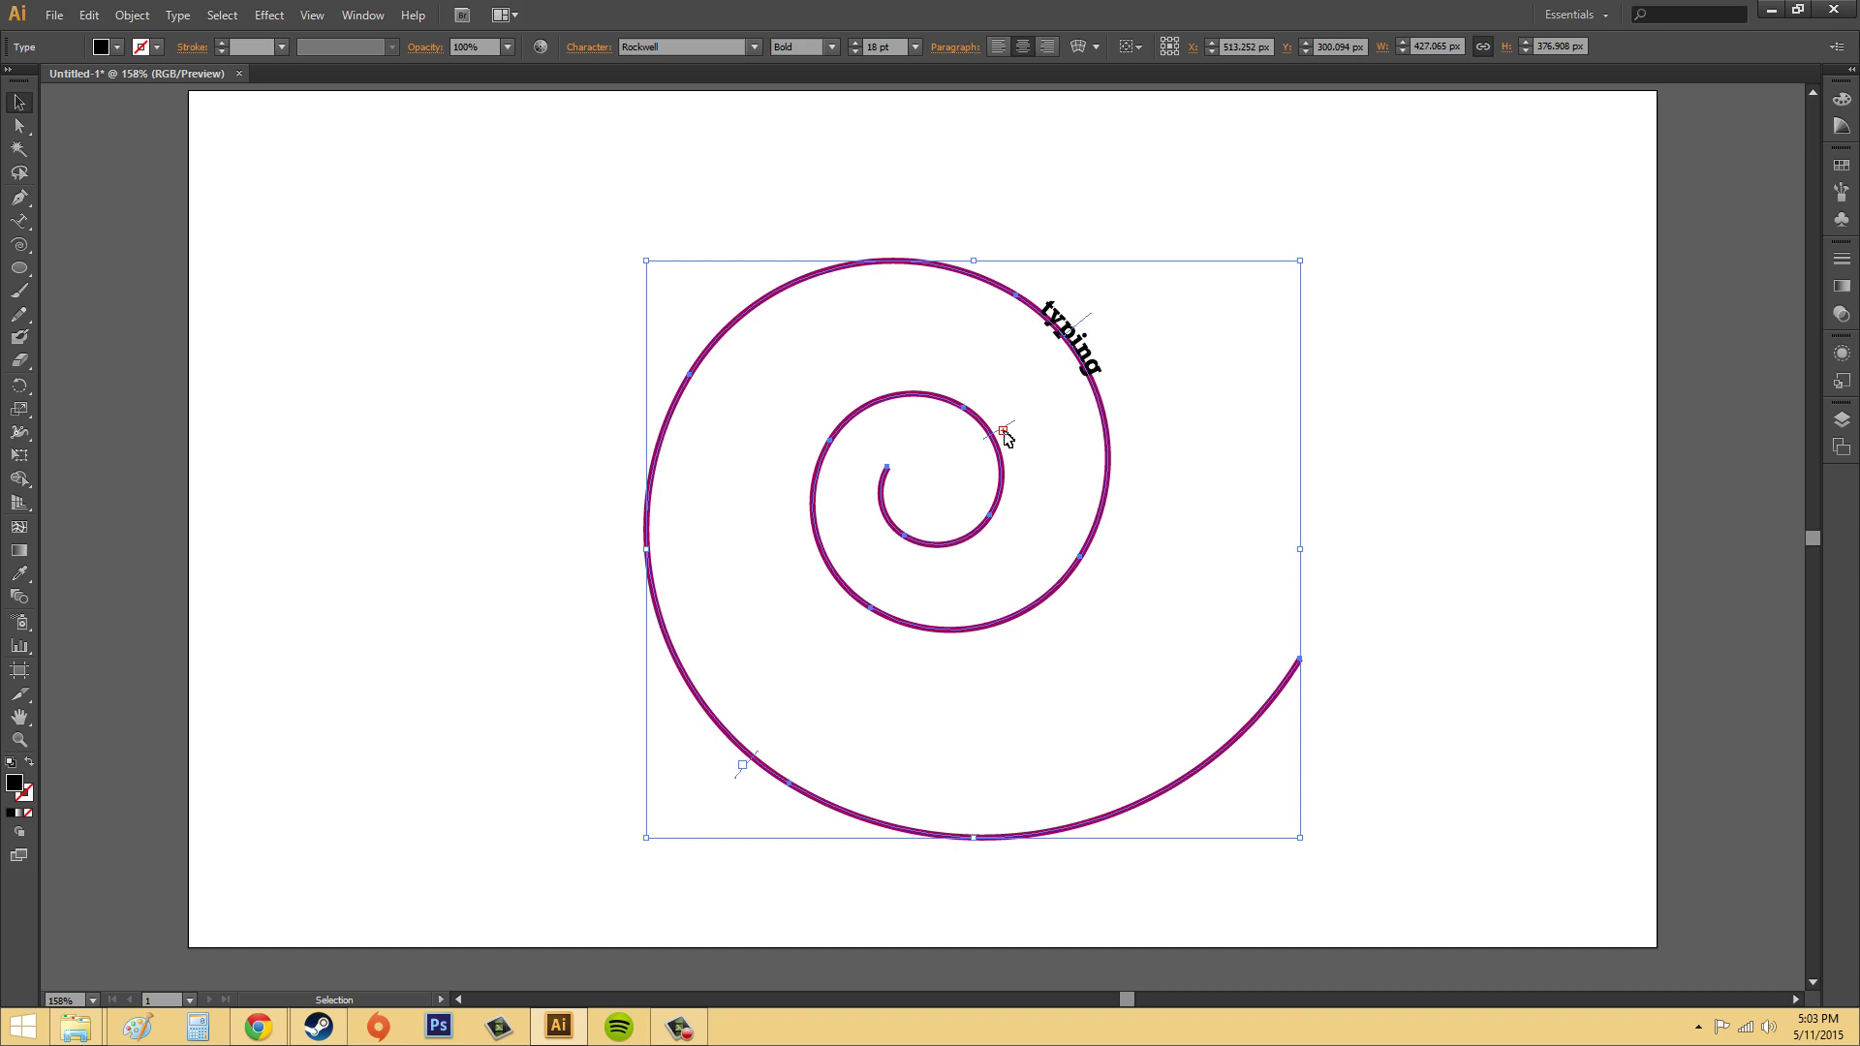
key(ctrl+z)
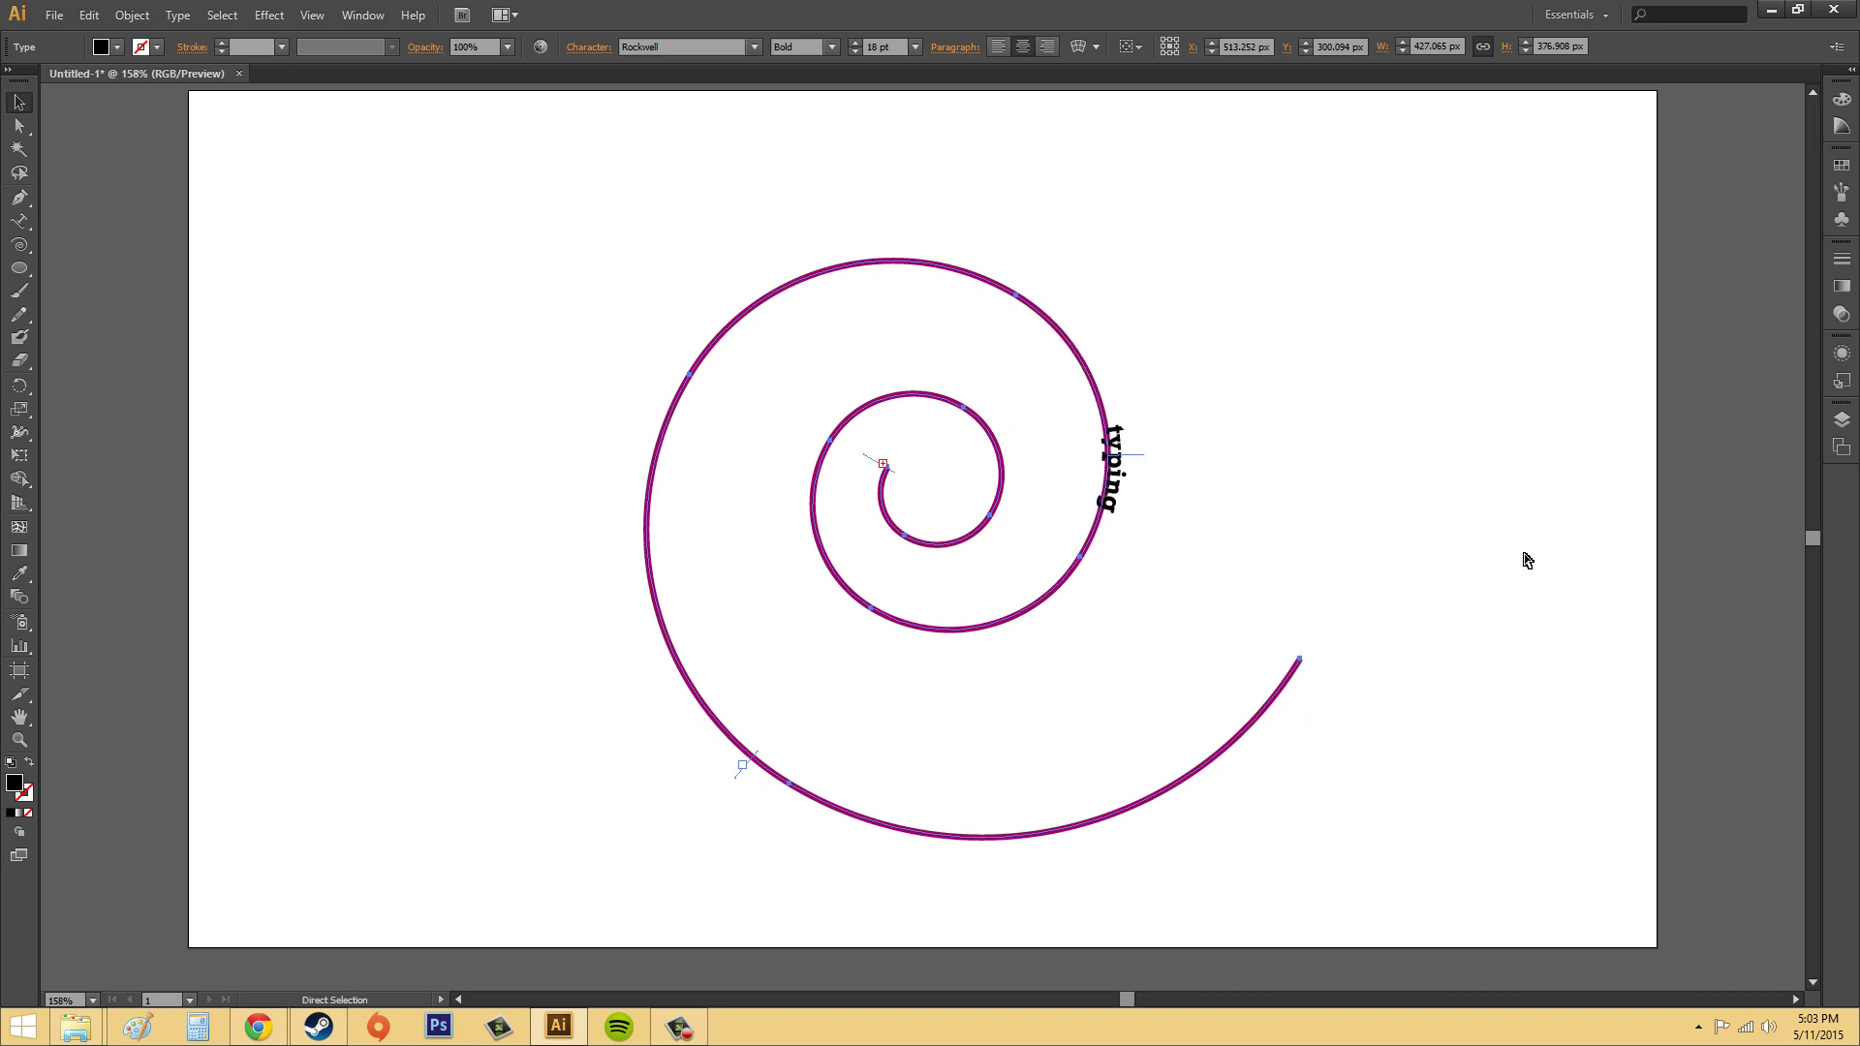
key(ctrl+z)
key(ctrl+z)
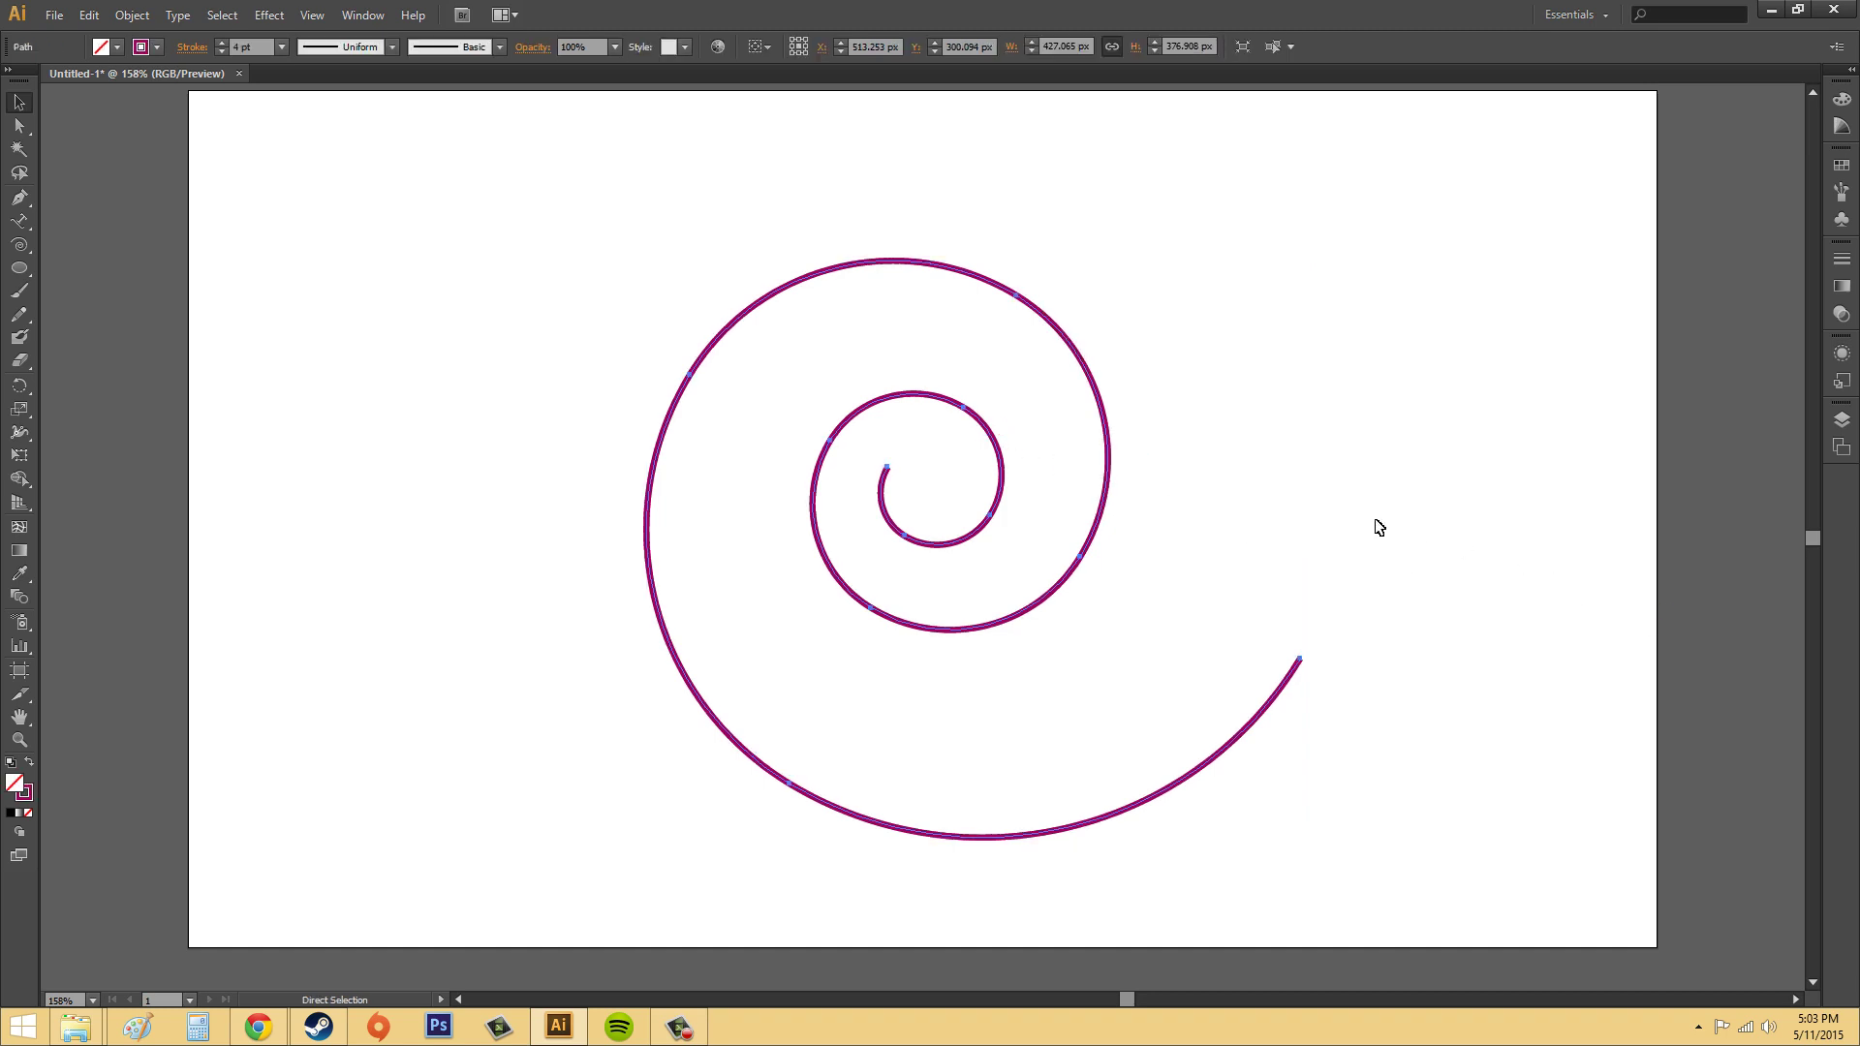
Start new path text on the spiral and type 'typing on a path'.
drag(19, 221, 100, 267)
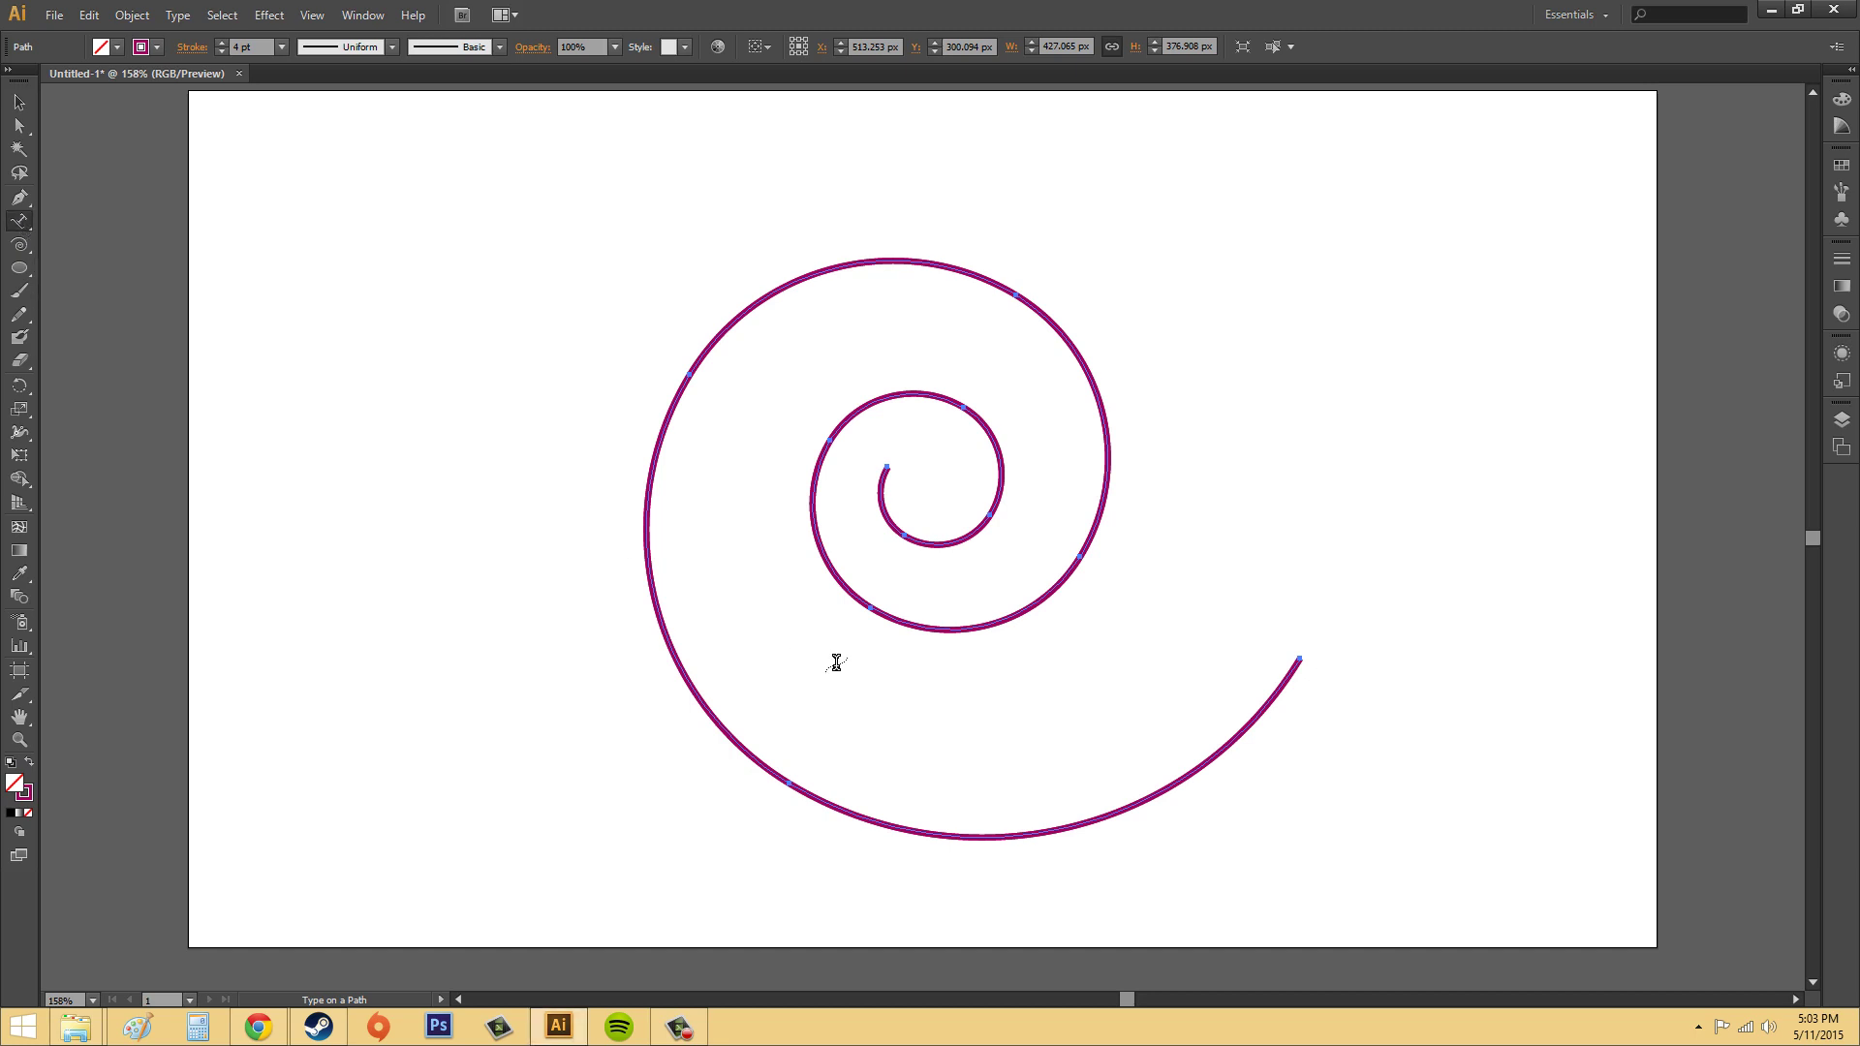
click(676, 660)
text(typing on a path)
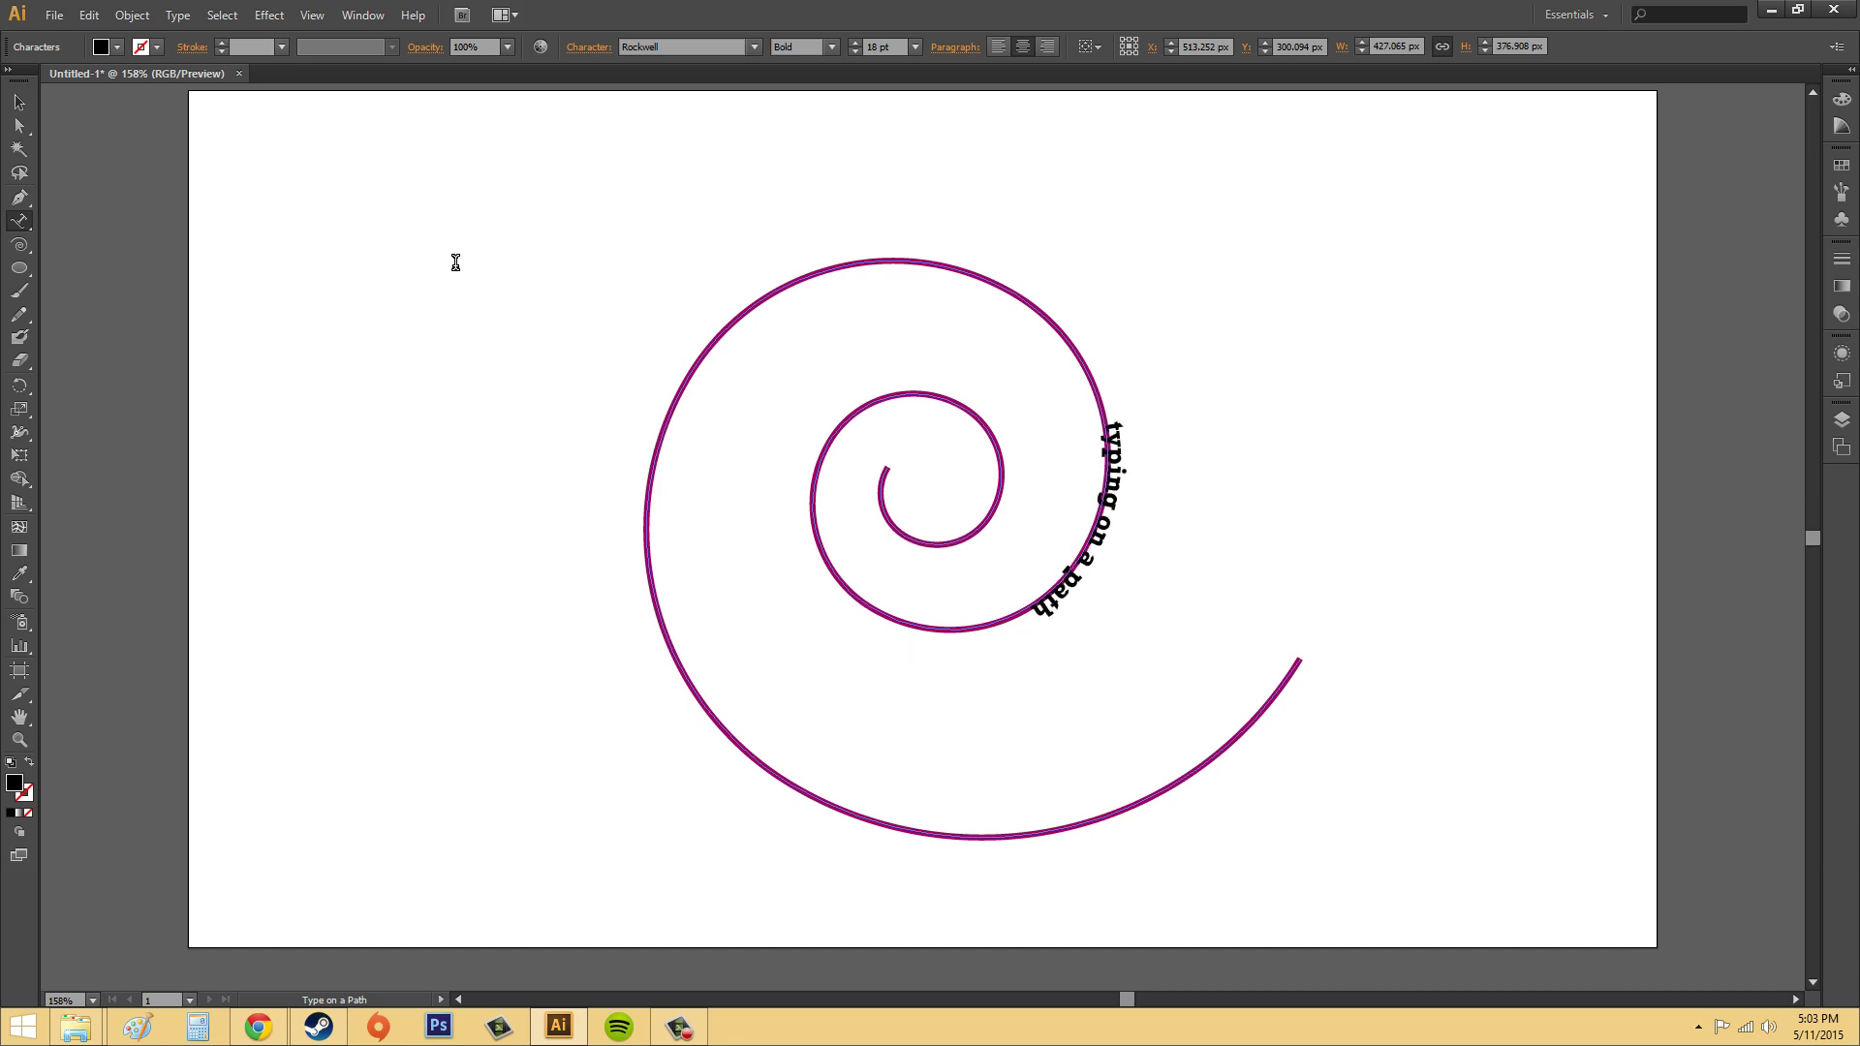
Slide the phrase around the spiral and extend its end toward the outer end.
click(19, 102)
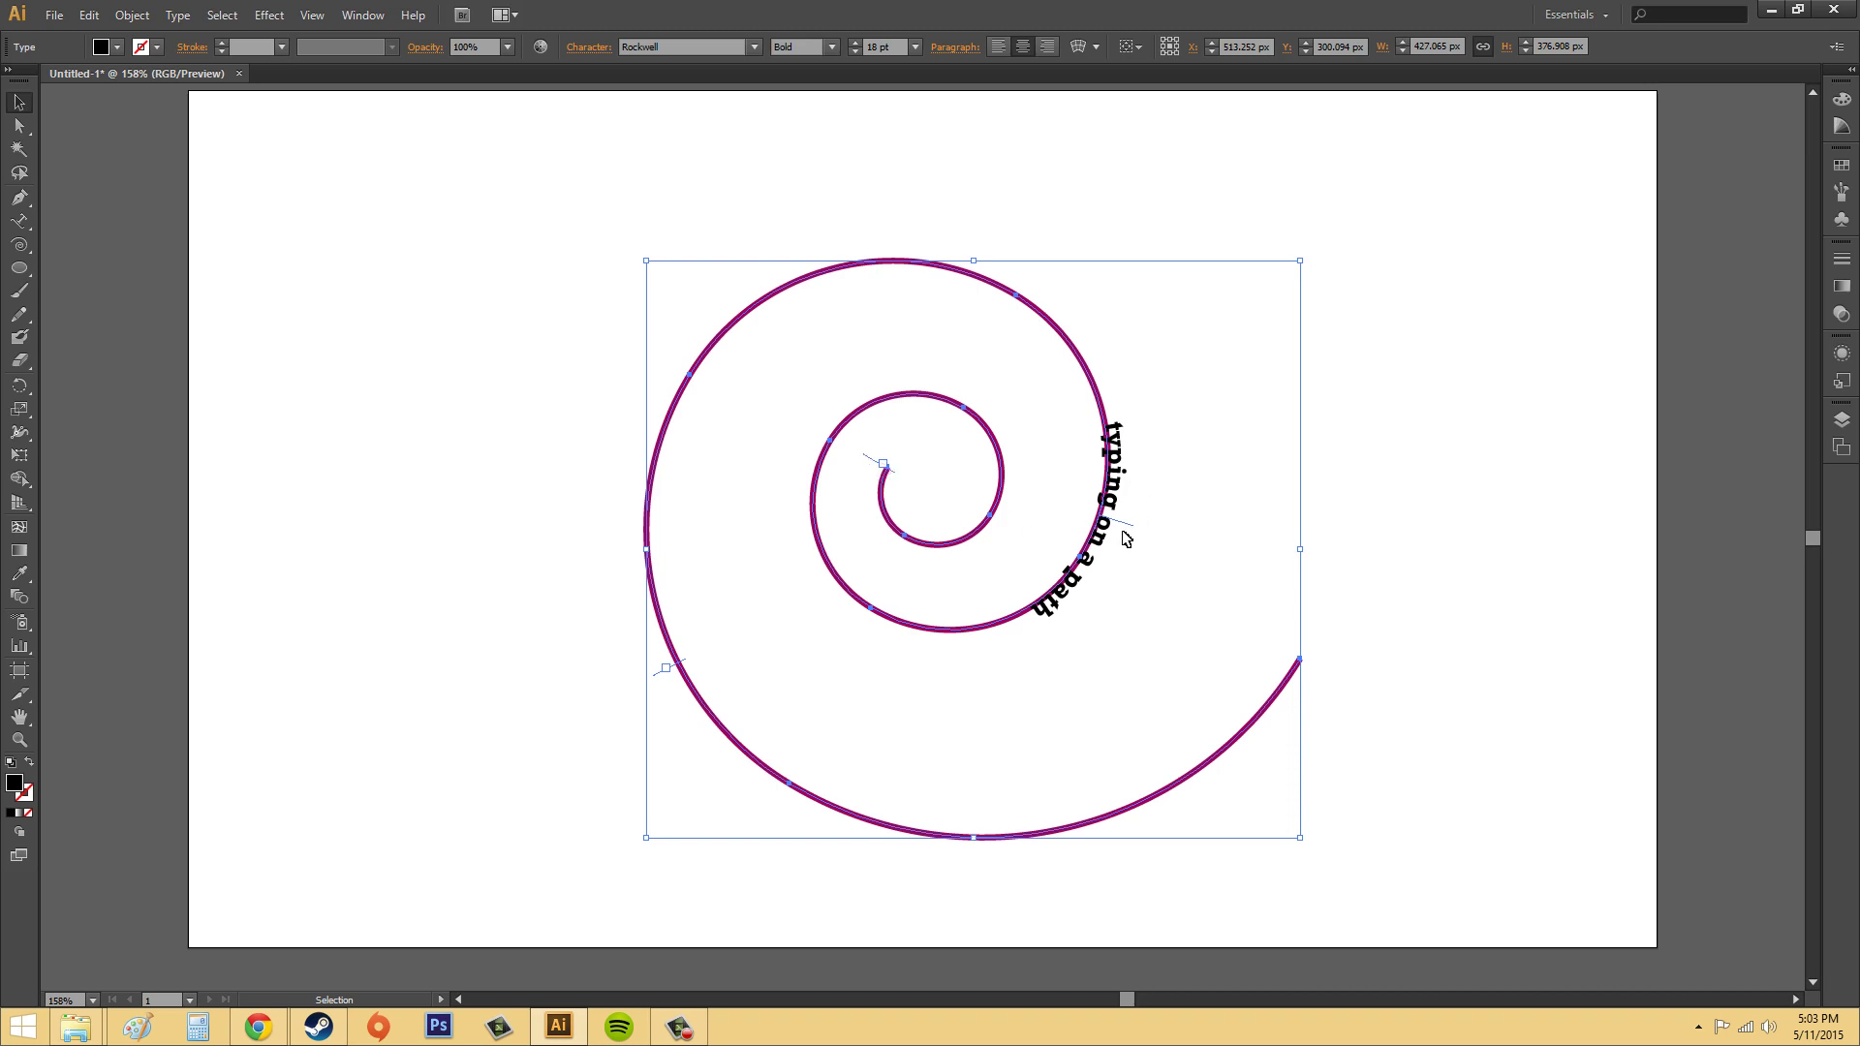
drag(1126, 530, 528, 535)
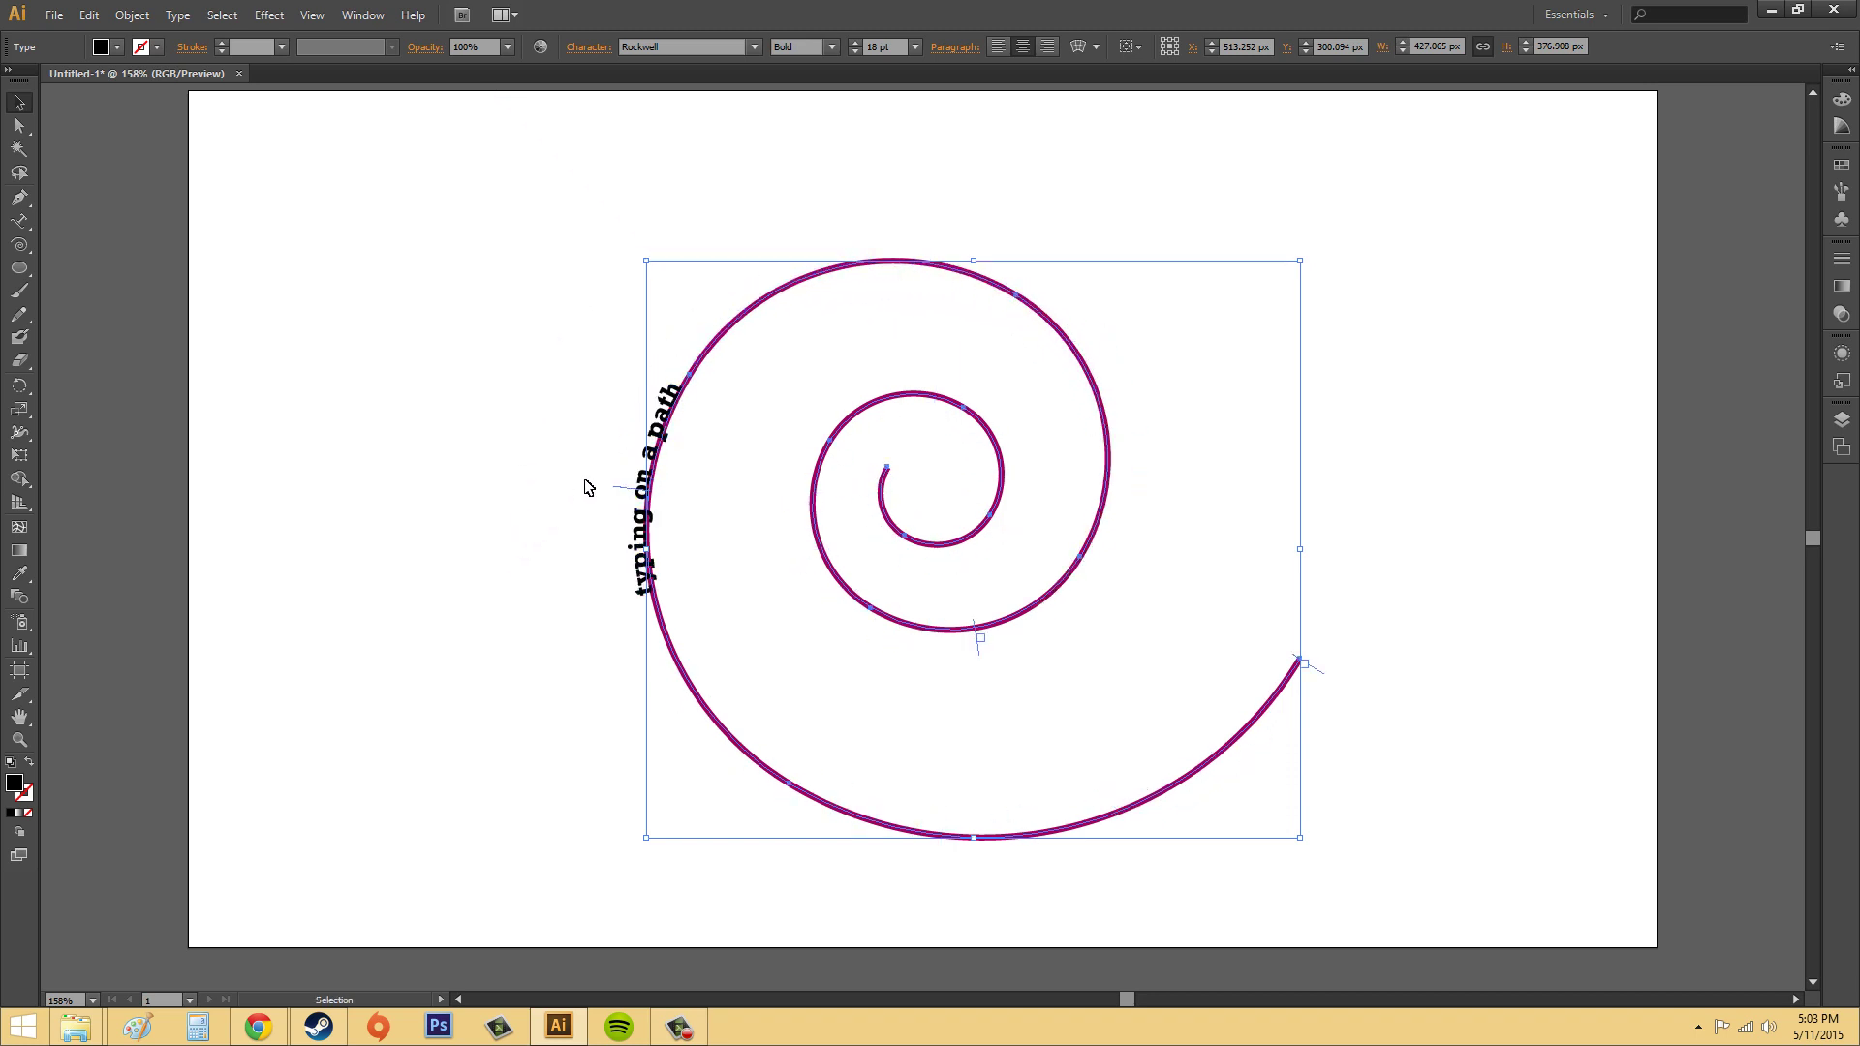
drag(616, 463, 904, 399)
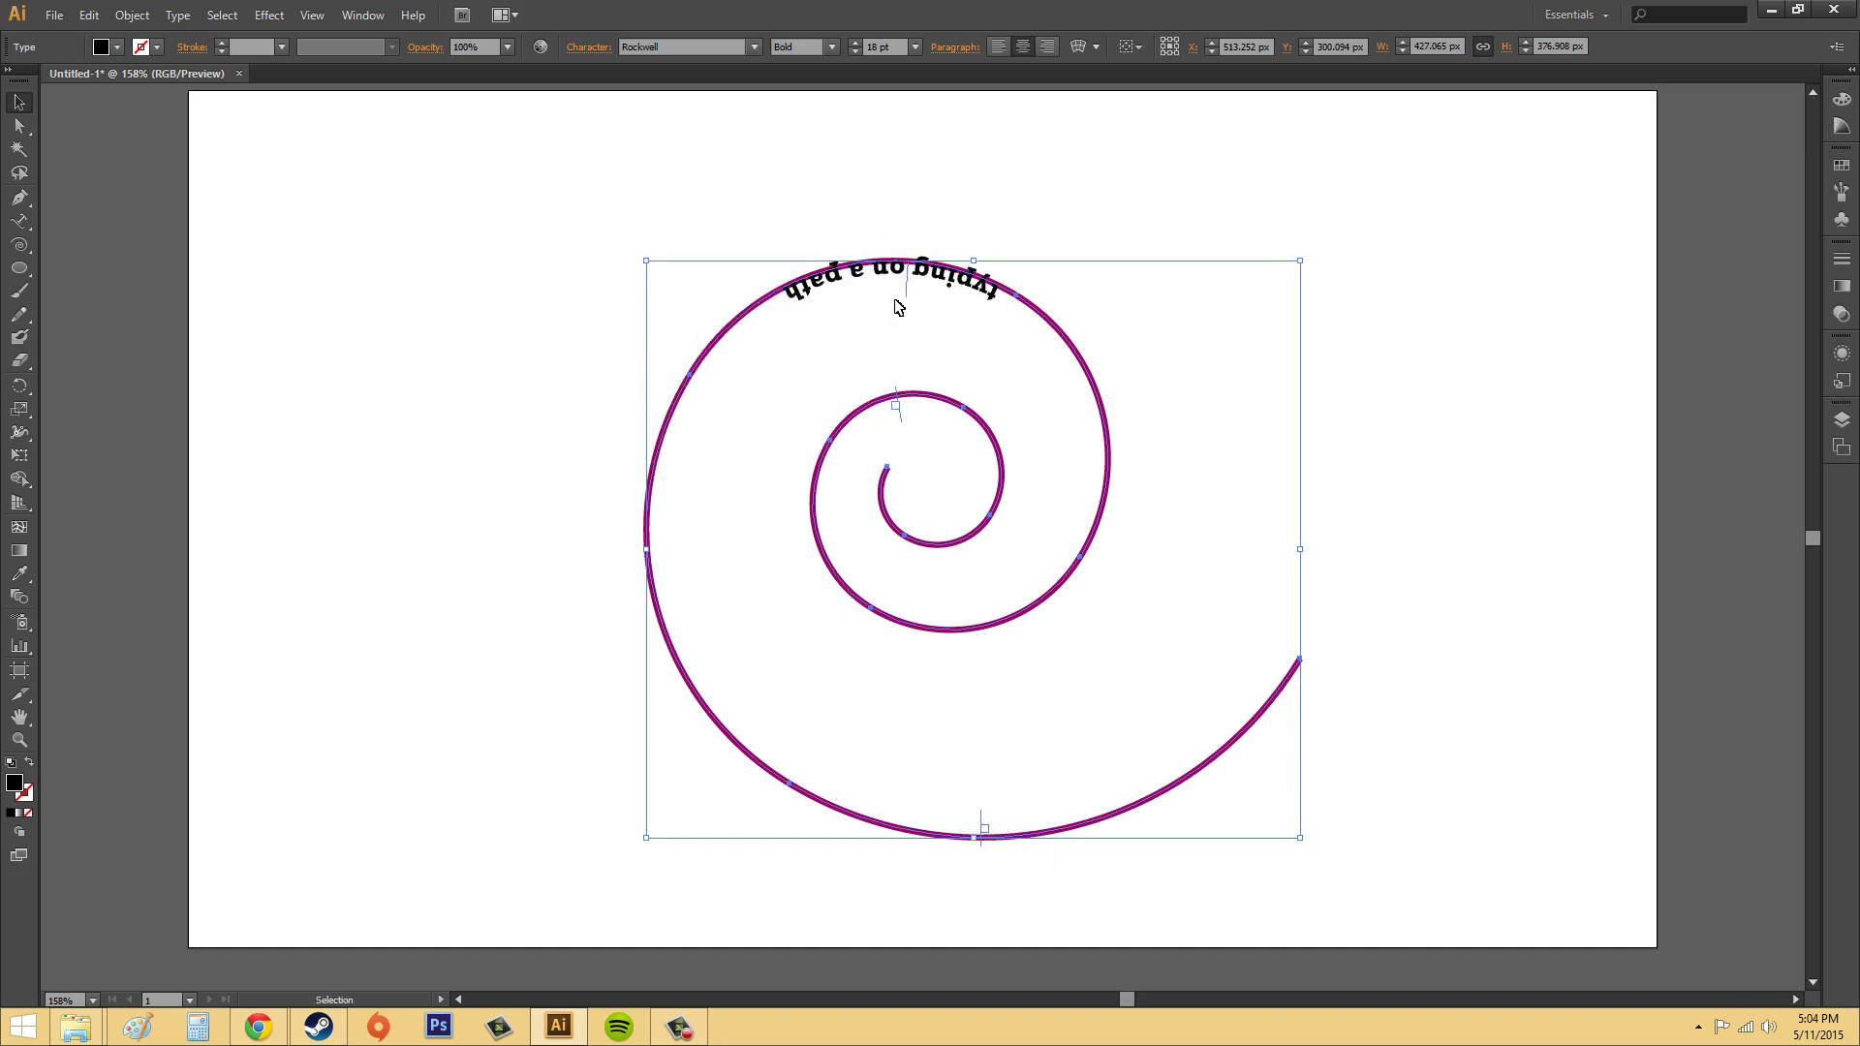
drag(906, 282, 1126, 578)
drag(994, 656, 1055, 555)
drag(945, 615, 945, 617)
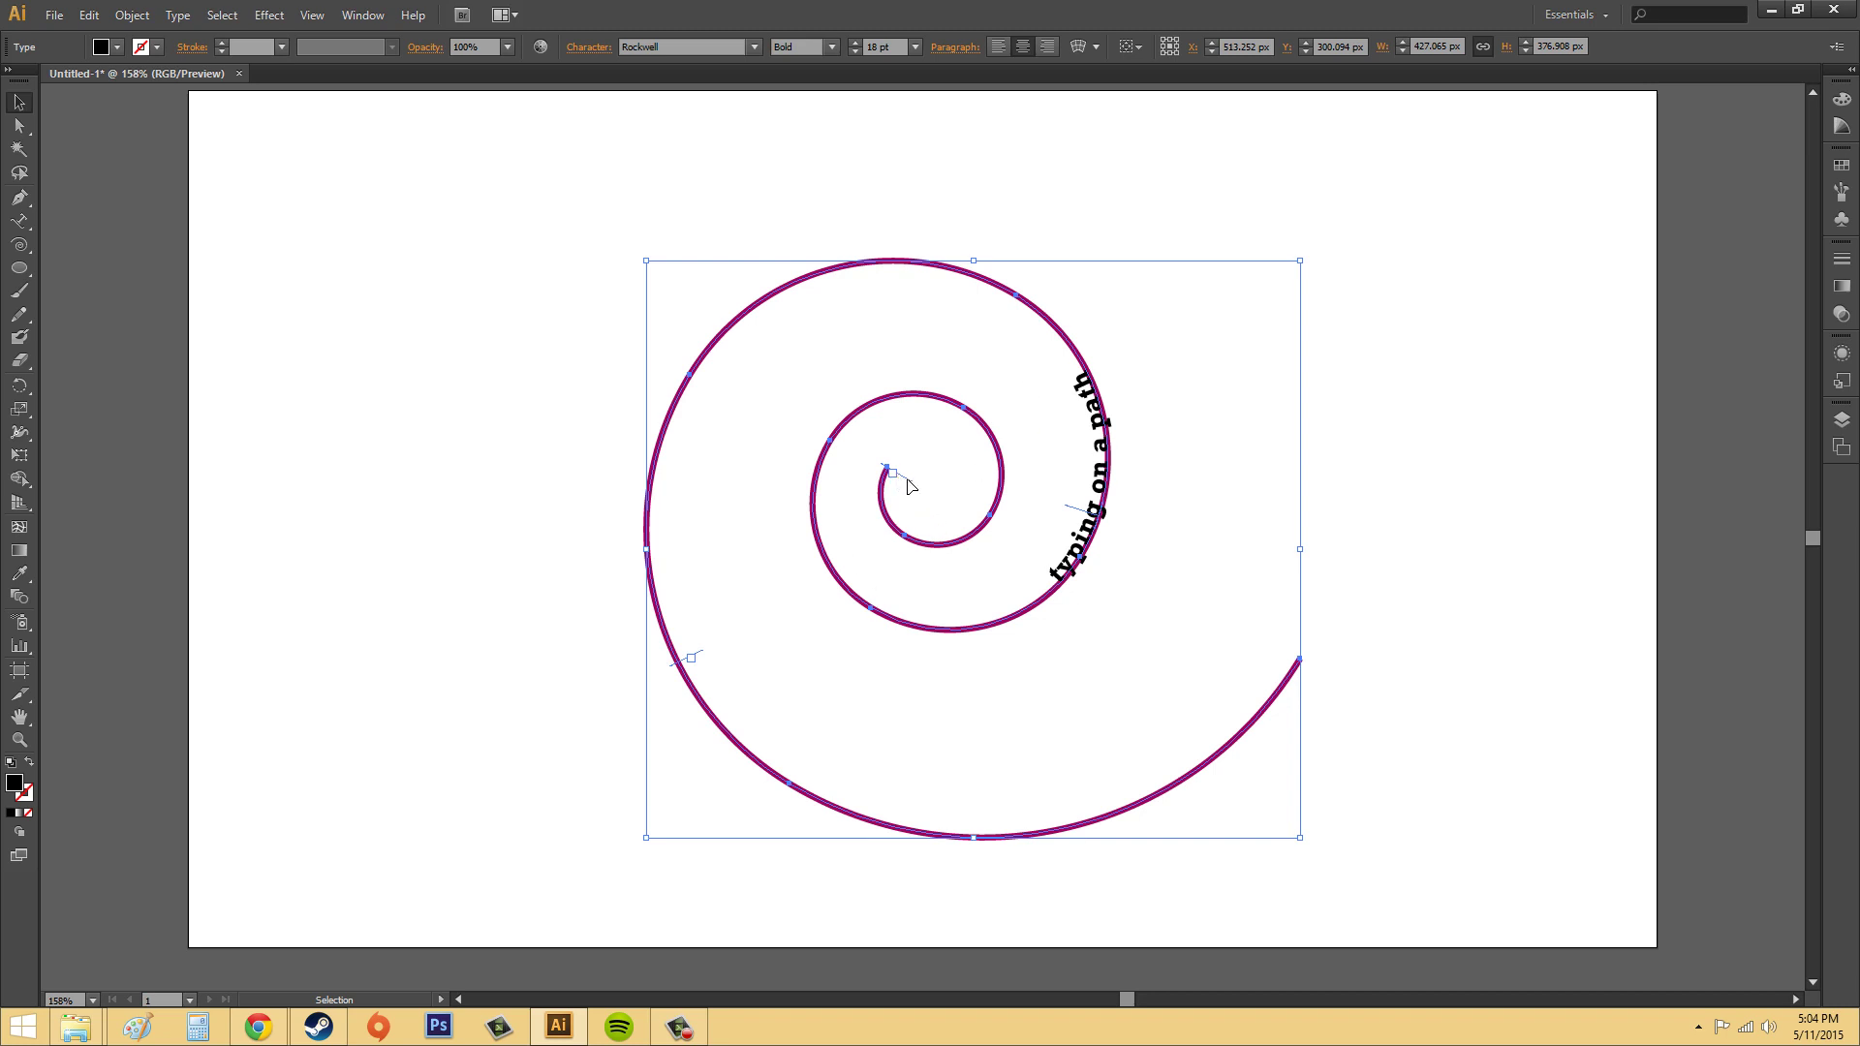
drag(909, 485, 677, 419)
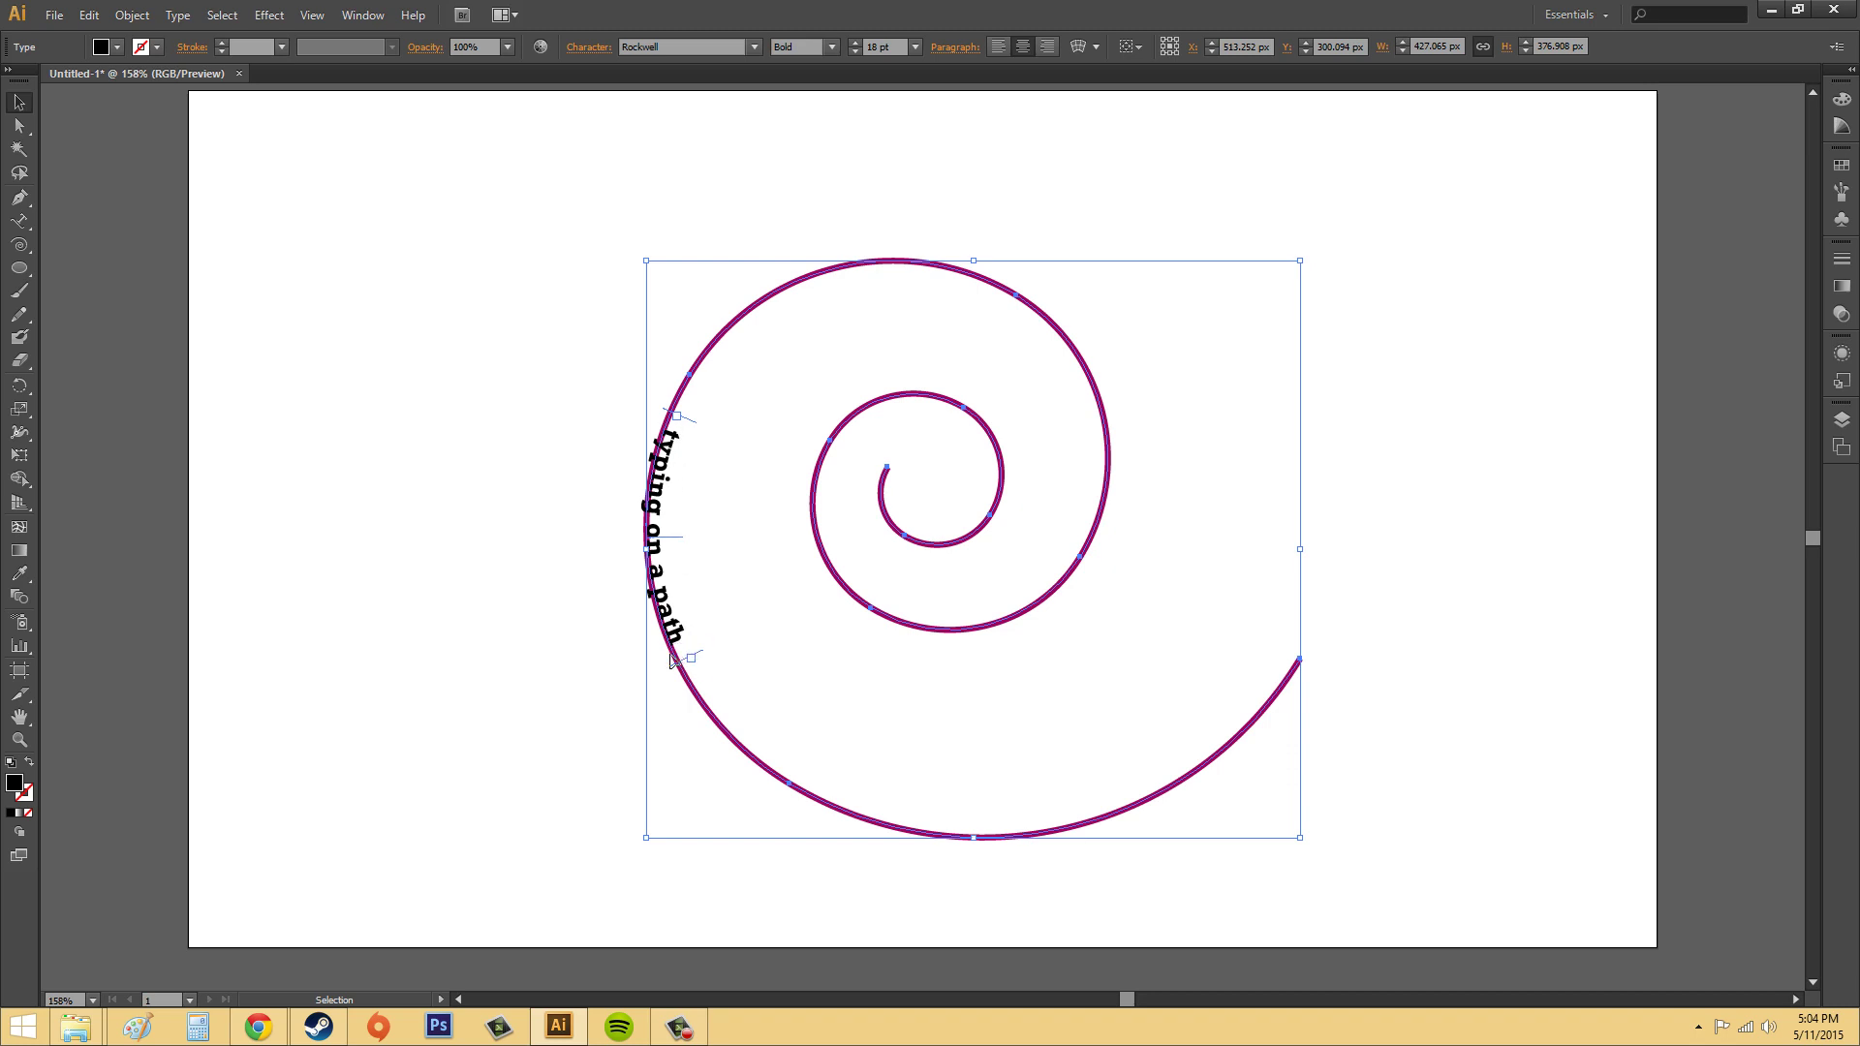
drag(692, 678, 1306, 666)
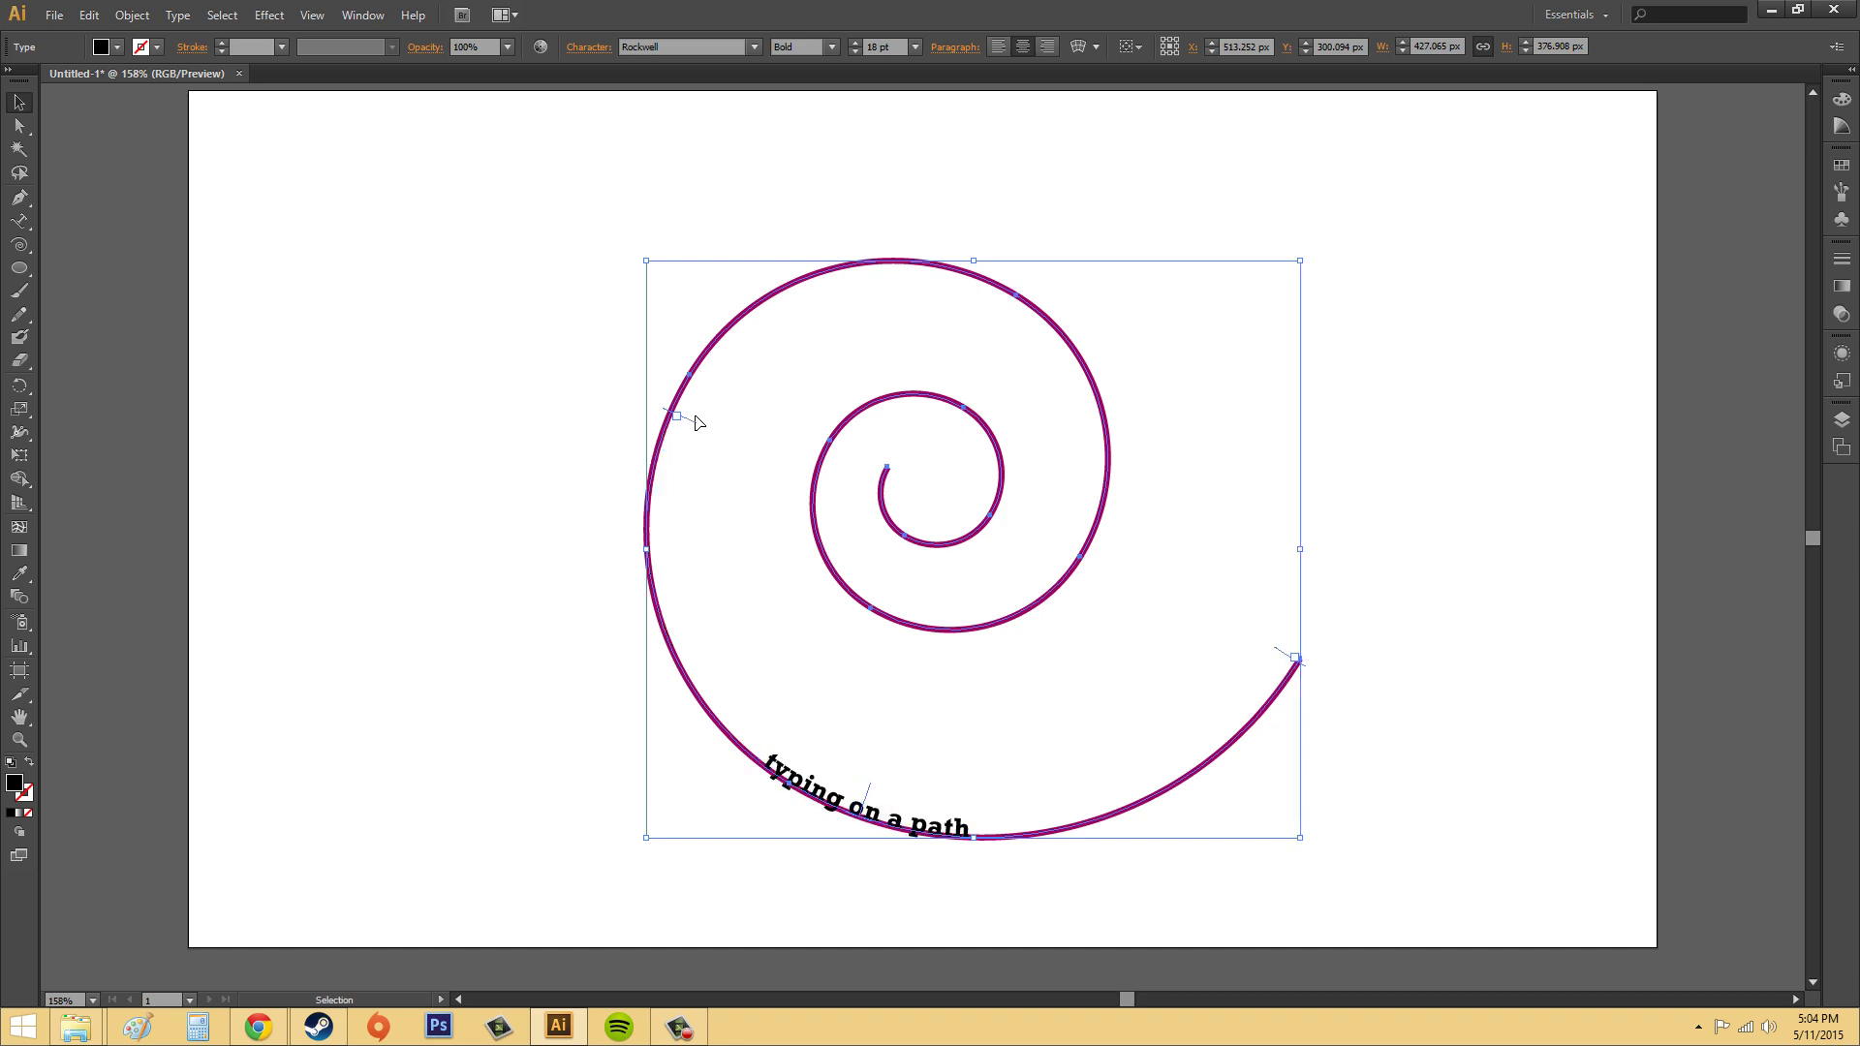
Flip the phrase outside the top arc and centre it along the spiral's top.
drag(697, 422, 893, 479)
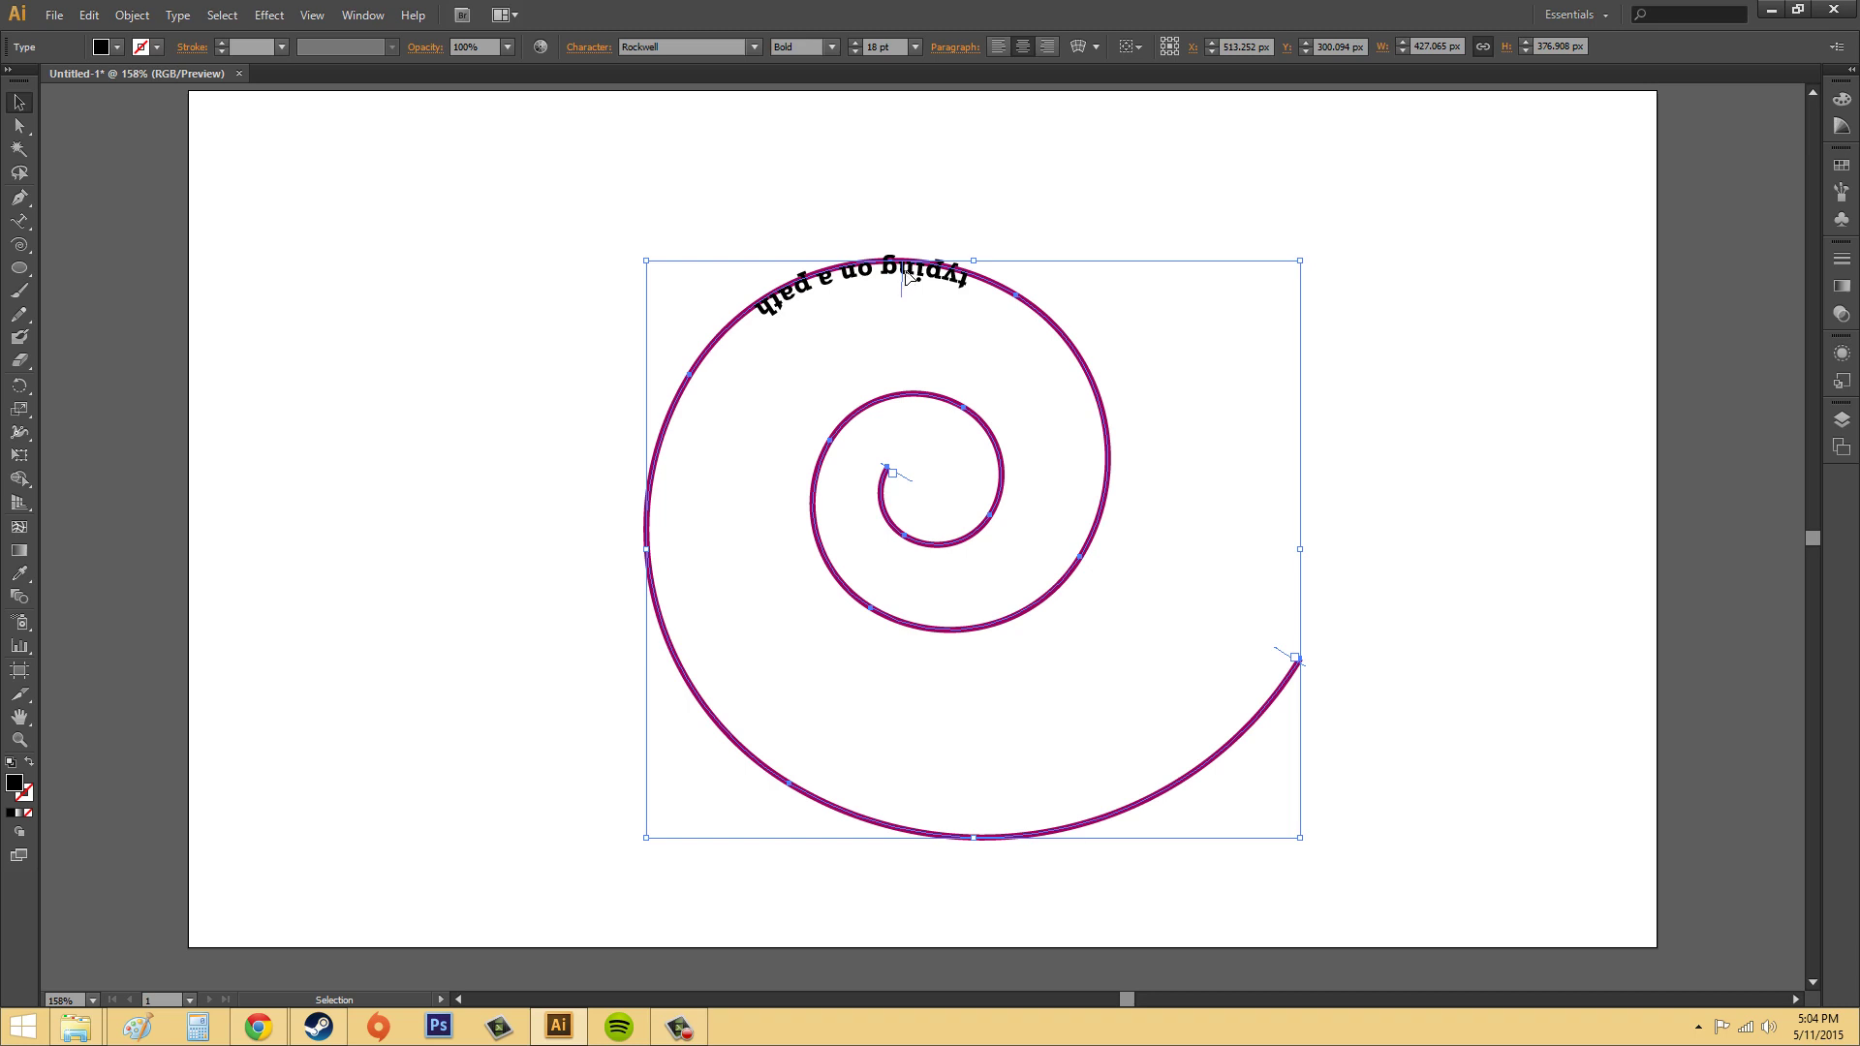
drag(908, 276, 762, 254)
drag(639, 482, 942, 299)
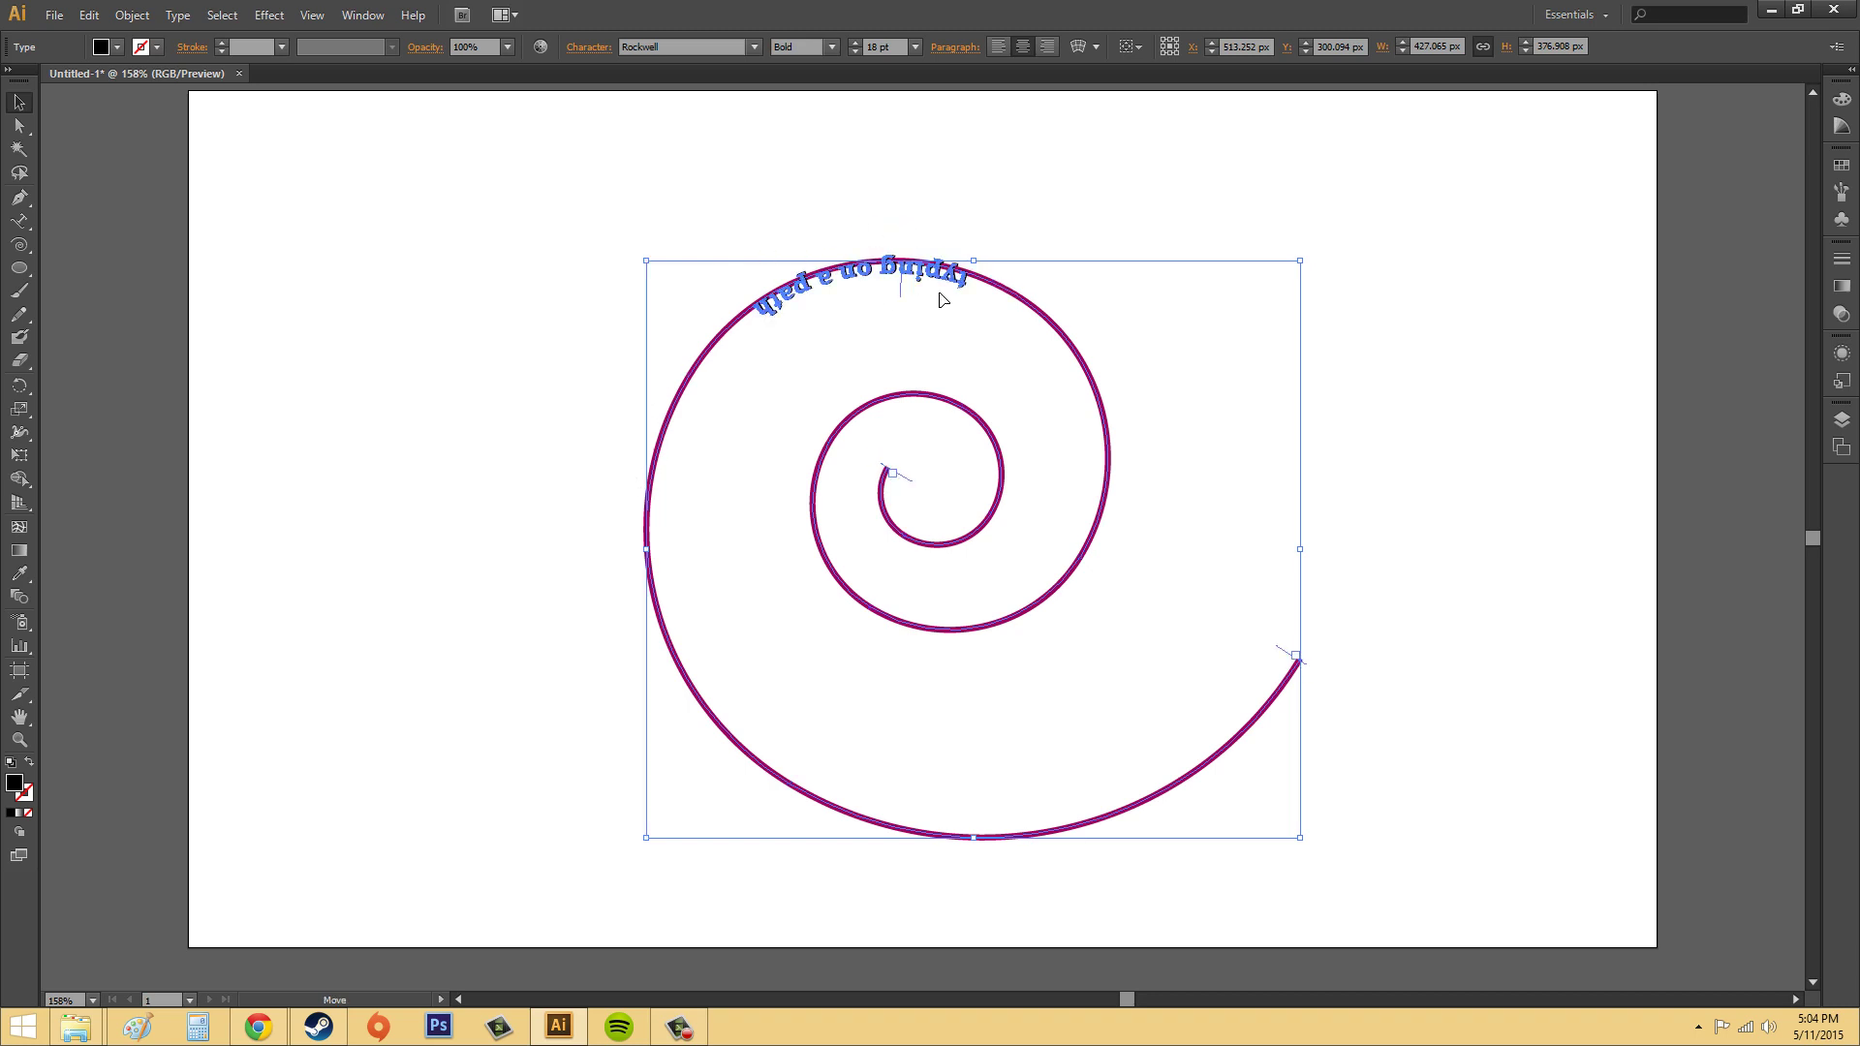
drag(922, 226, 902, 242)
click(904, 239)
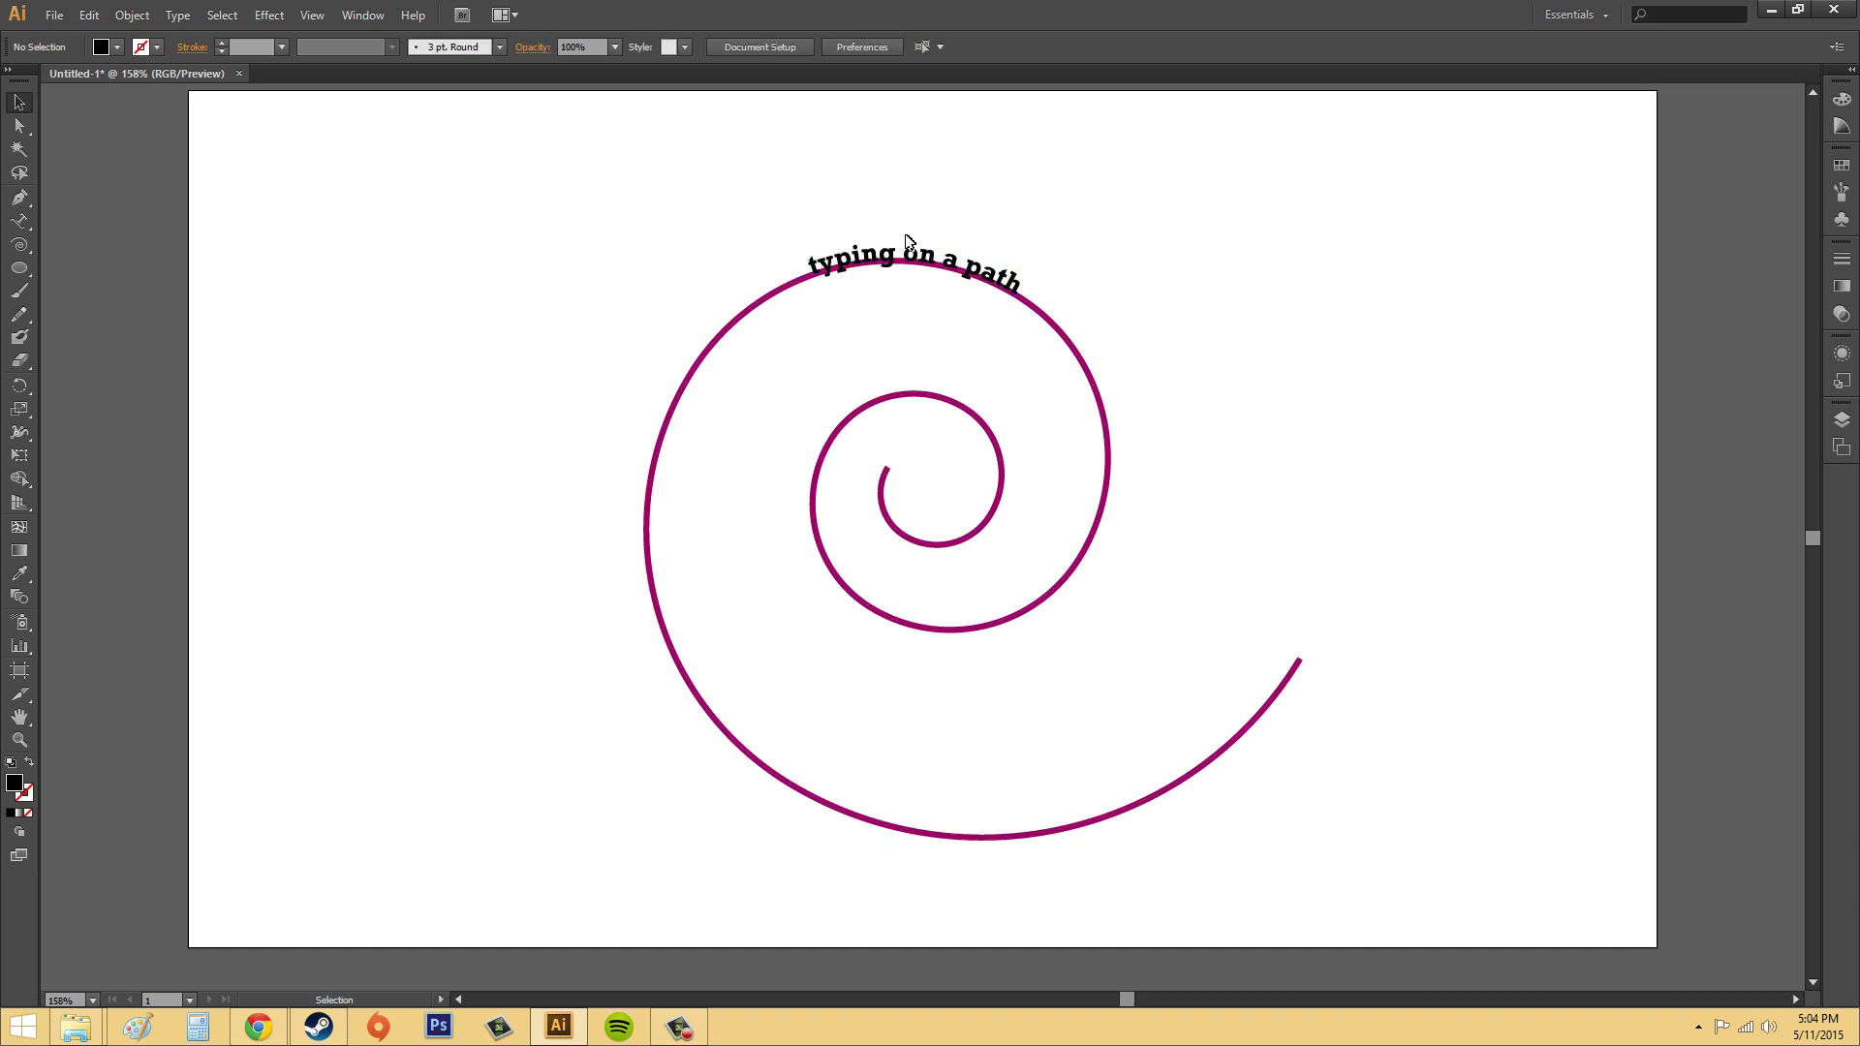
click(904, 246)
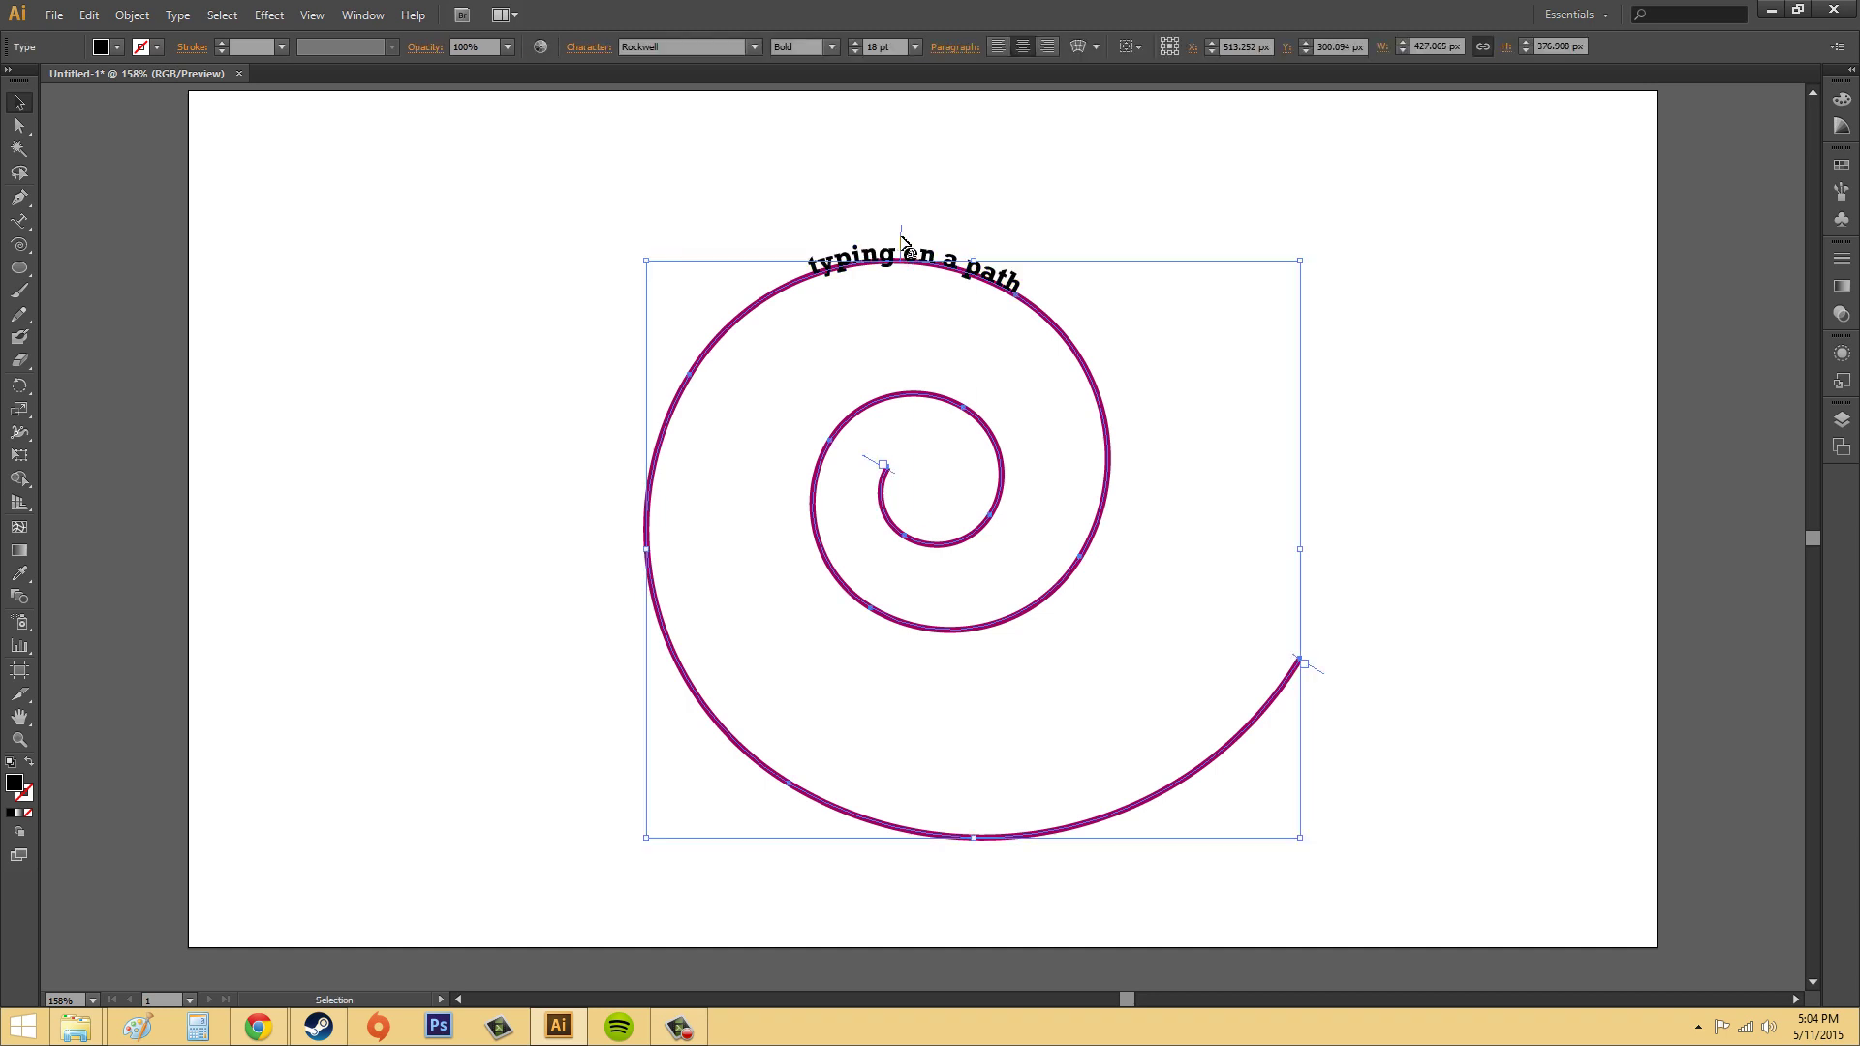
drag(901, 240, 865, 241)
drag(619, 255, 618, 255)
click(1395, 233)
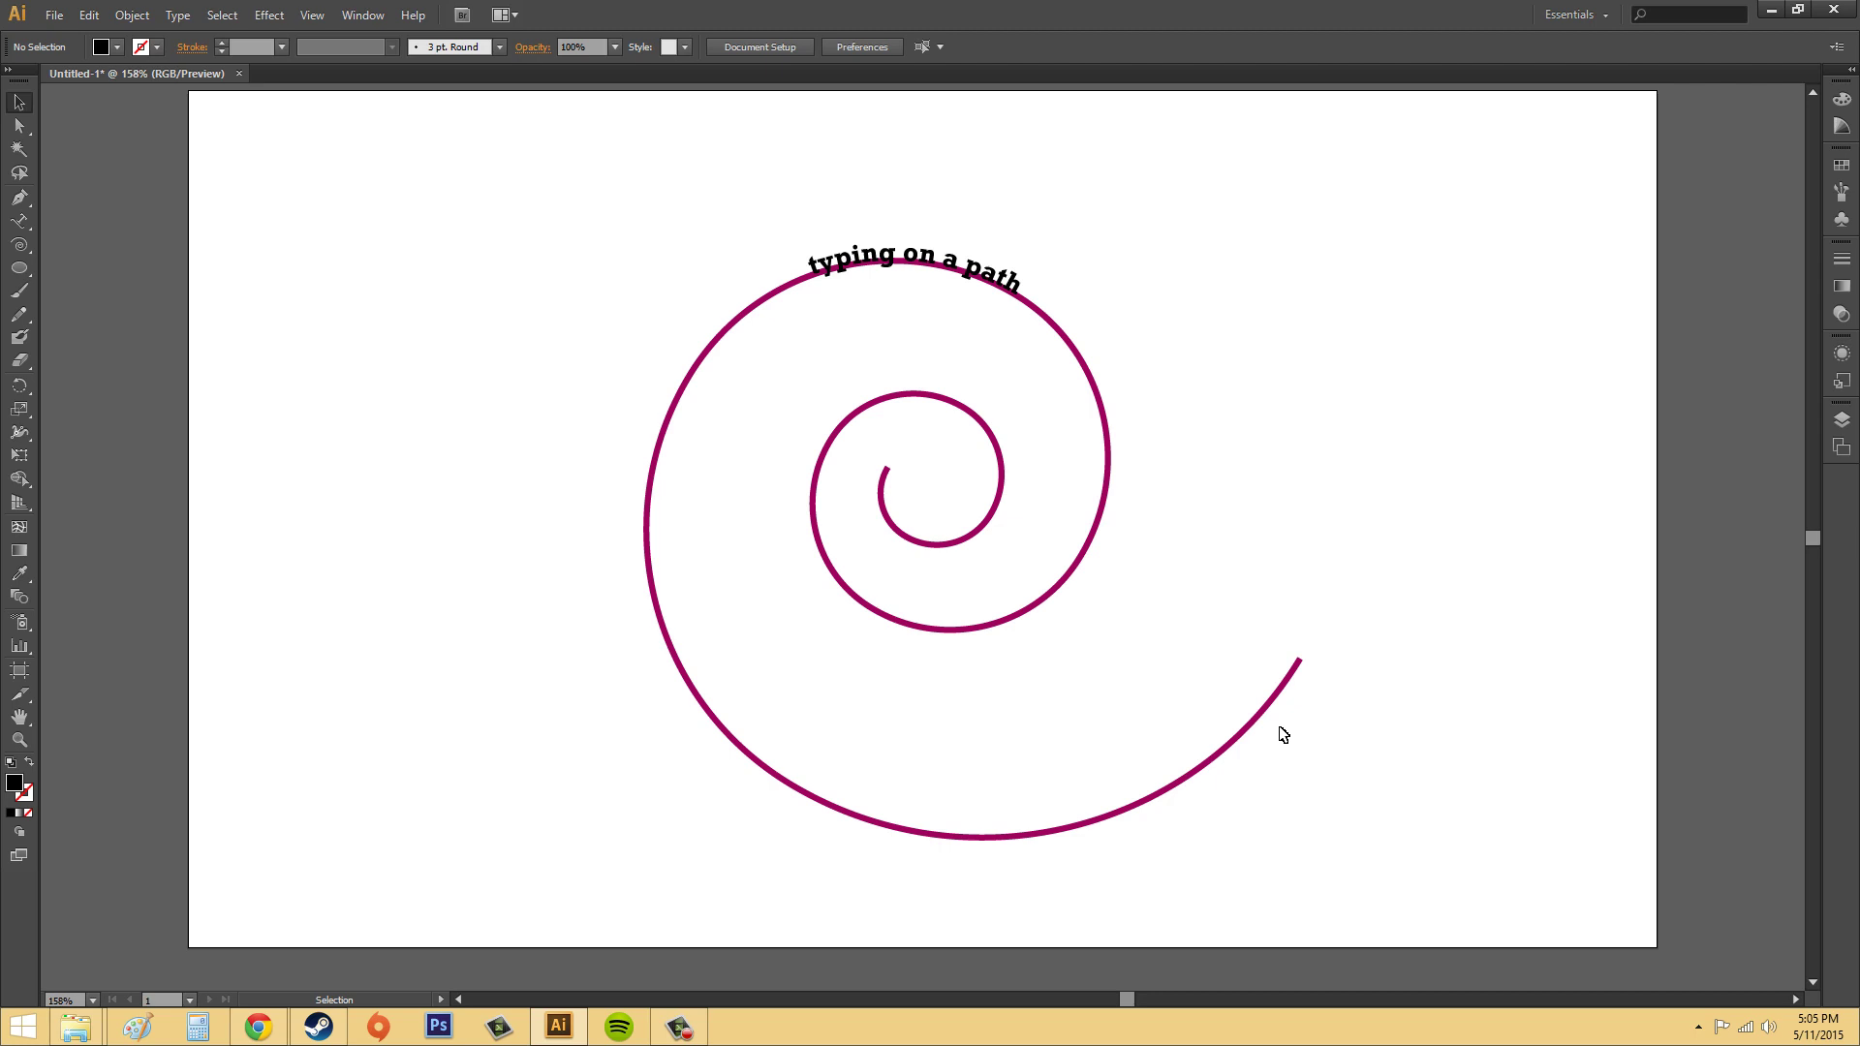
Apply the Stair Step type-on-a-path effect to the spiral's path text.
click(979, 281)
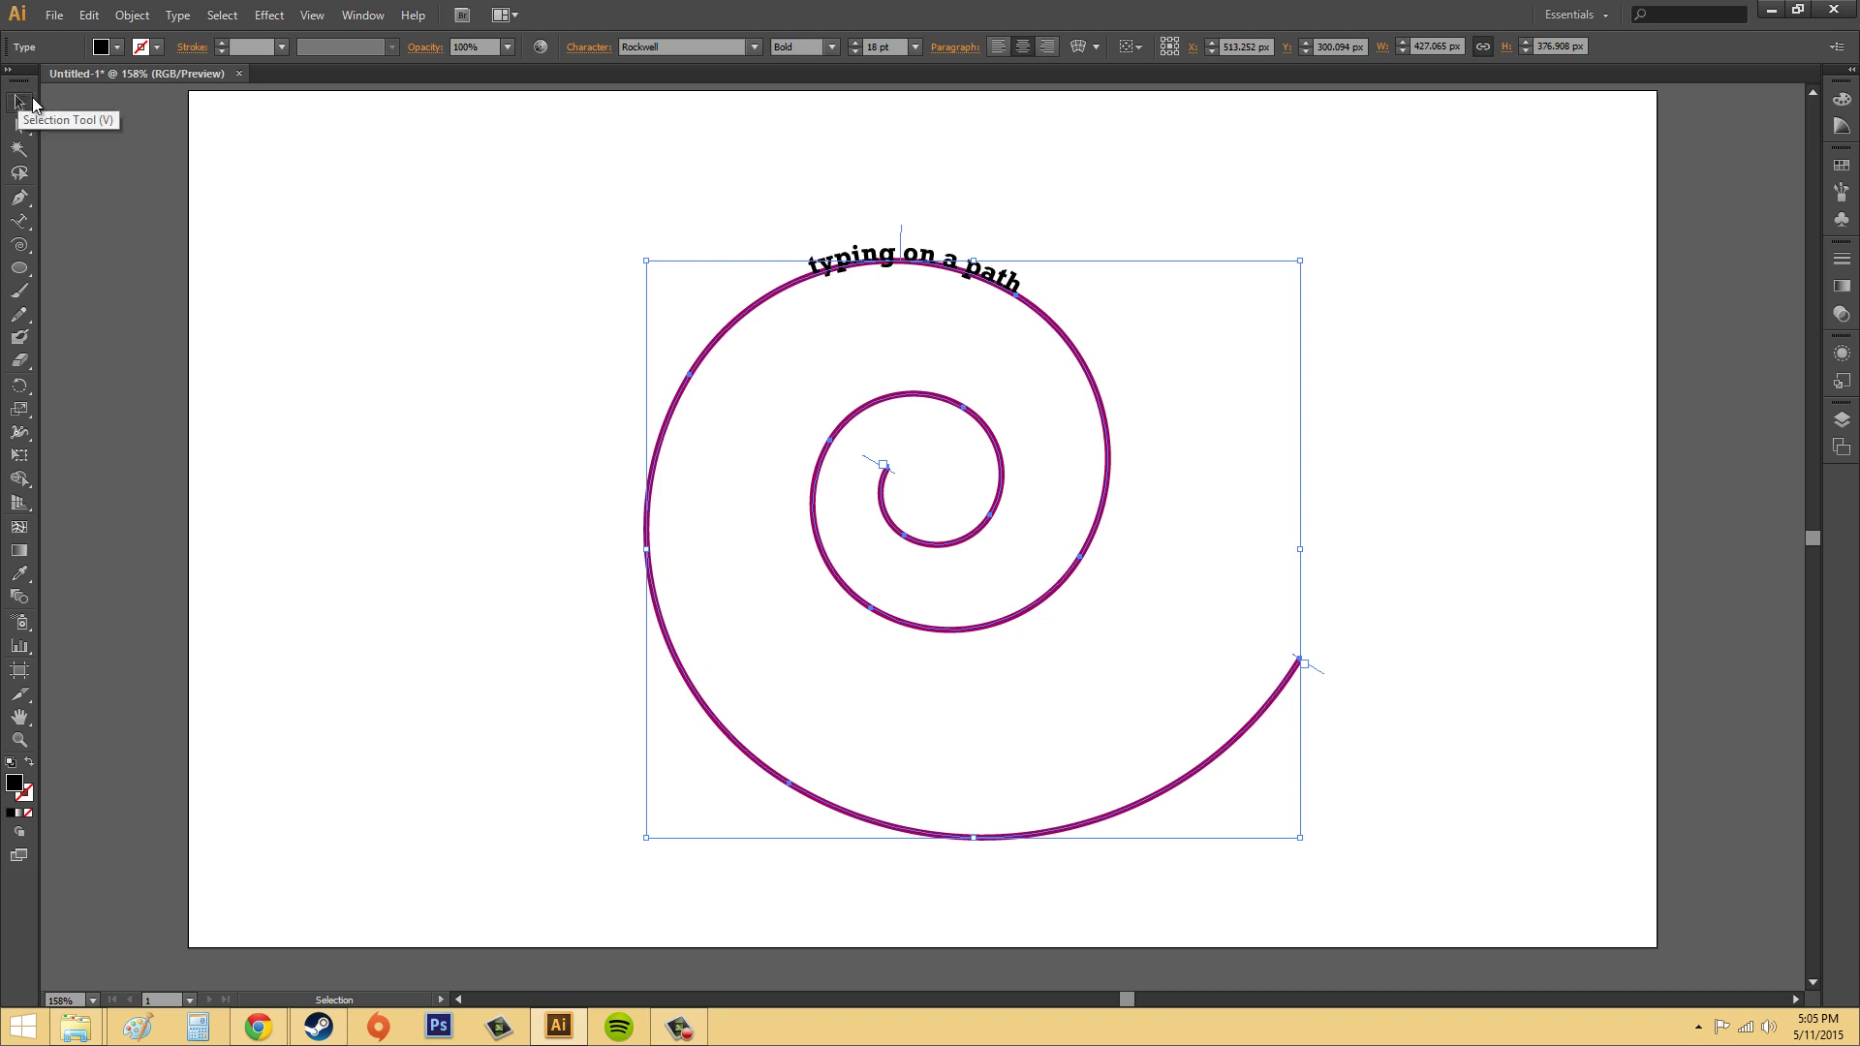
click(1014, 189)
click(912, 254)
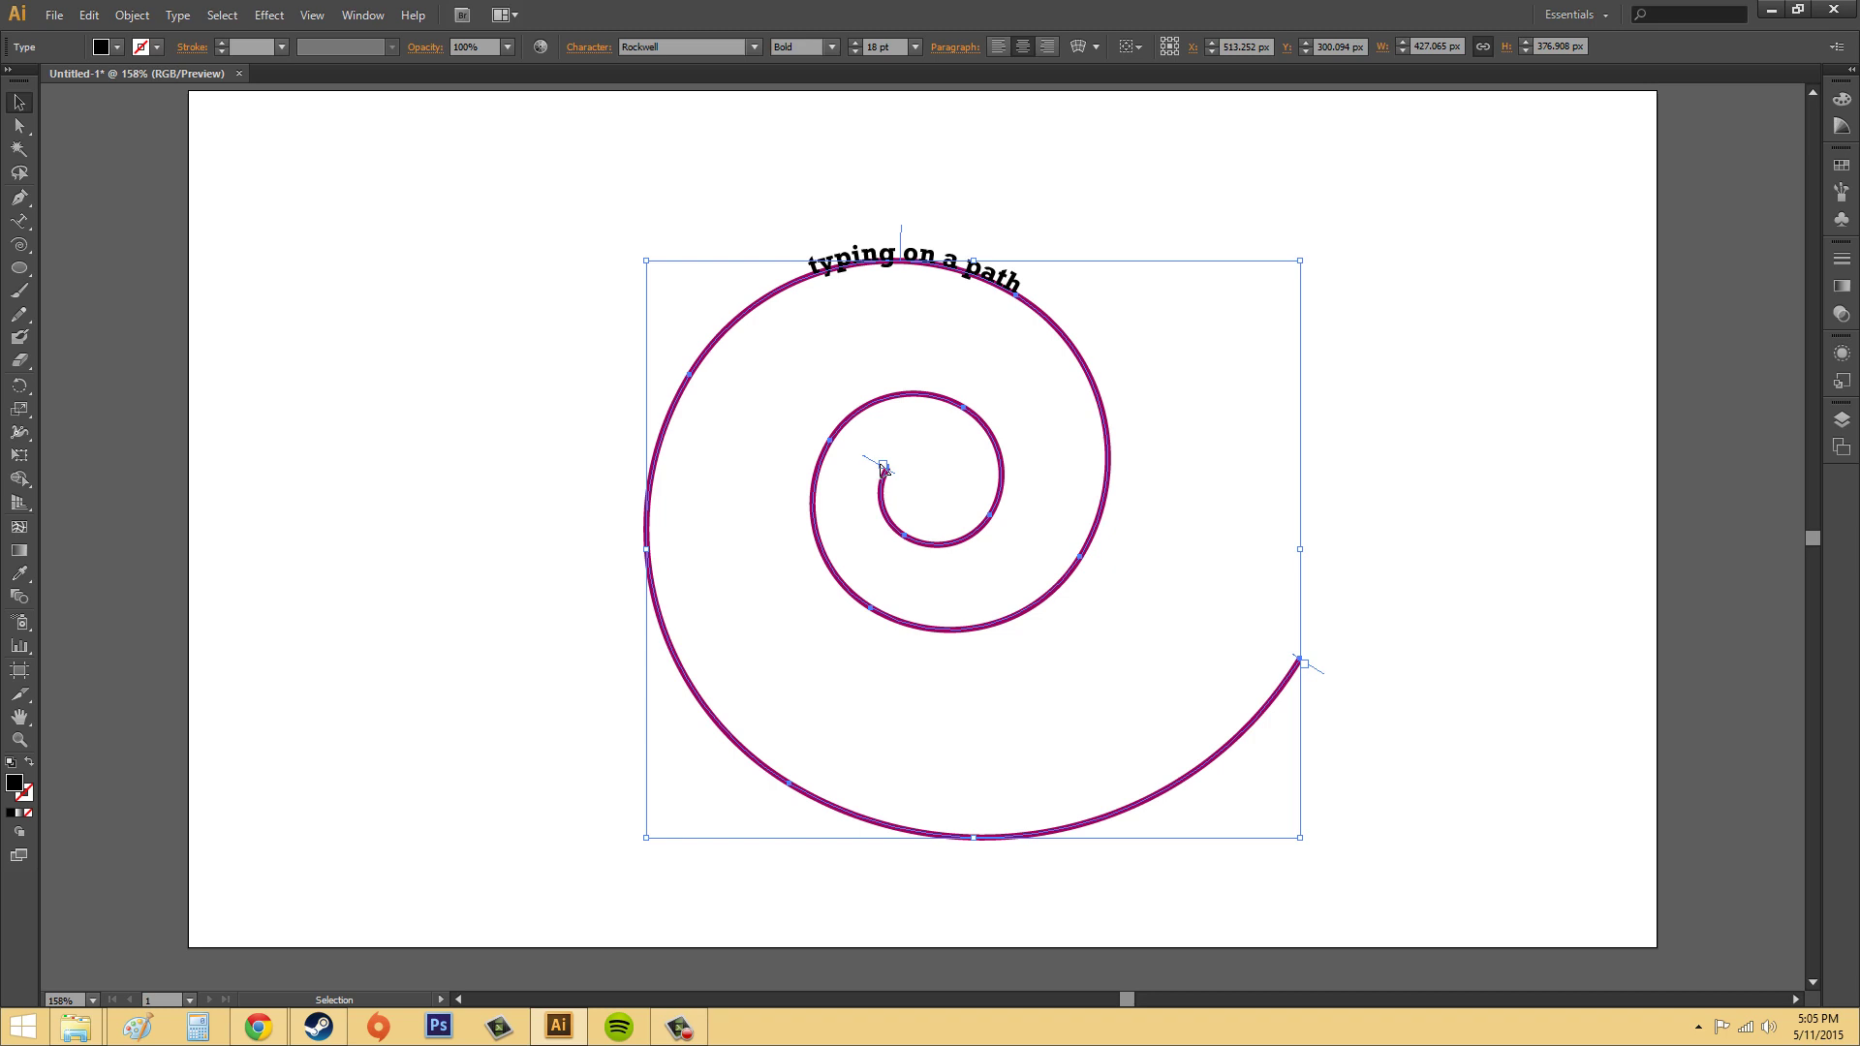
click(190, 18)
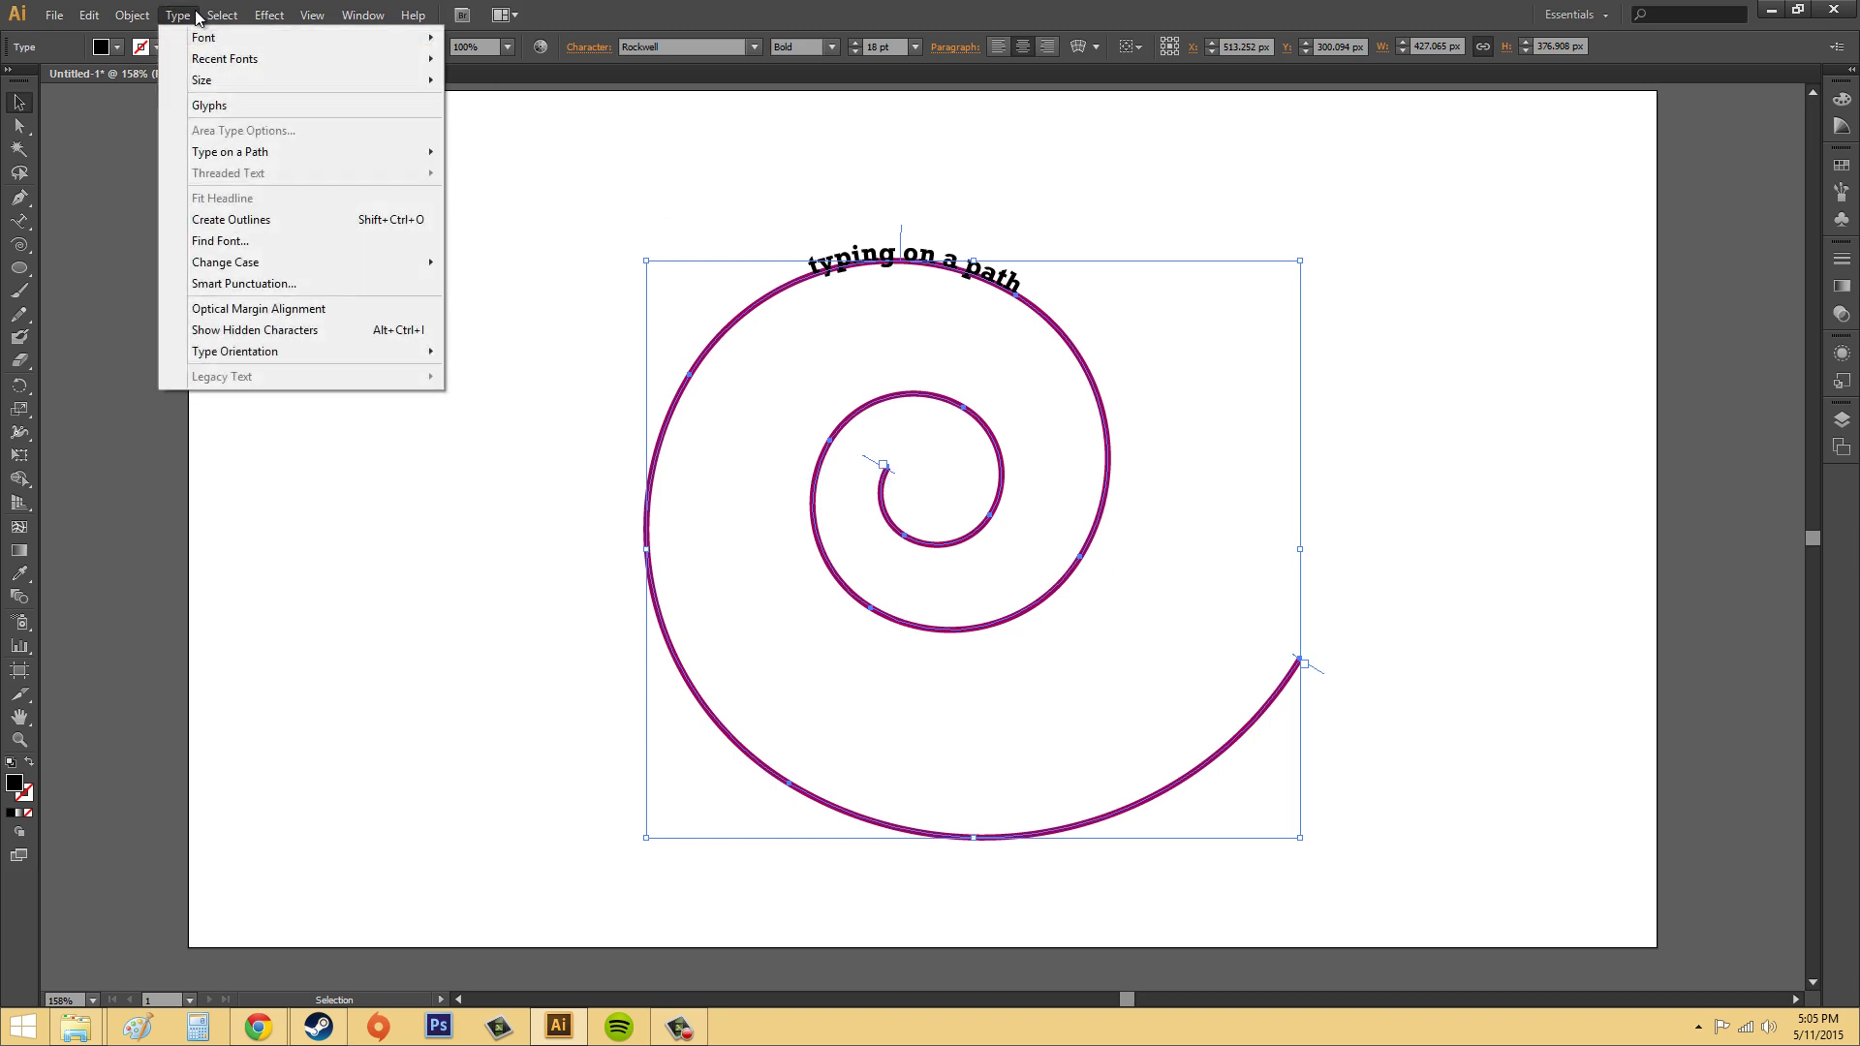
mouse_move(215, 155)
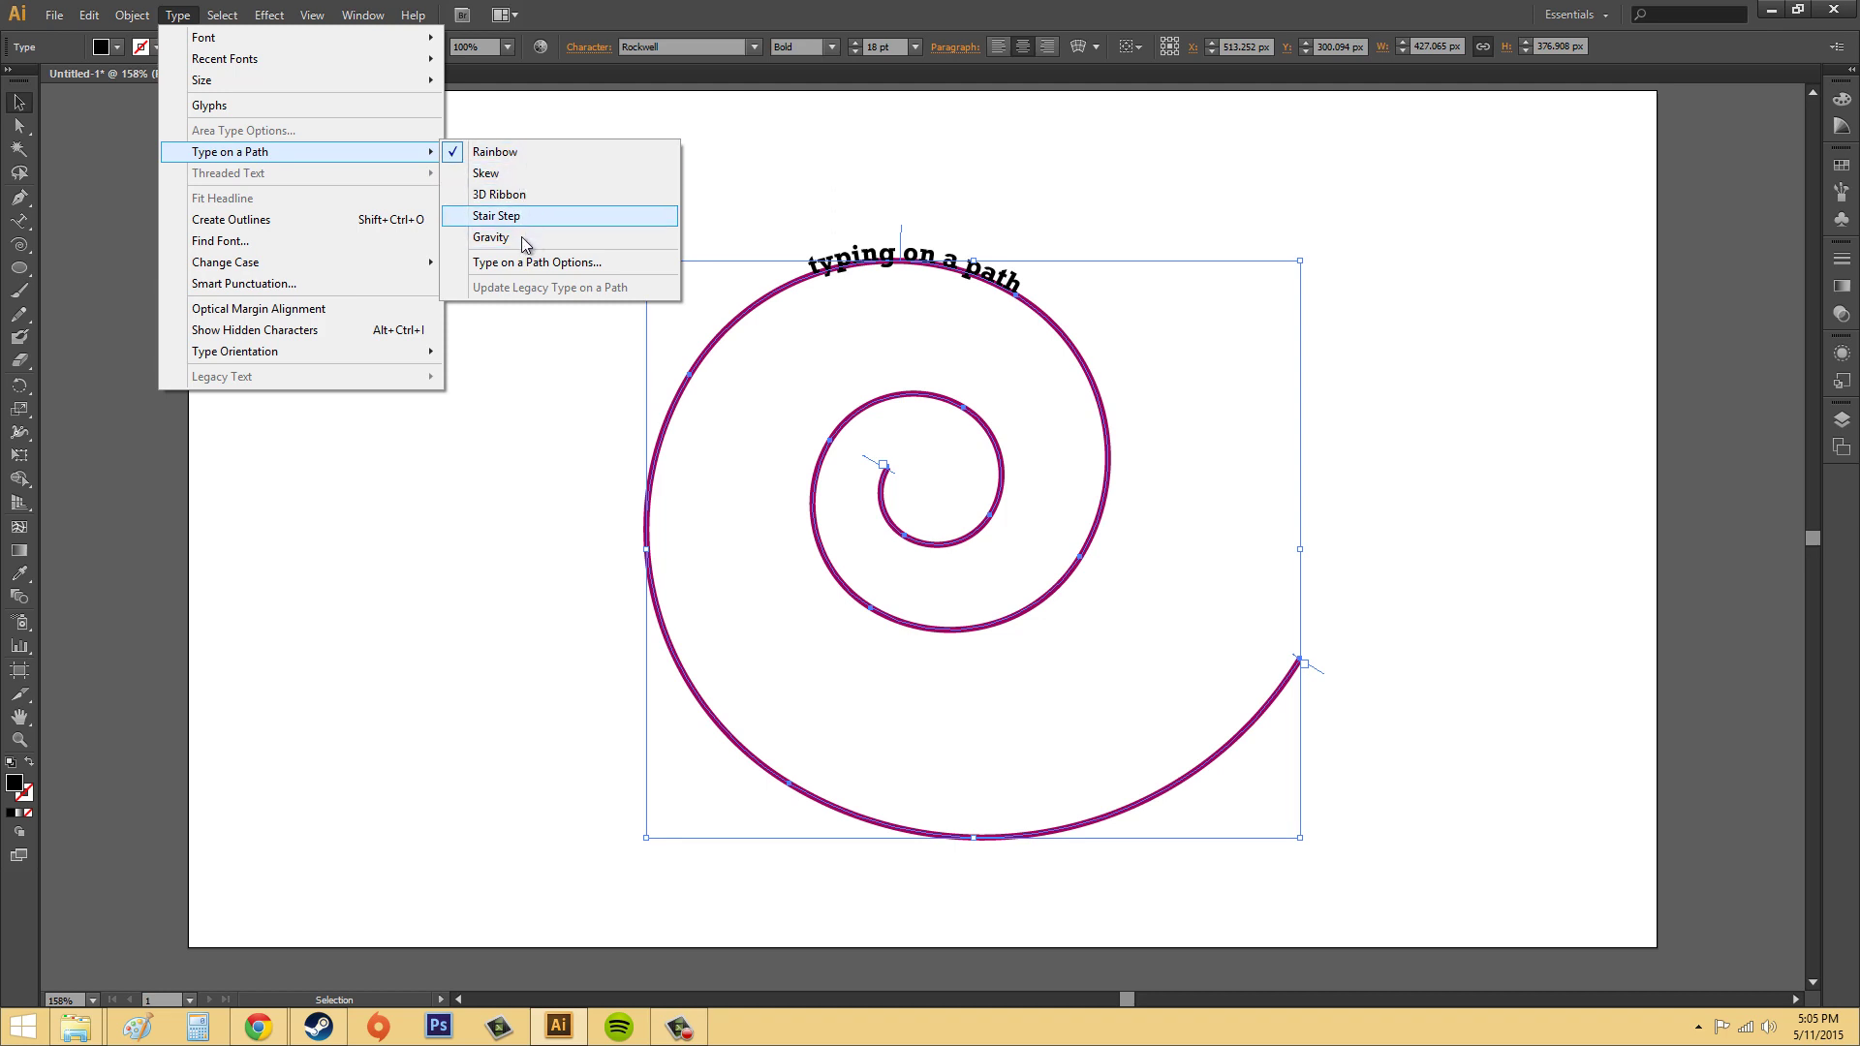
click(525, 217)
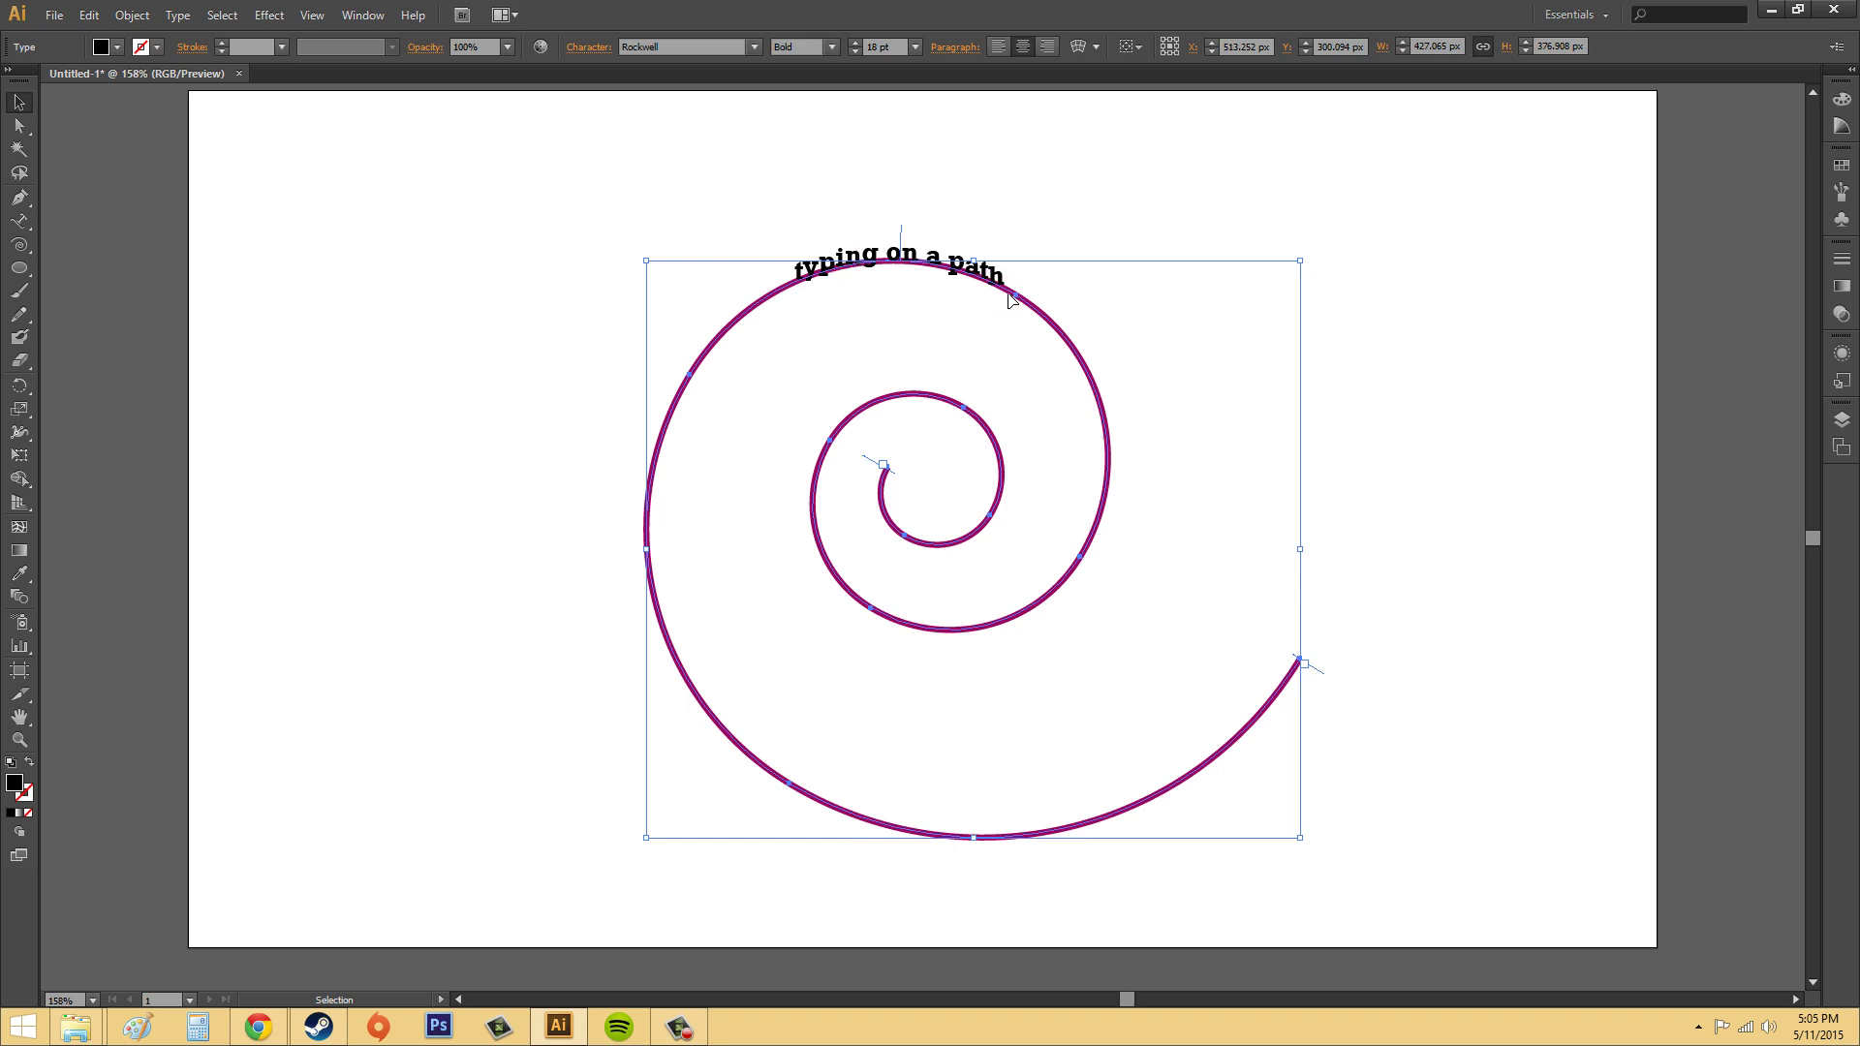
Switch the path text's effect to 3D Ribbon via the Type menu.
click(177, 16)
mouse_move(407, 153)
click(516, 197)
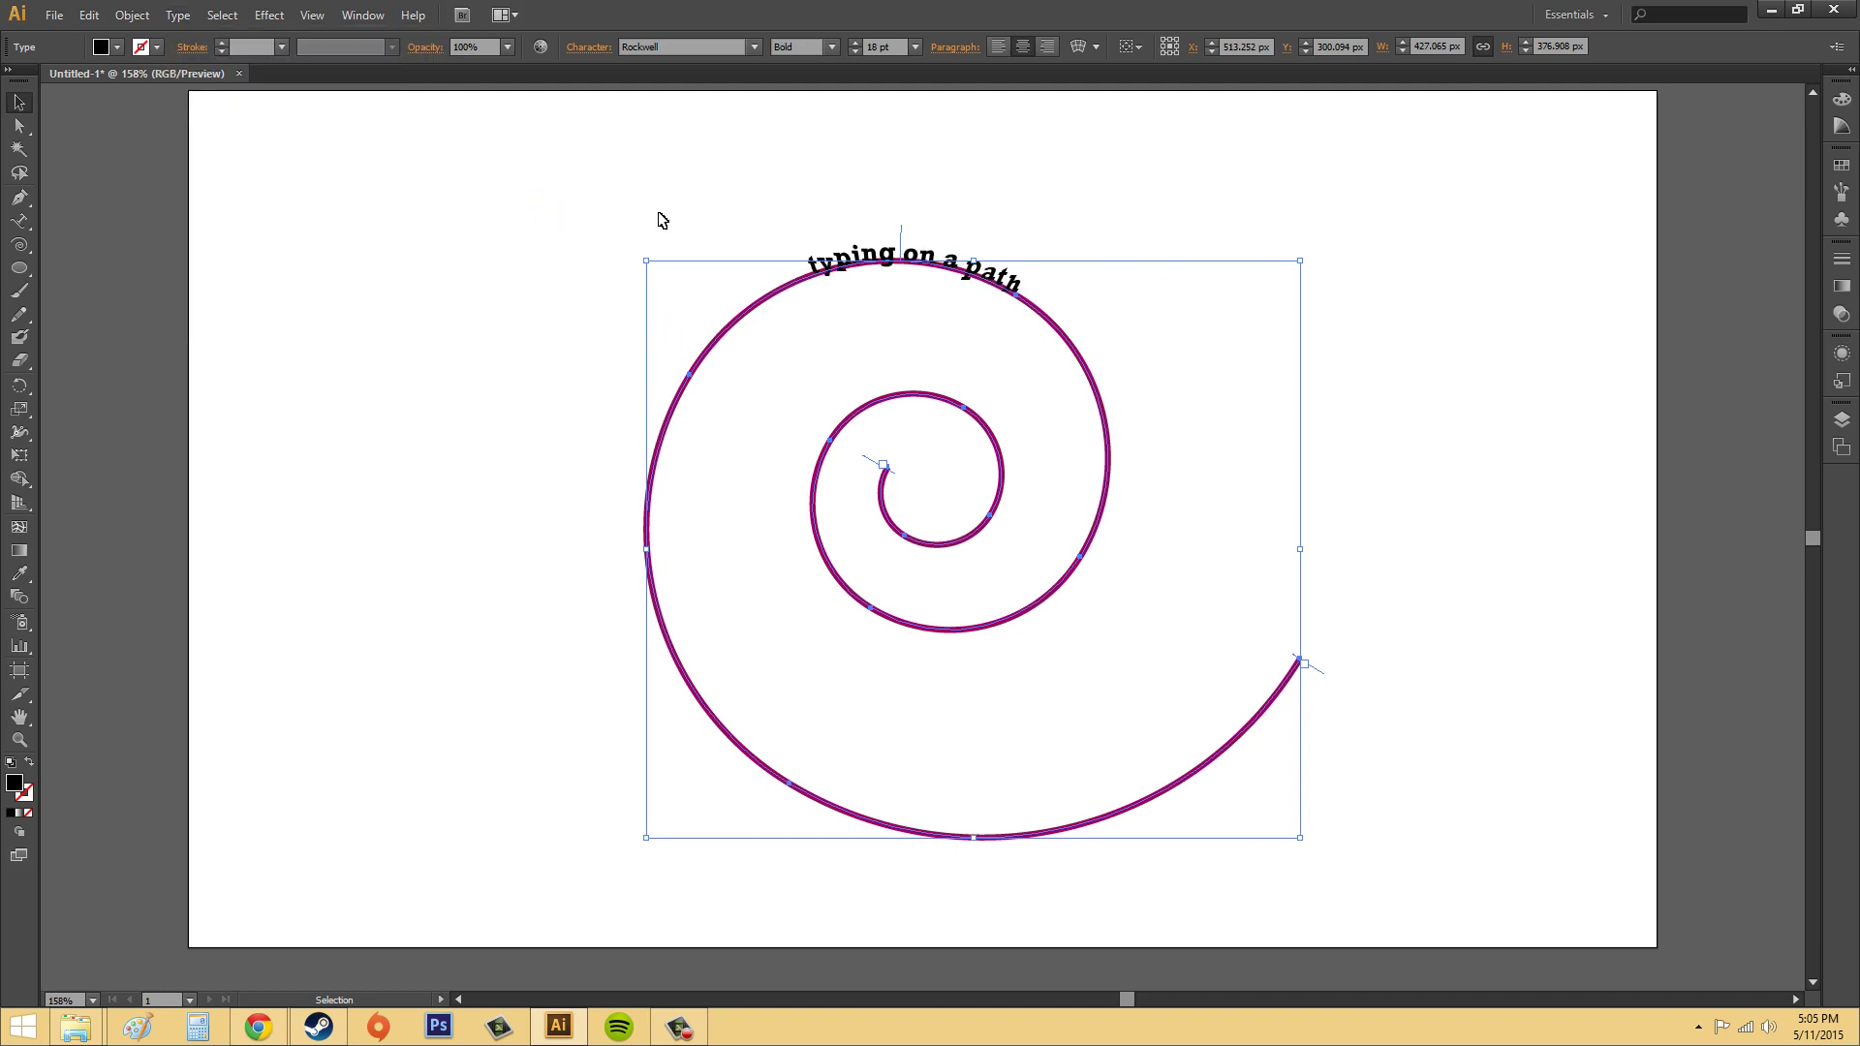
click(140, 18)
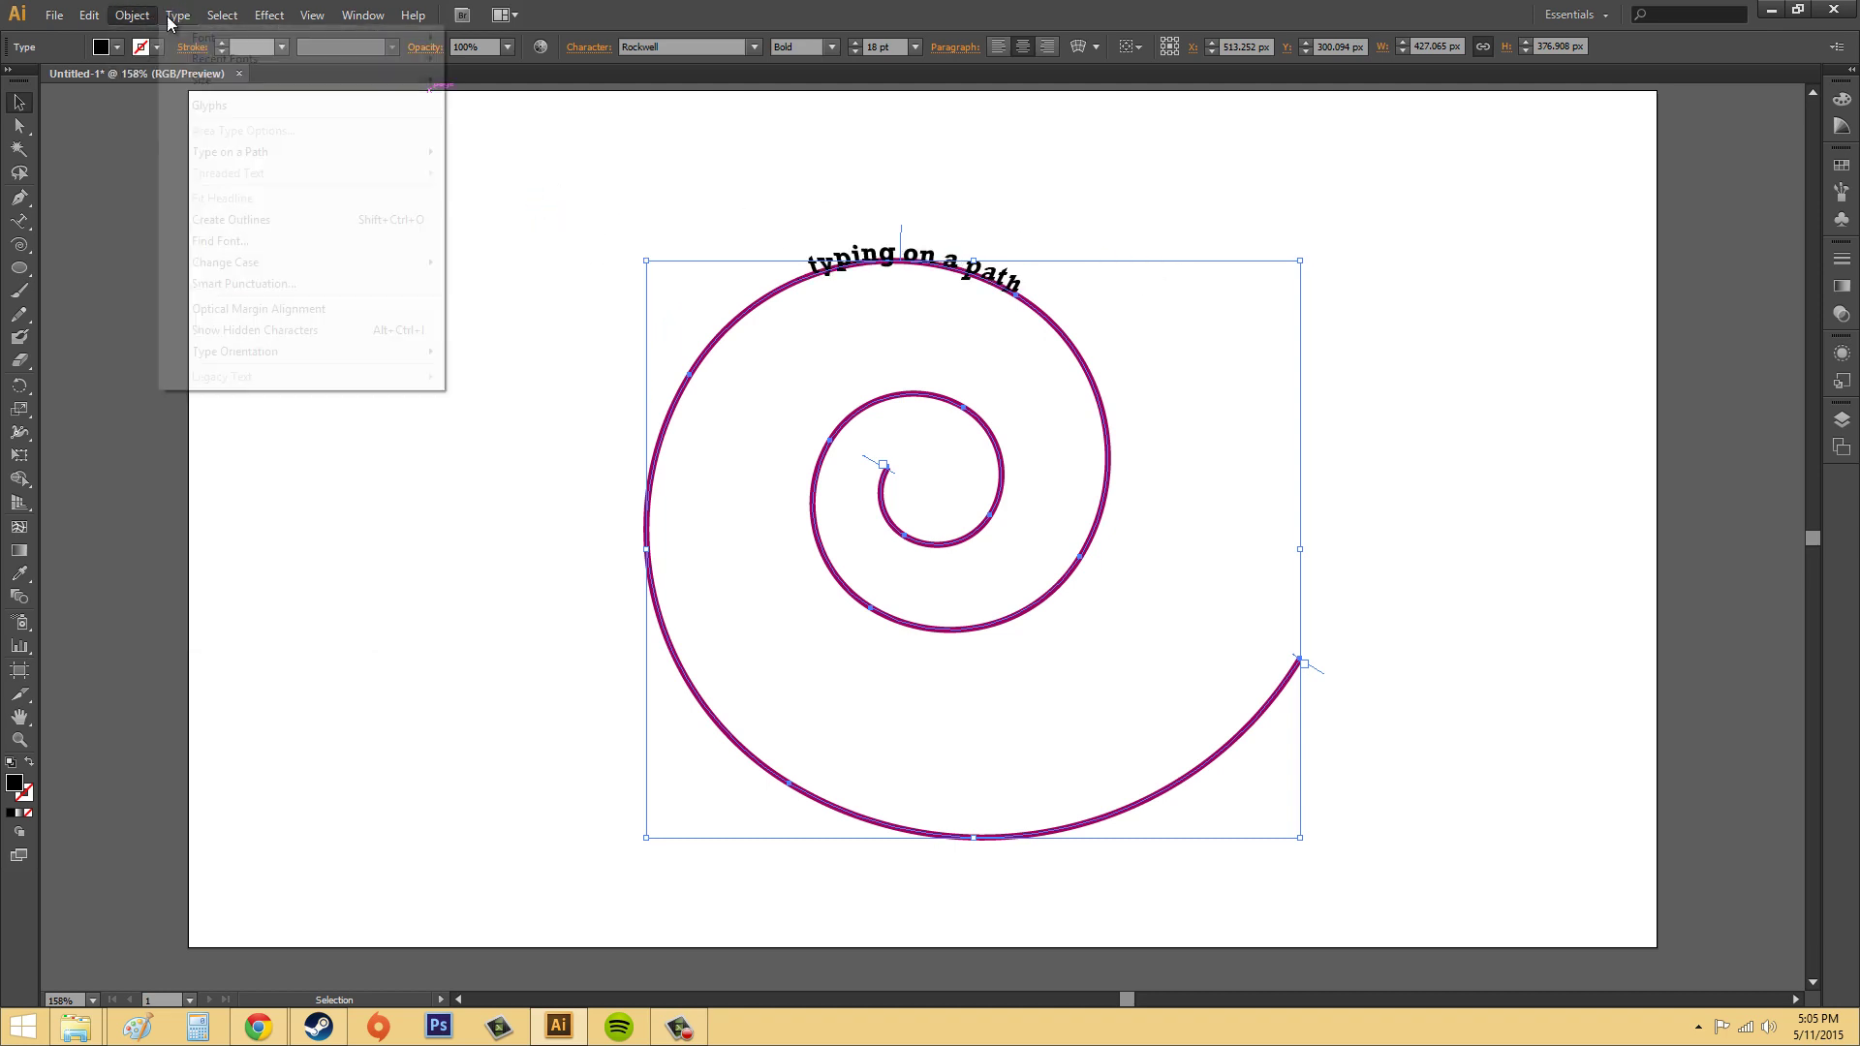
mouse_move(177, 16)
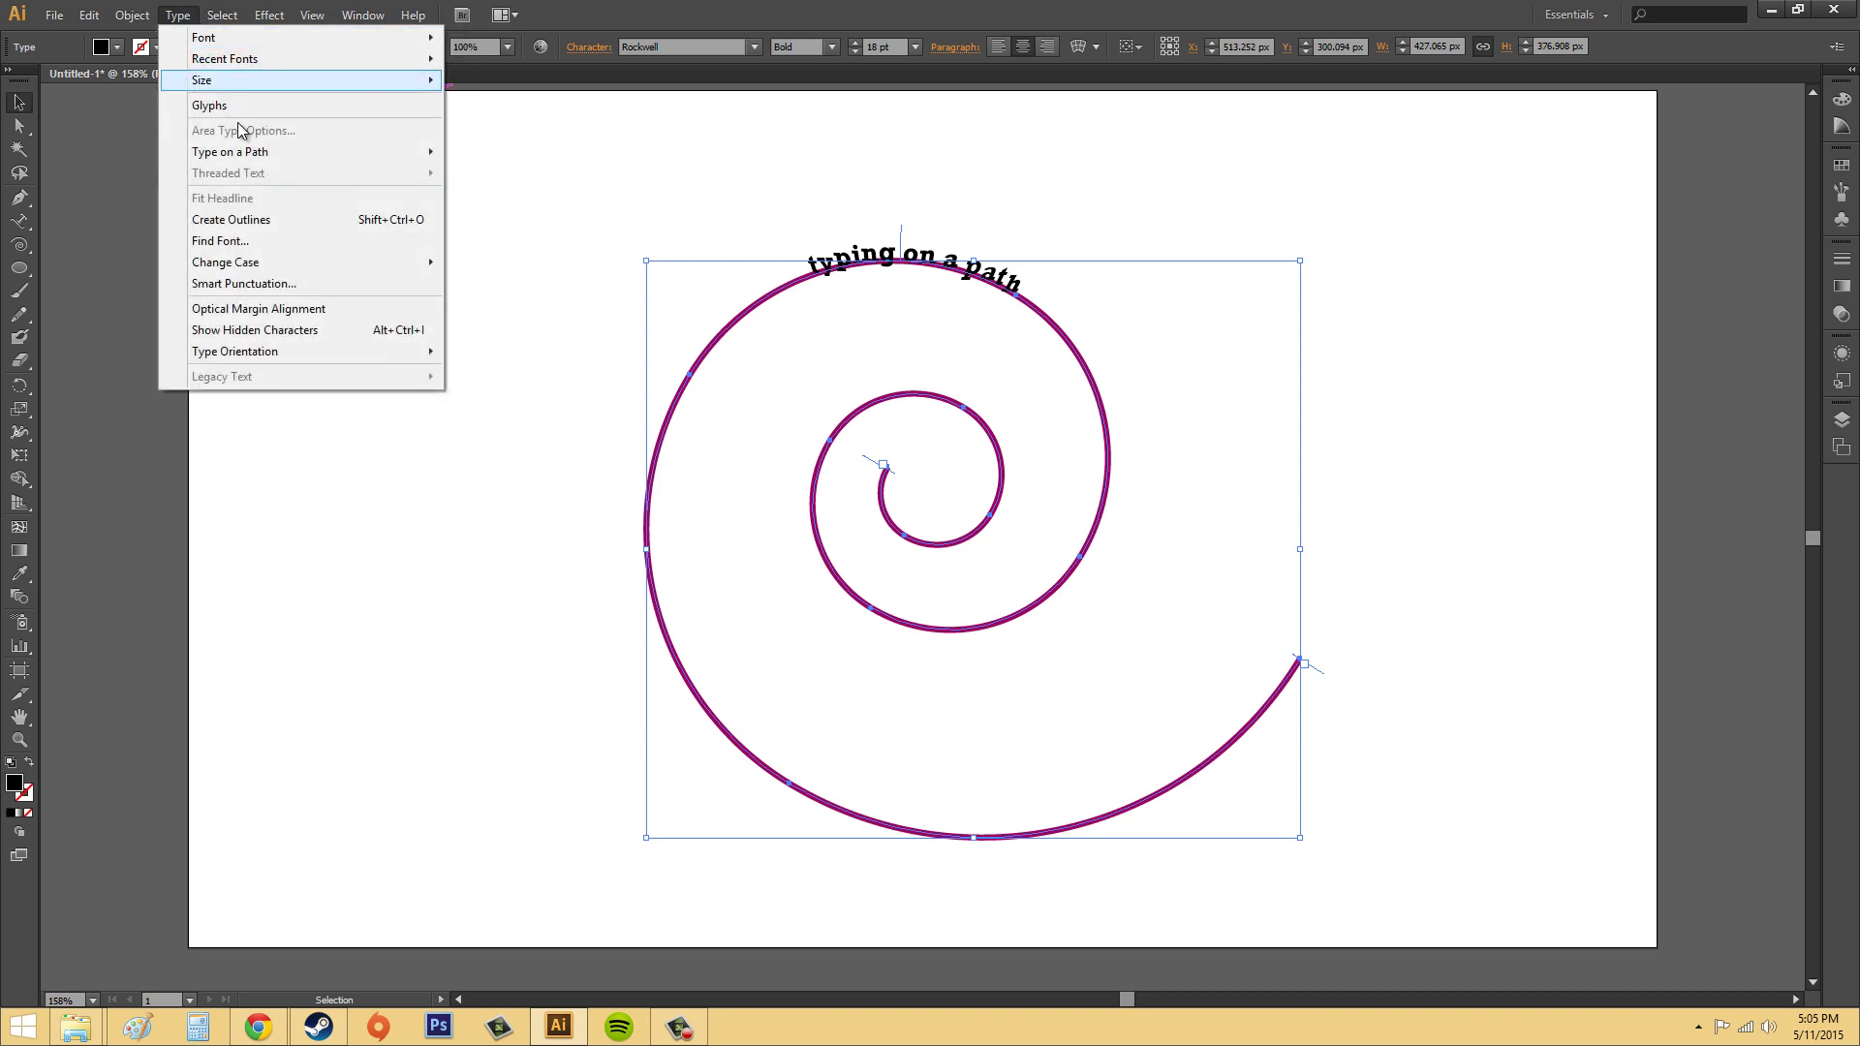
mouse_move(247, 153)
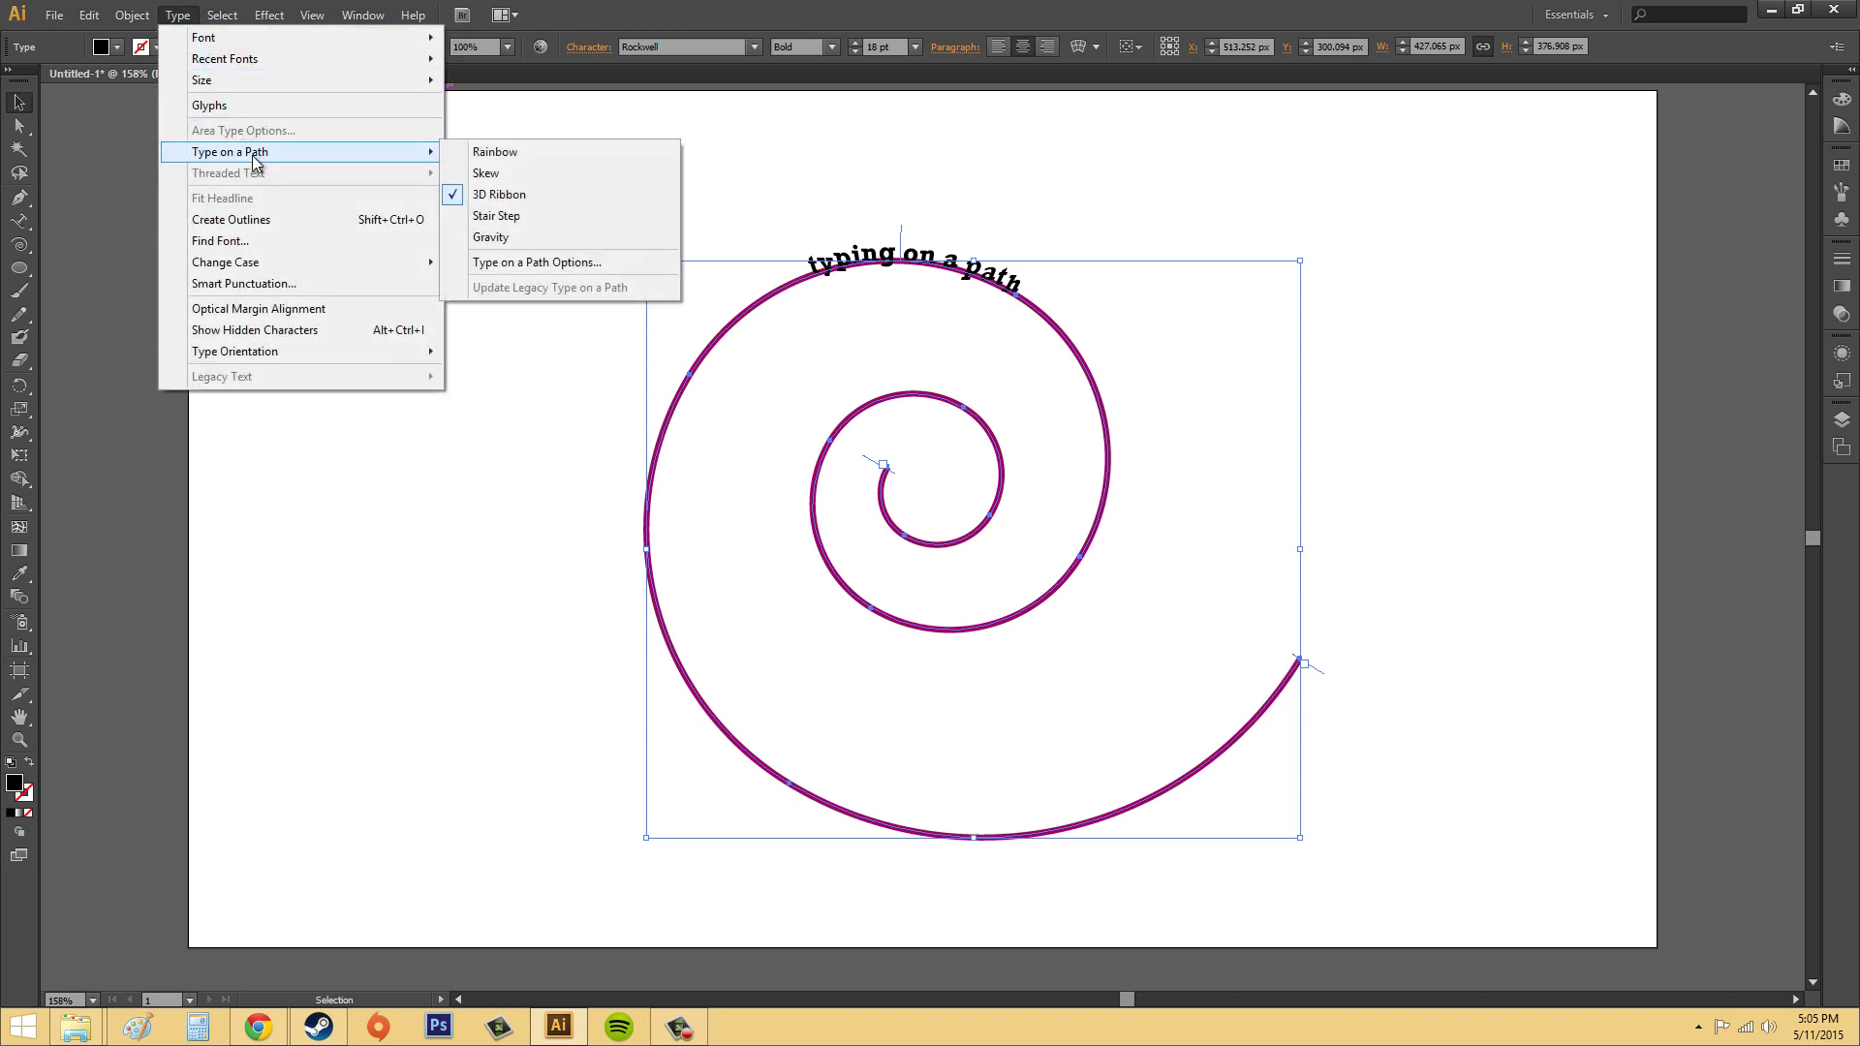
Open Type on a Path Options, move it clear of the spiral, and enable Preview.
click(514, 264)
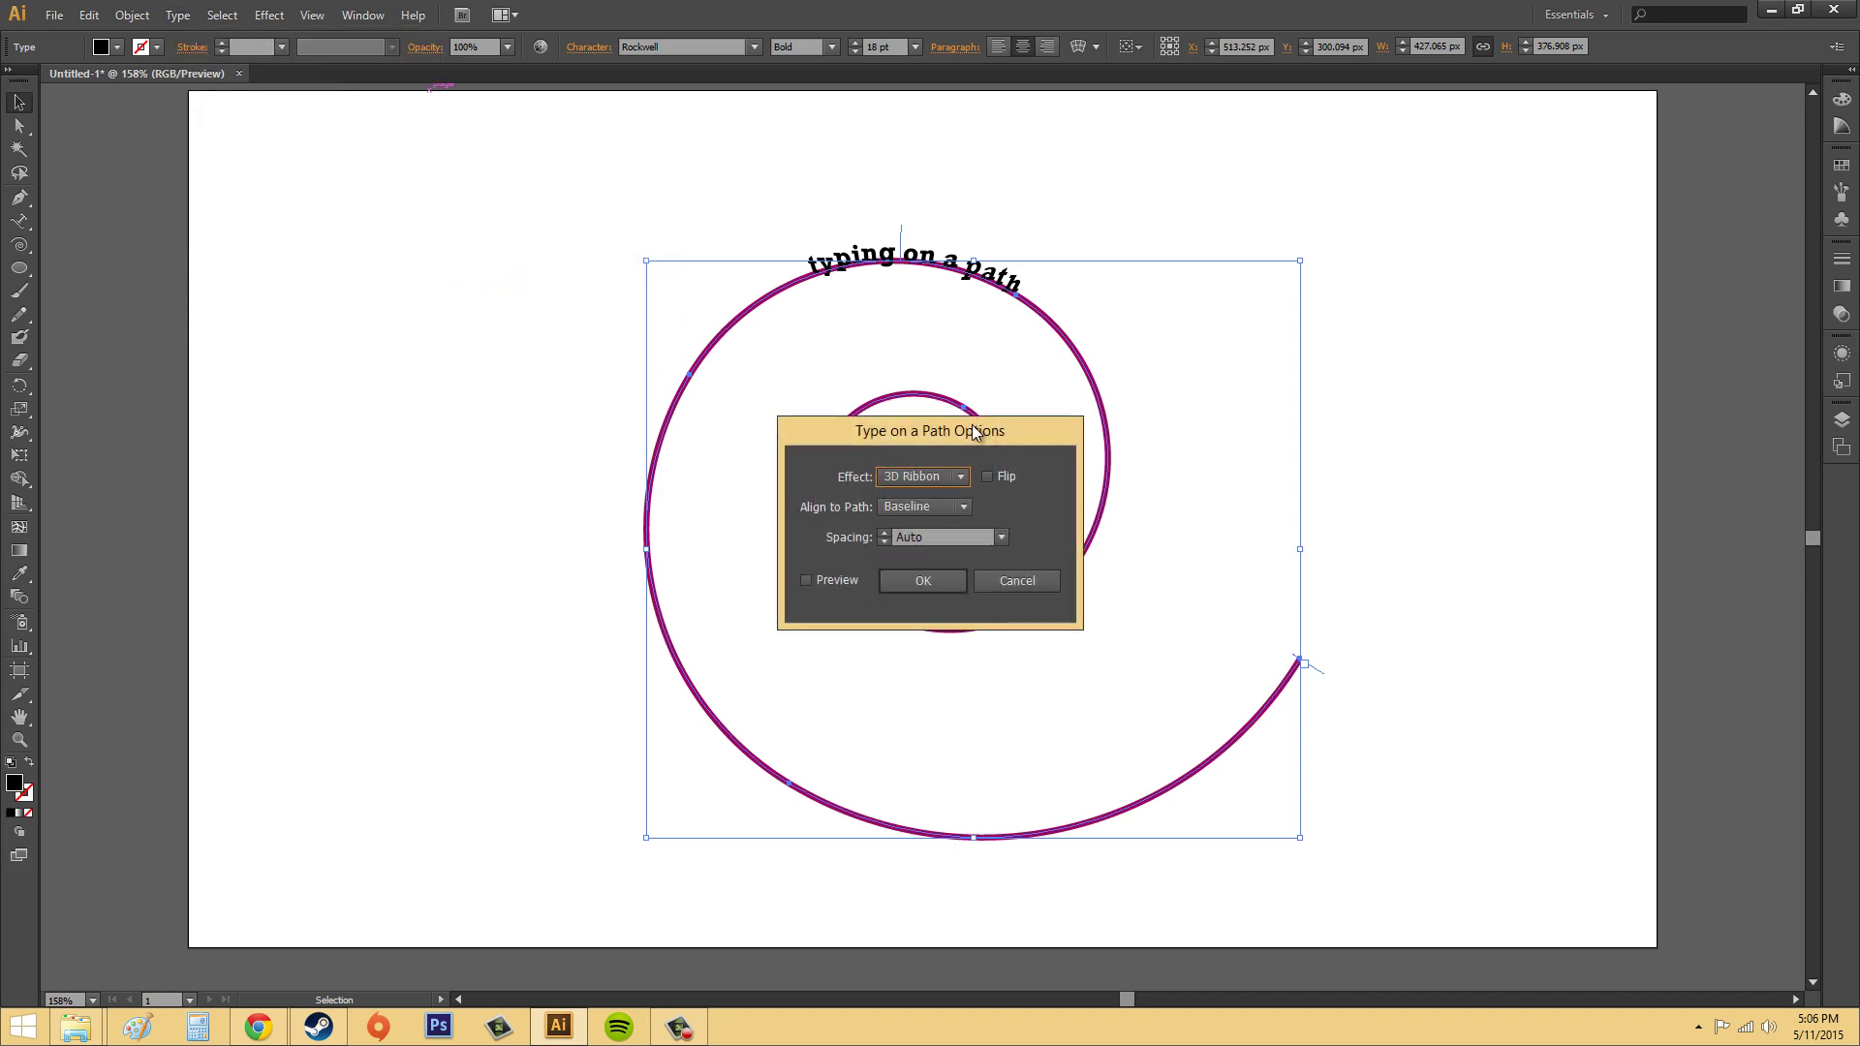
drag(974, 431, 459, 320)
click(405, 365)
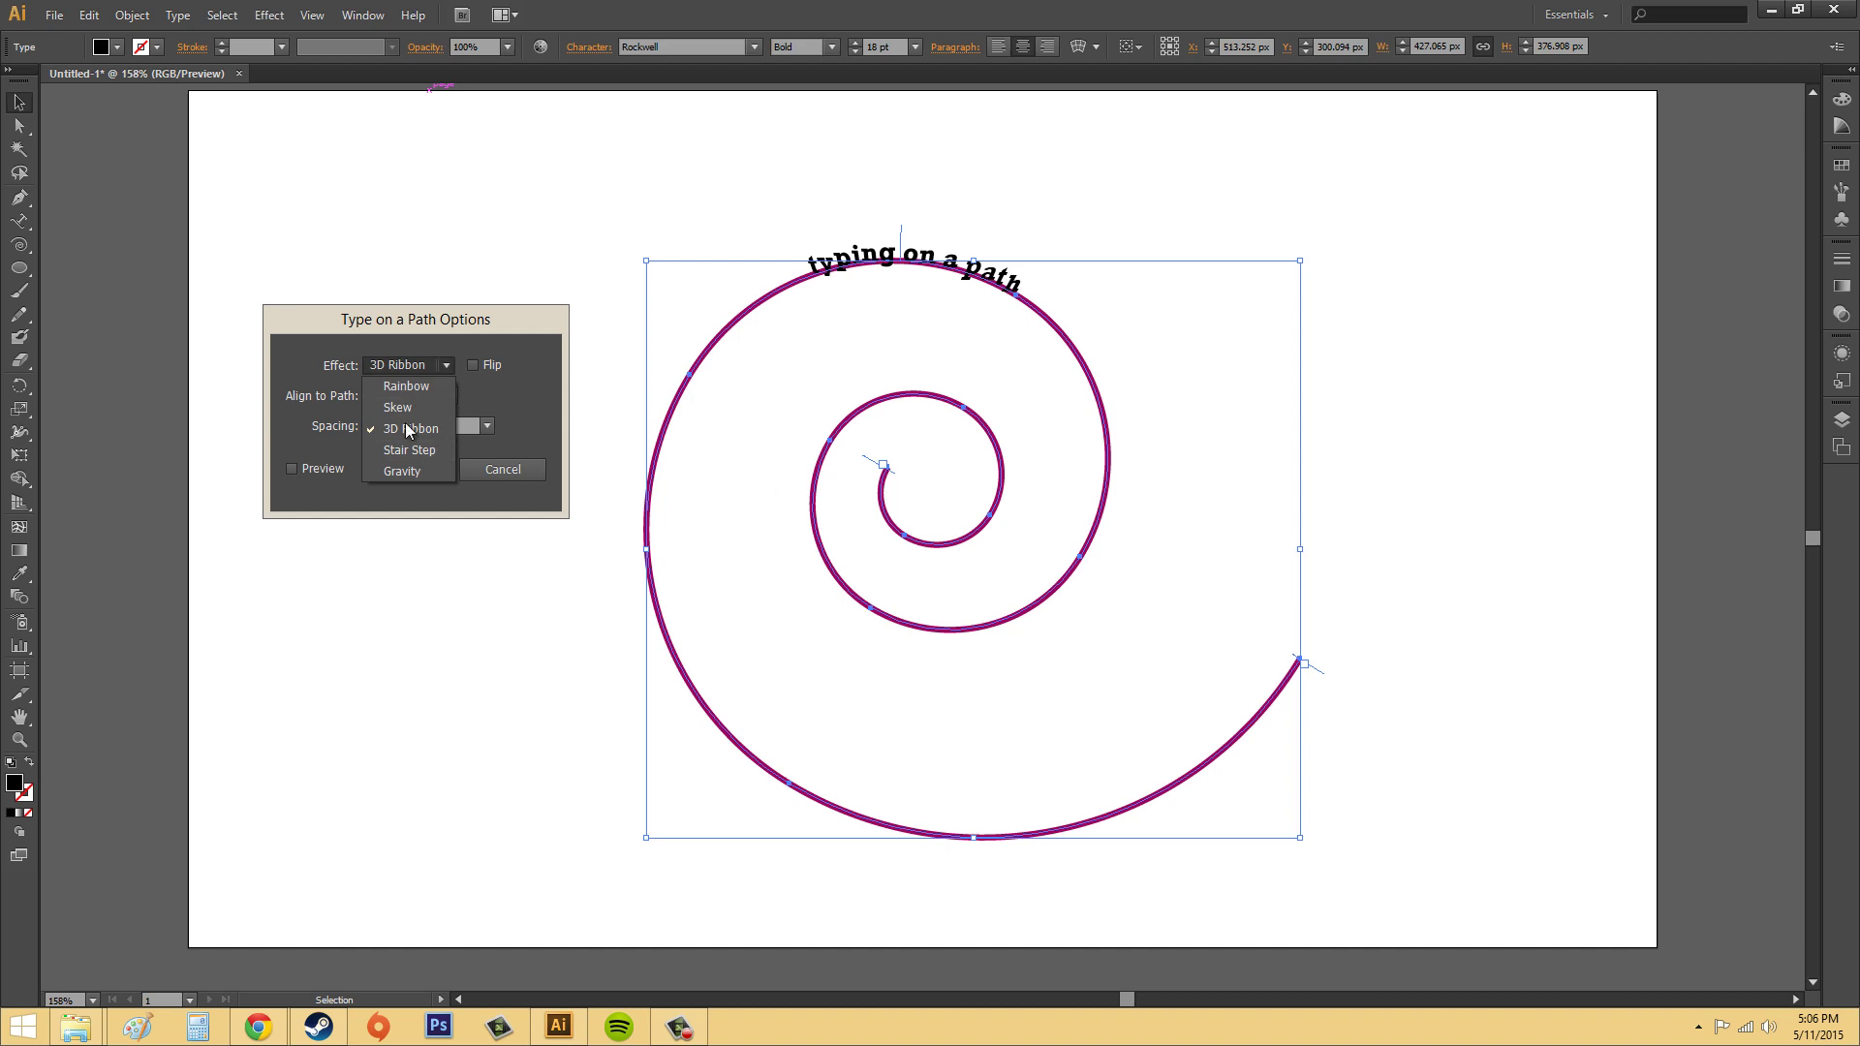
click(408, 364)
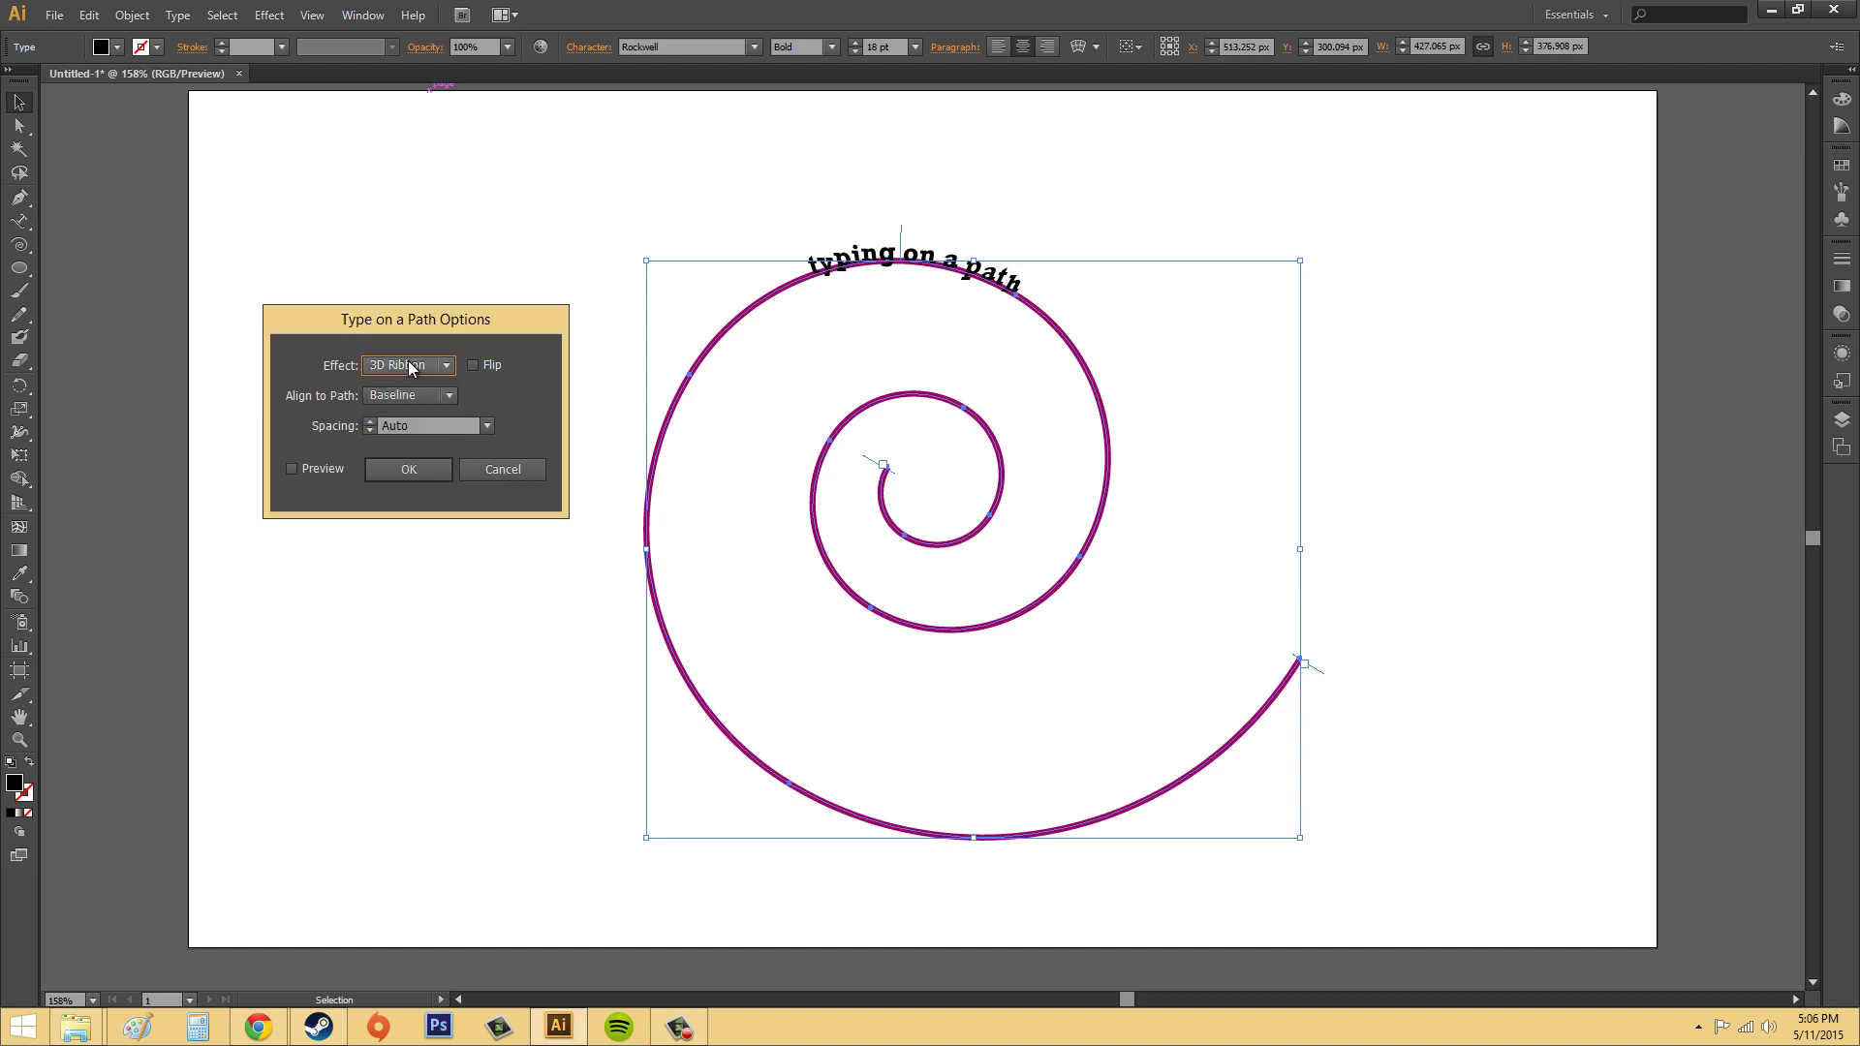
click(293, 468)
Preview the Rainbow, Skew, 3D Ribbon and Gravity effects, settling on Rainbow.
click(369, 373)
click(392, 385)
click(403, 364)
click(403, 405)
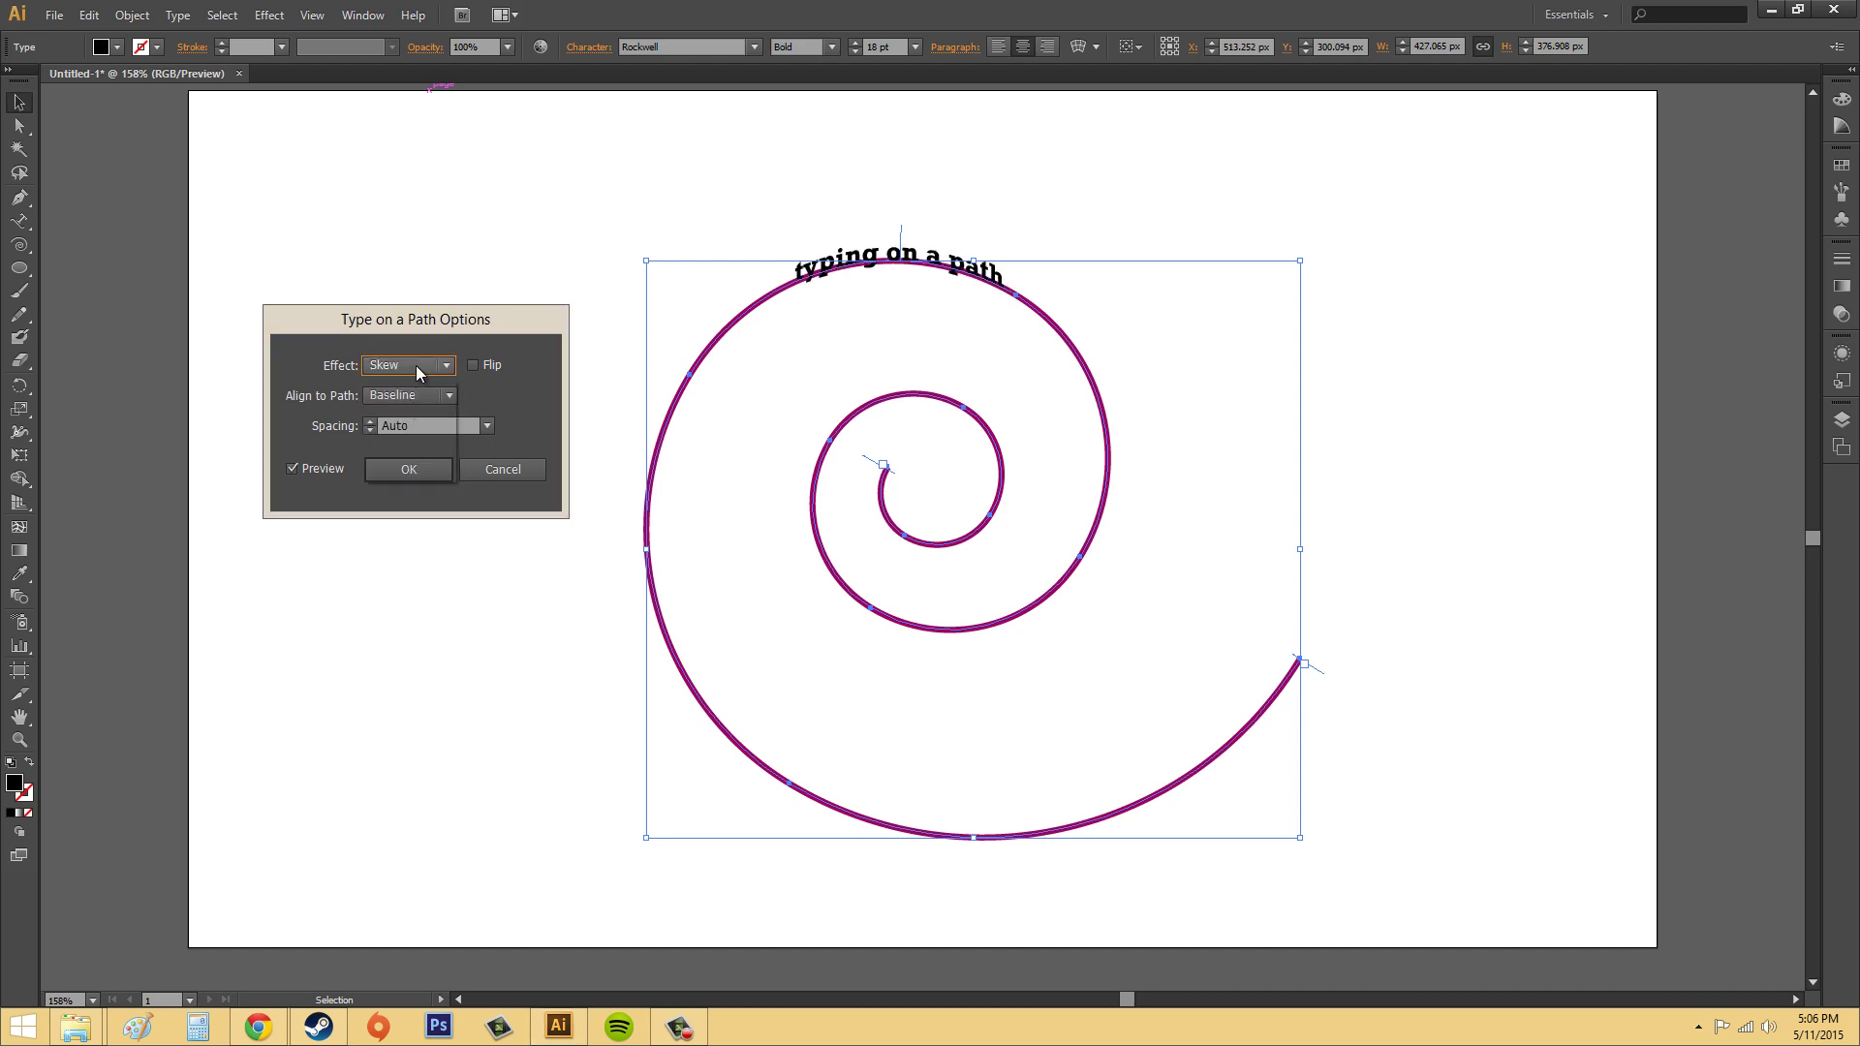
click(415, 364)
click(405, 426)
click(418, 364)
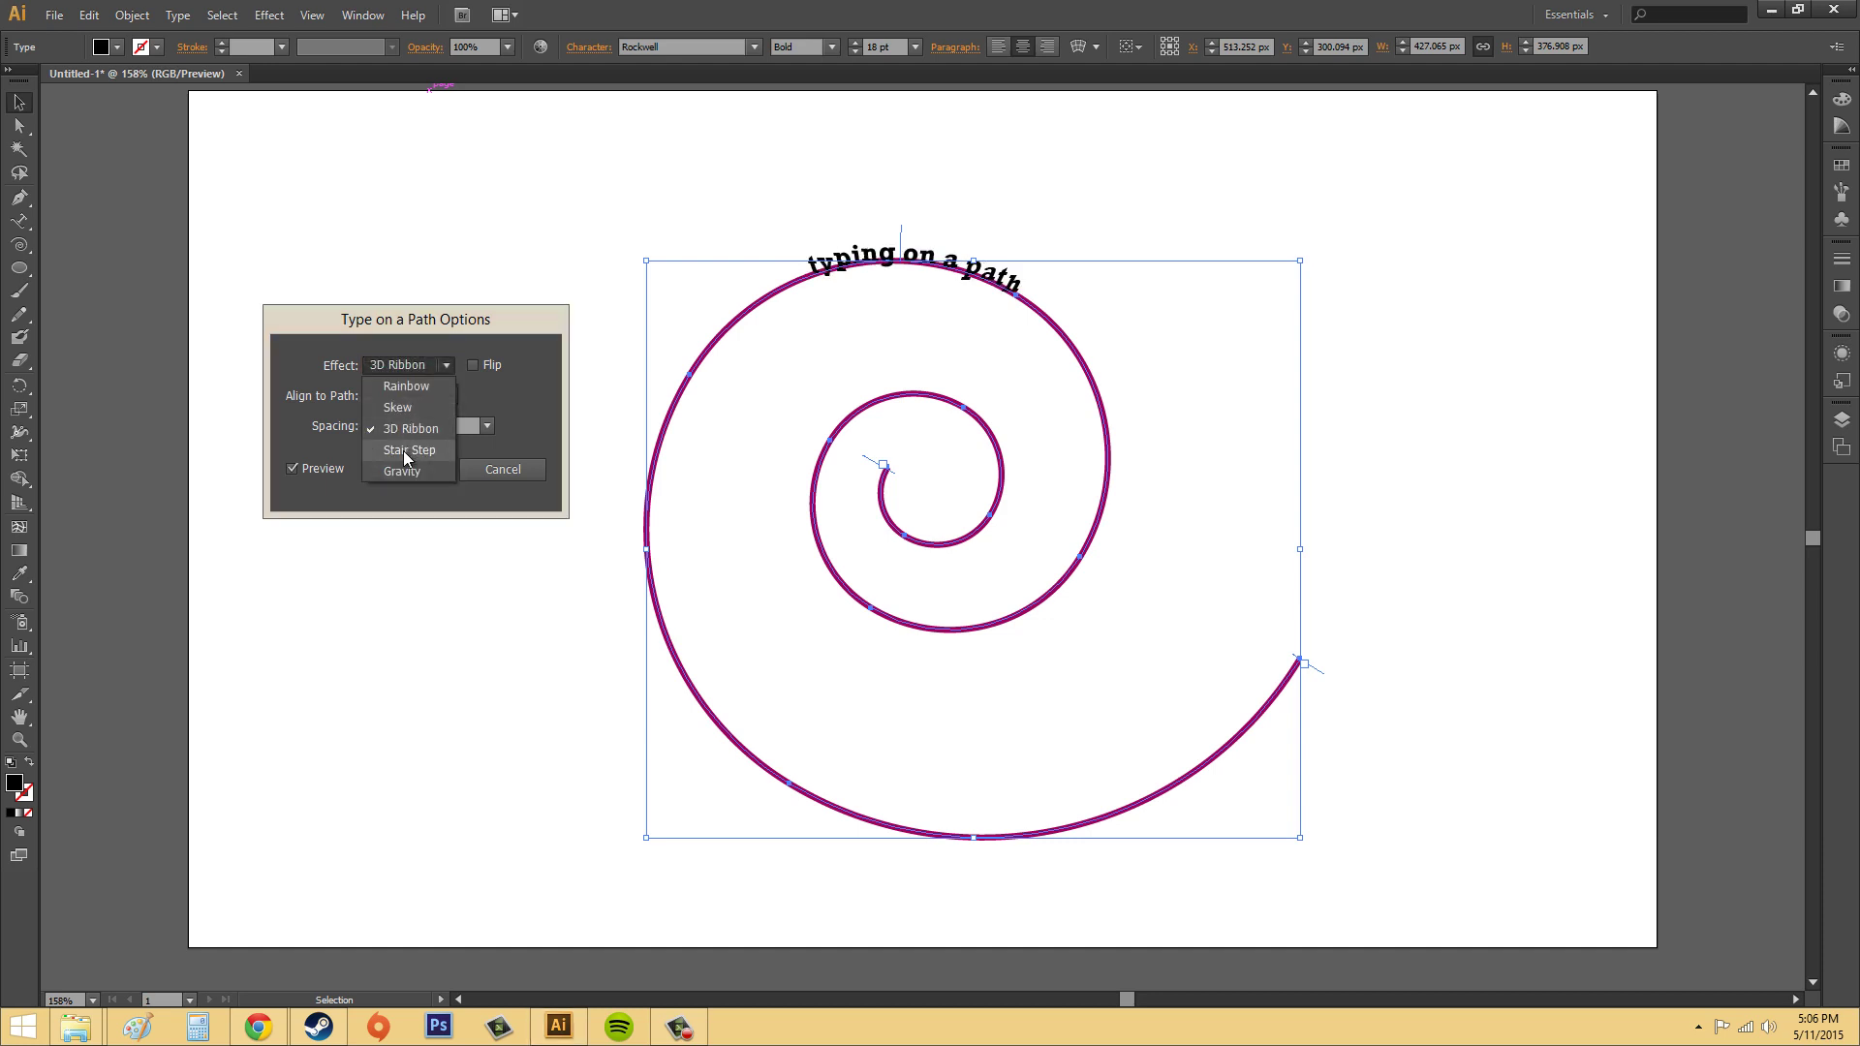
click(403, 463)
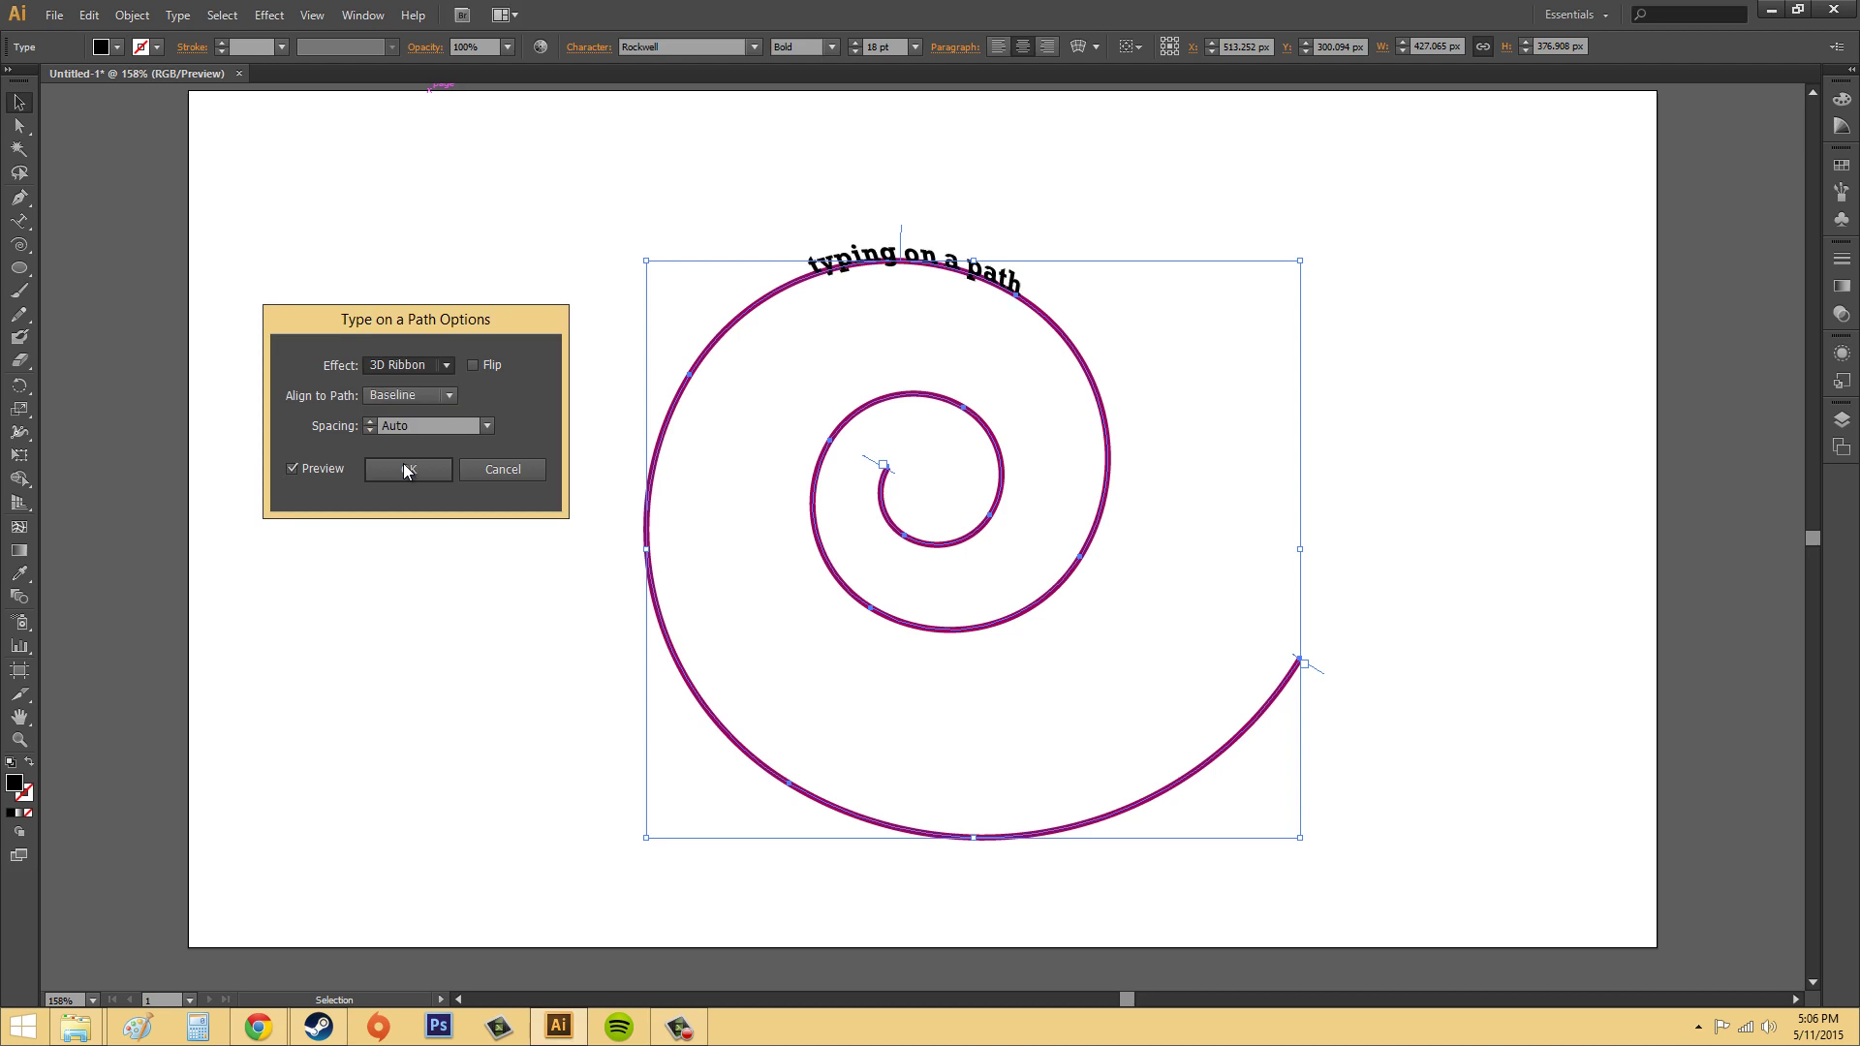
click(415, 364)
click(410, 384)
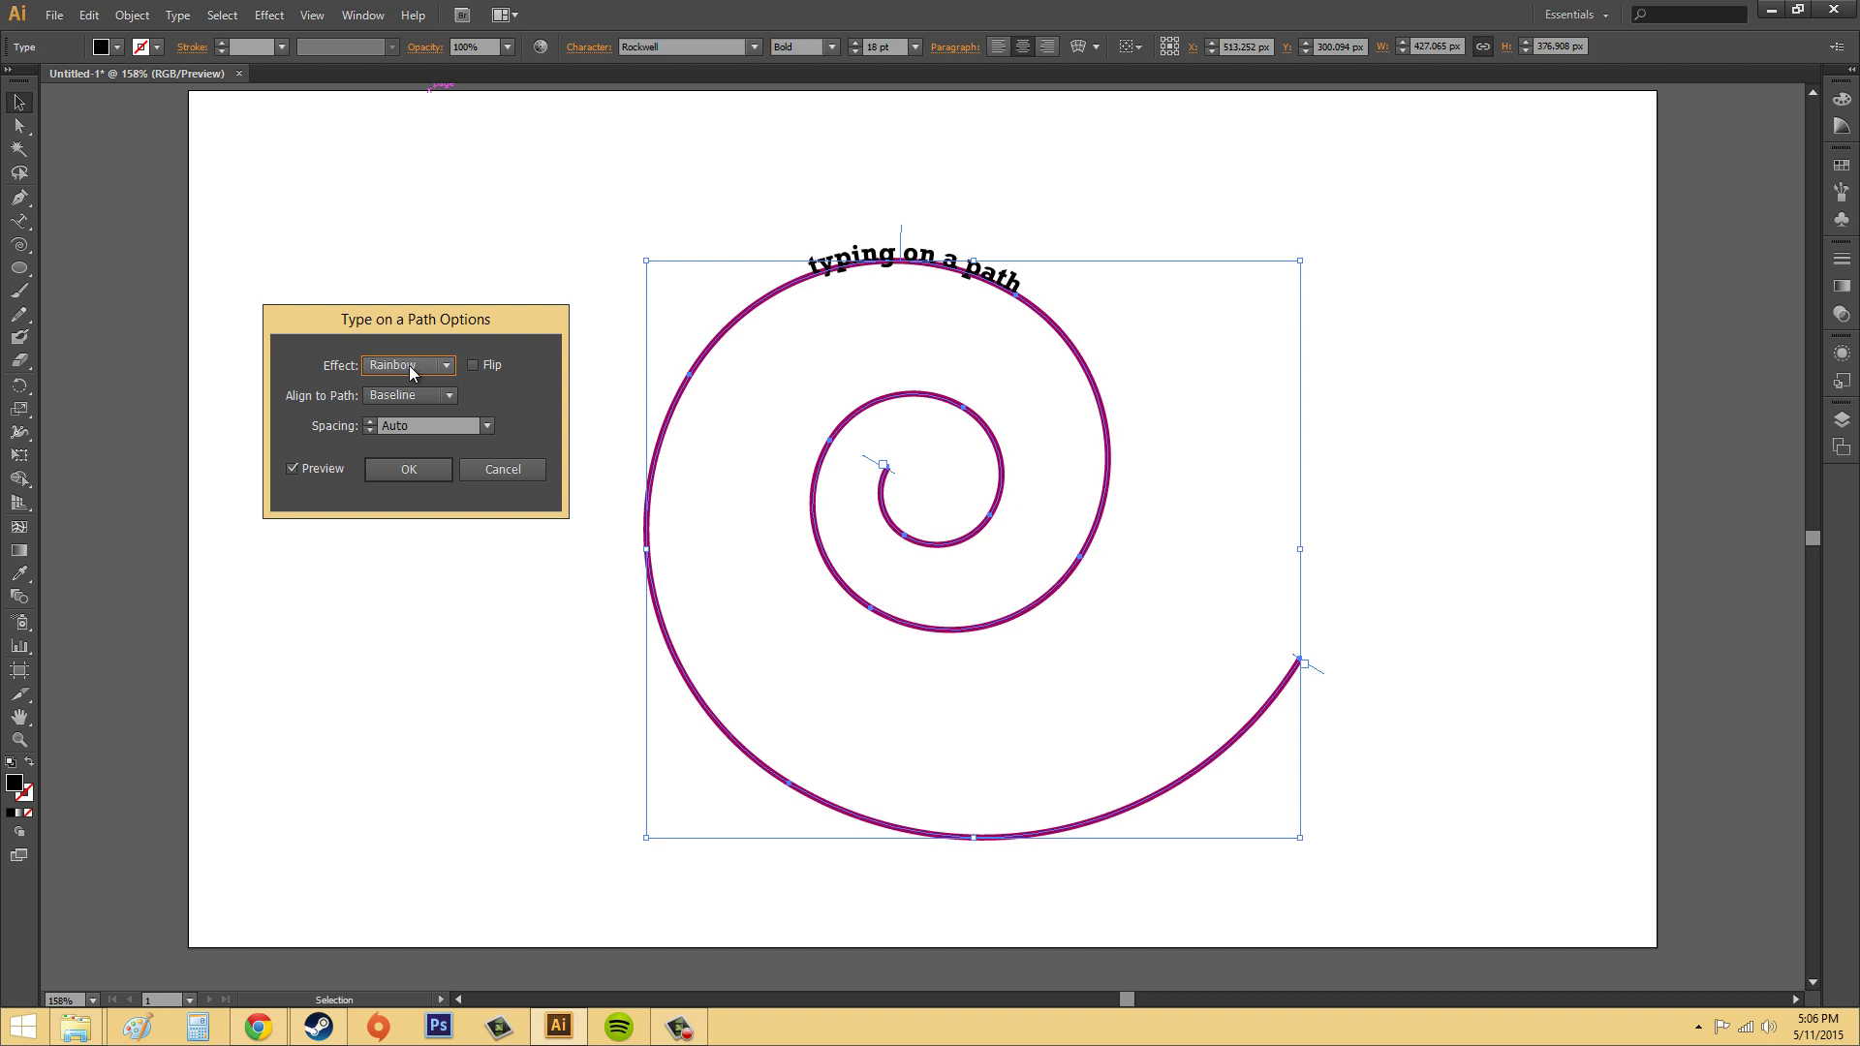
click(409, 365)
click(411, 369)
Toggle Flip on and off repeatedly, leaving the text upright and unflipped.
click(473, 364)
click(475, 364)
click(475, 364)
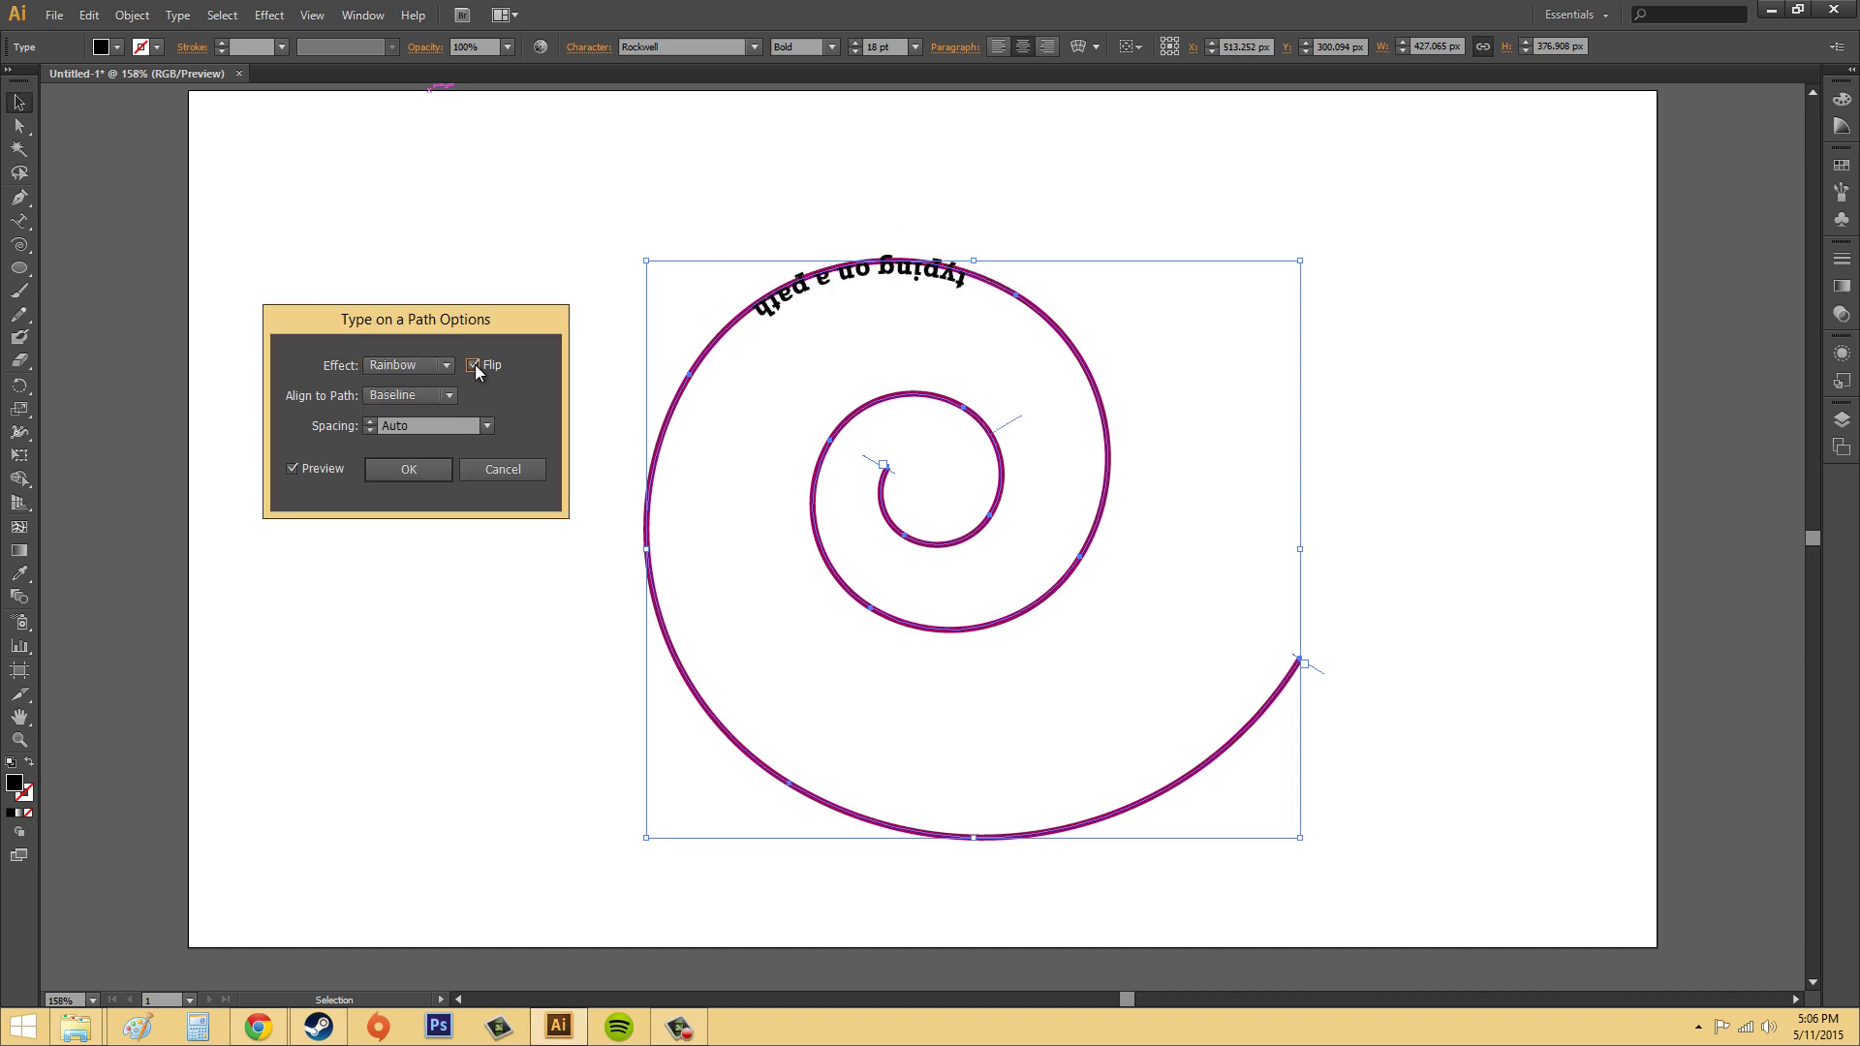
click(475, 364)
click(474, 366)
click(475, 364)
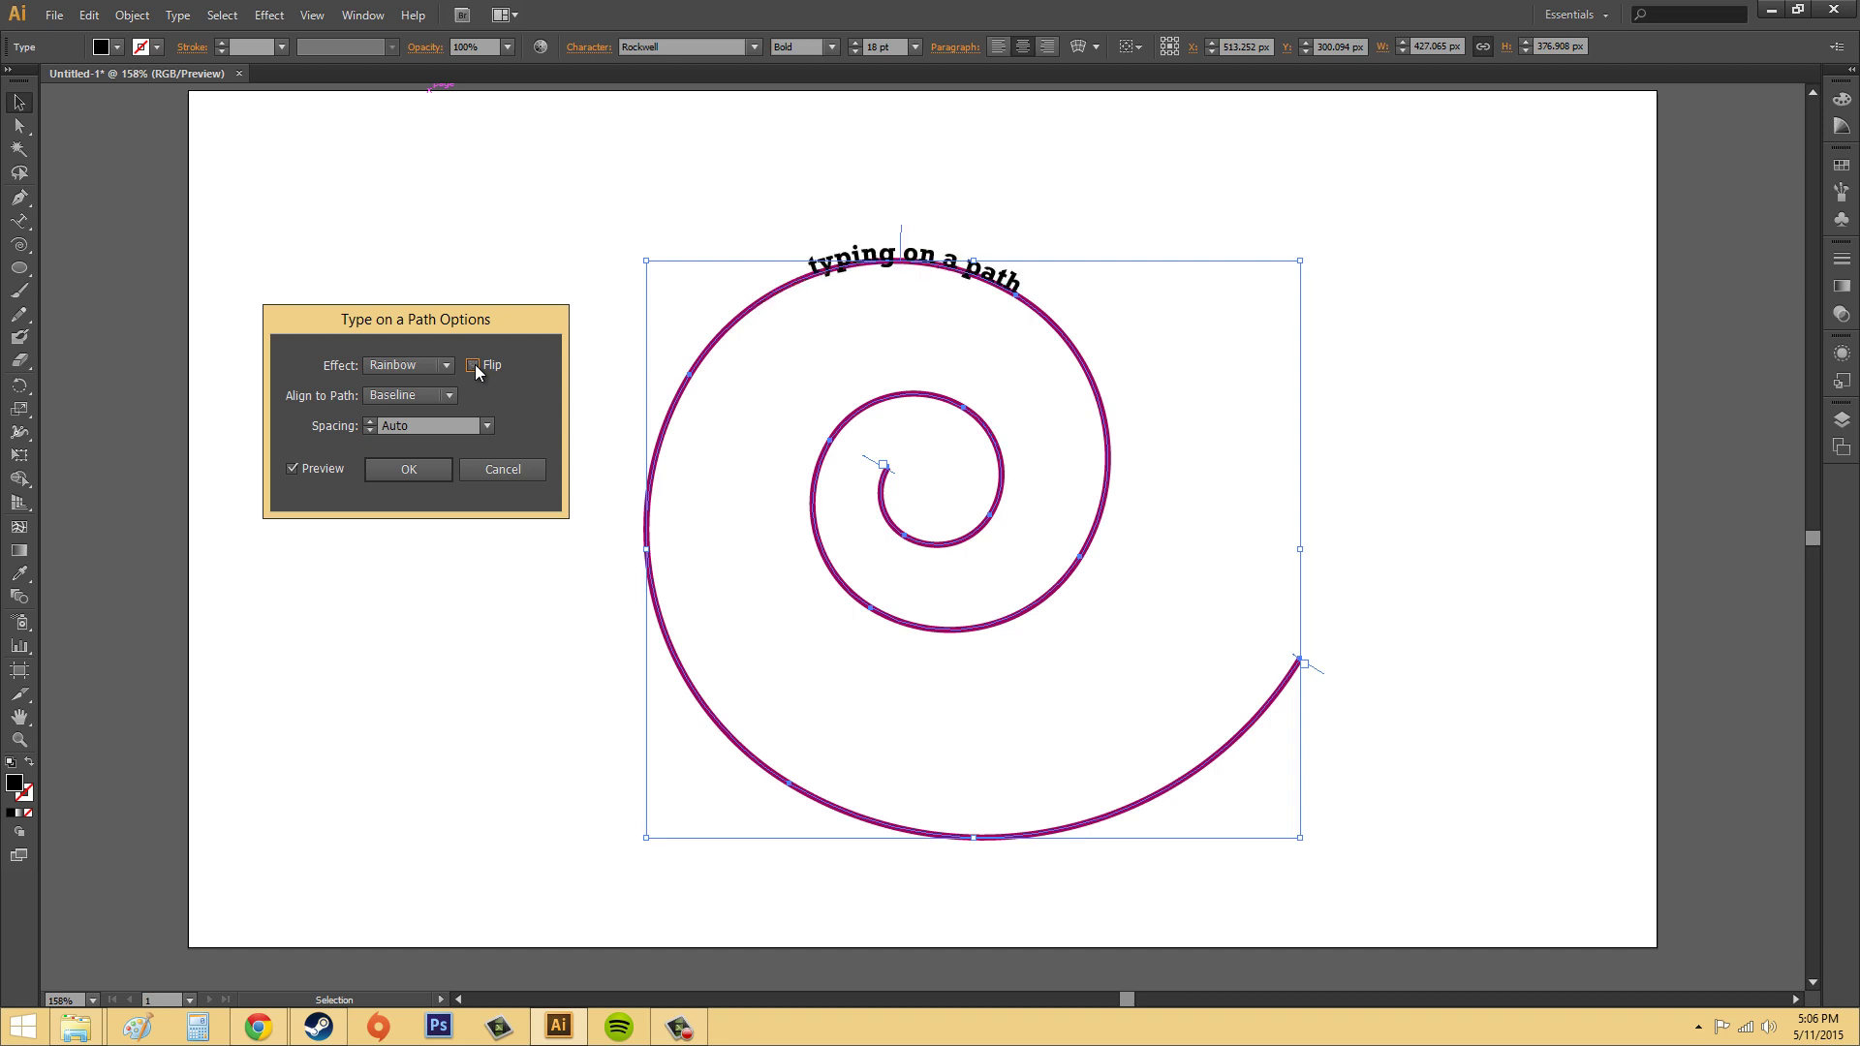
click(475, 364)
click(475, 365)
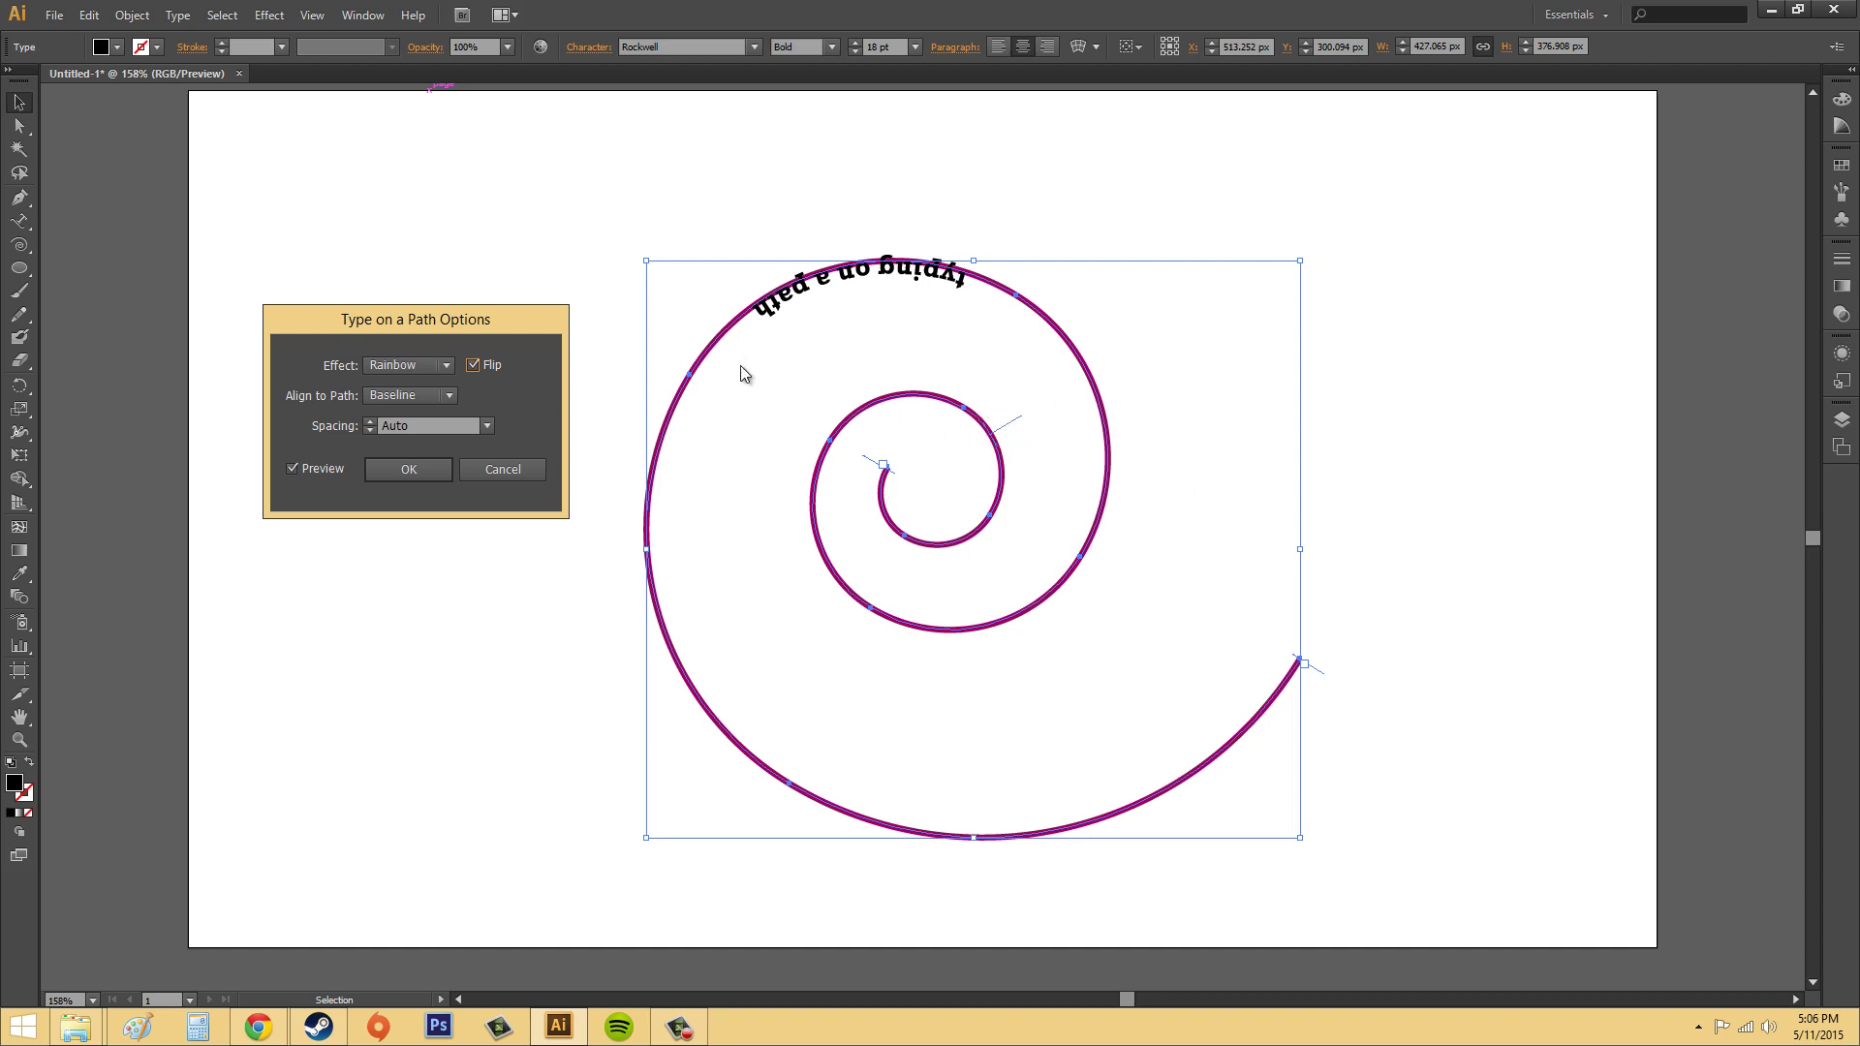
click(468, 364)
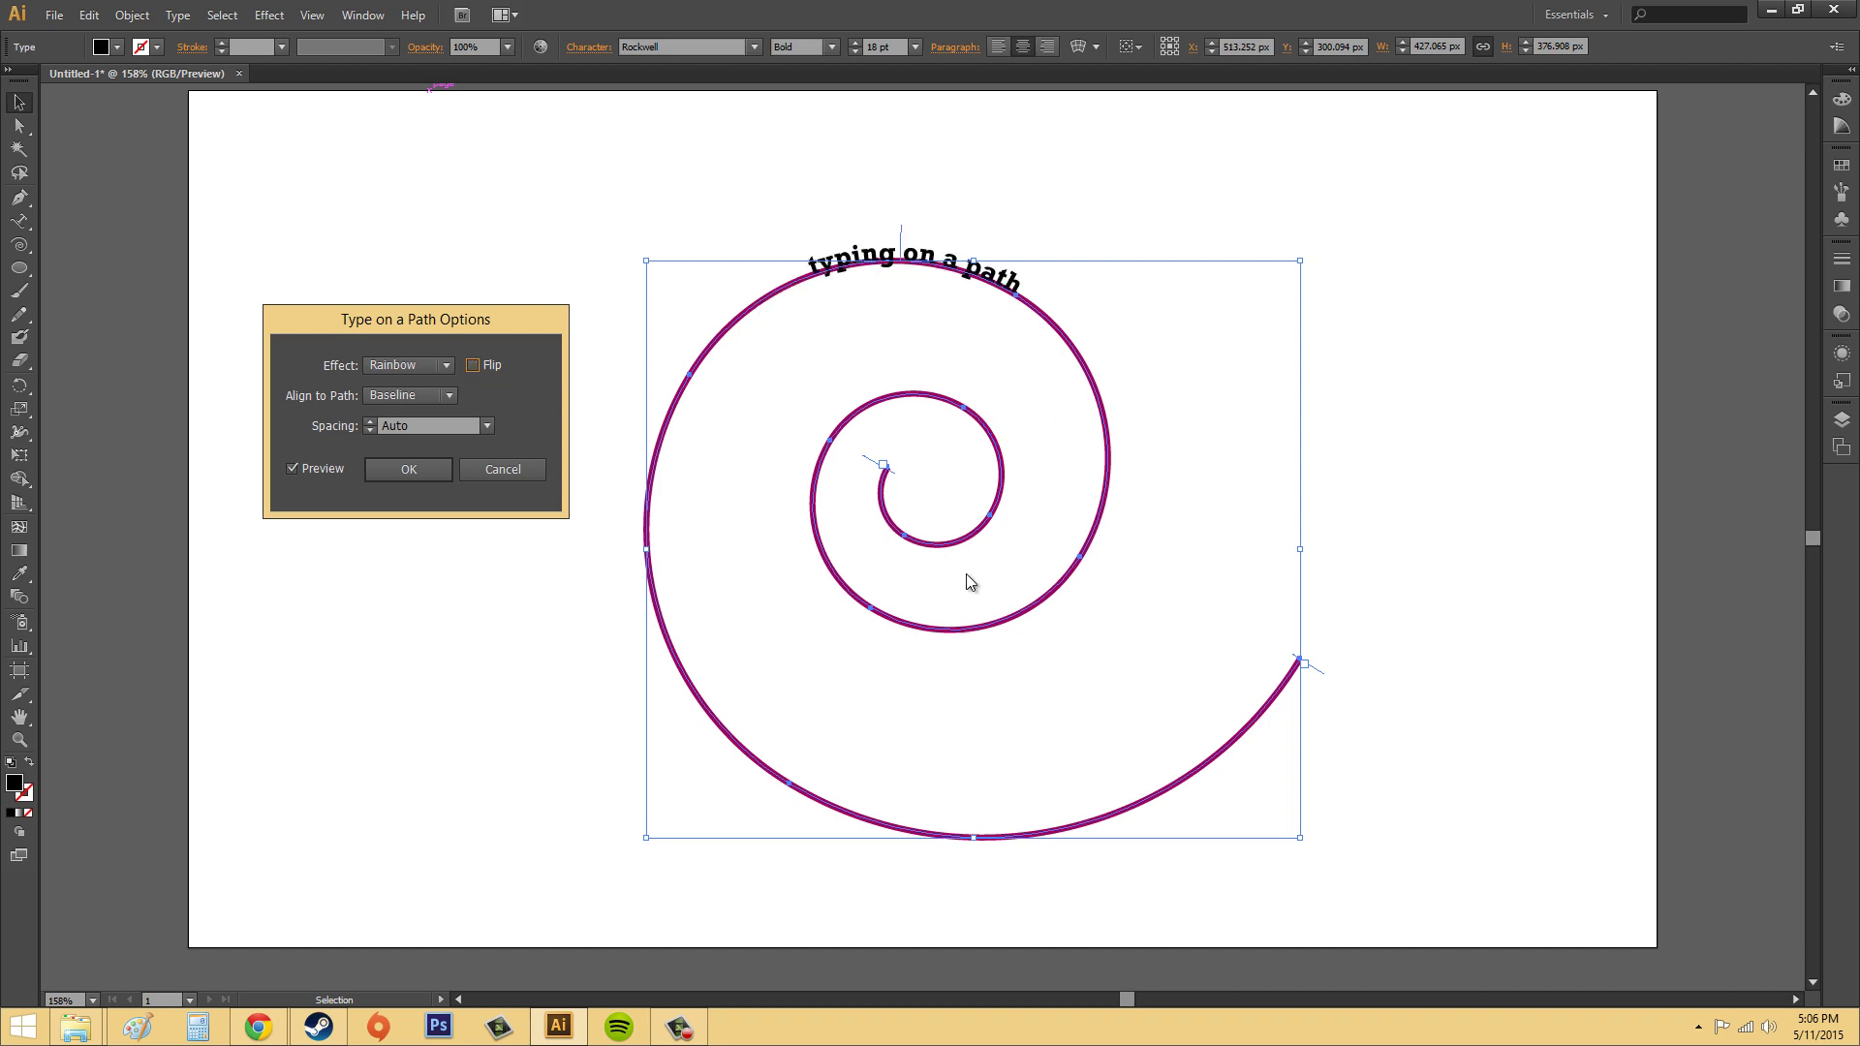
Preview Align to Path options Baseline, Ascender, Descender and Center.
click(411, 395)
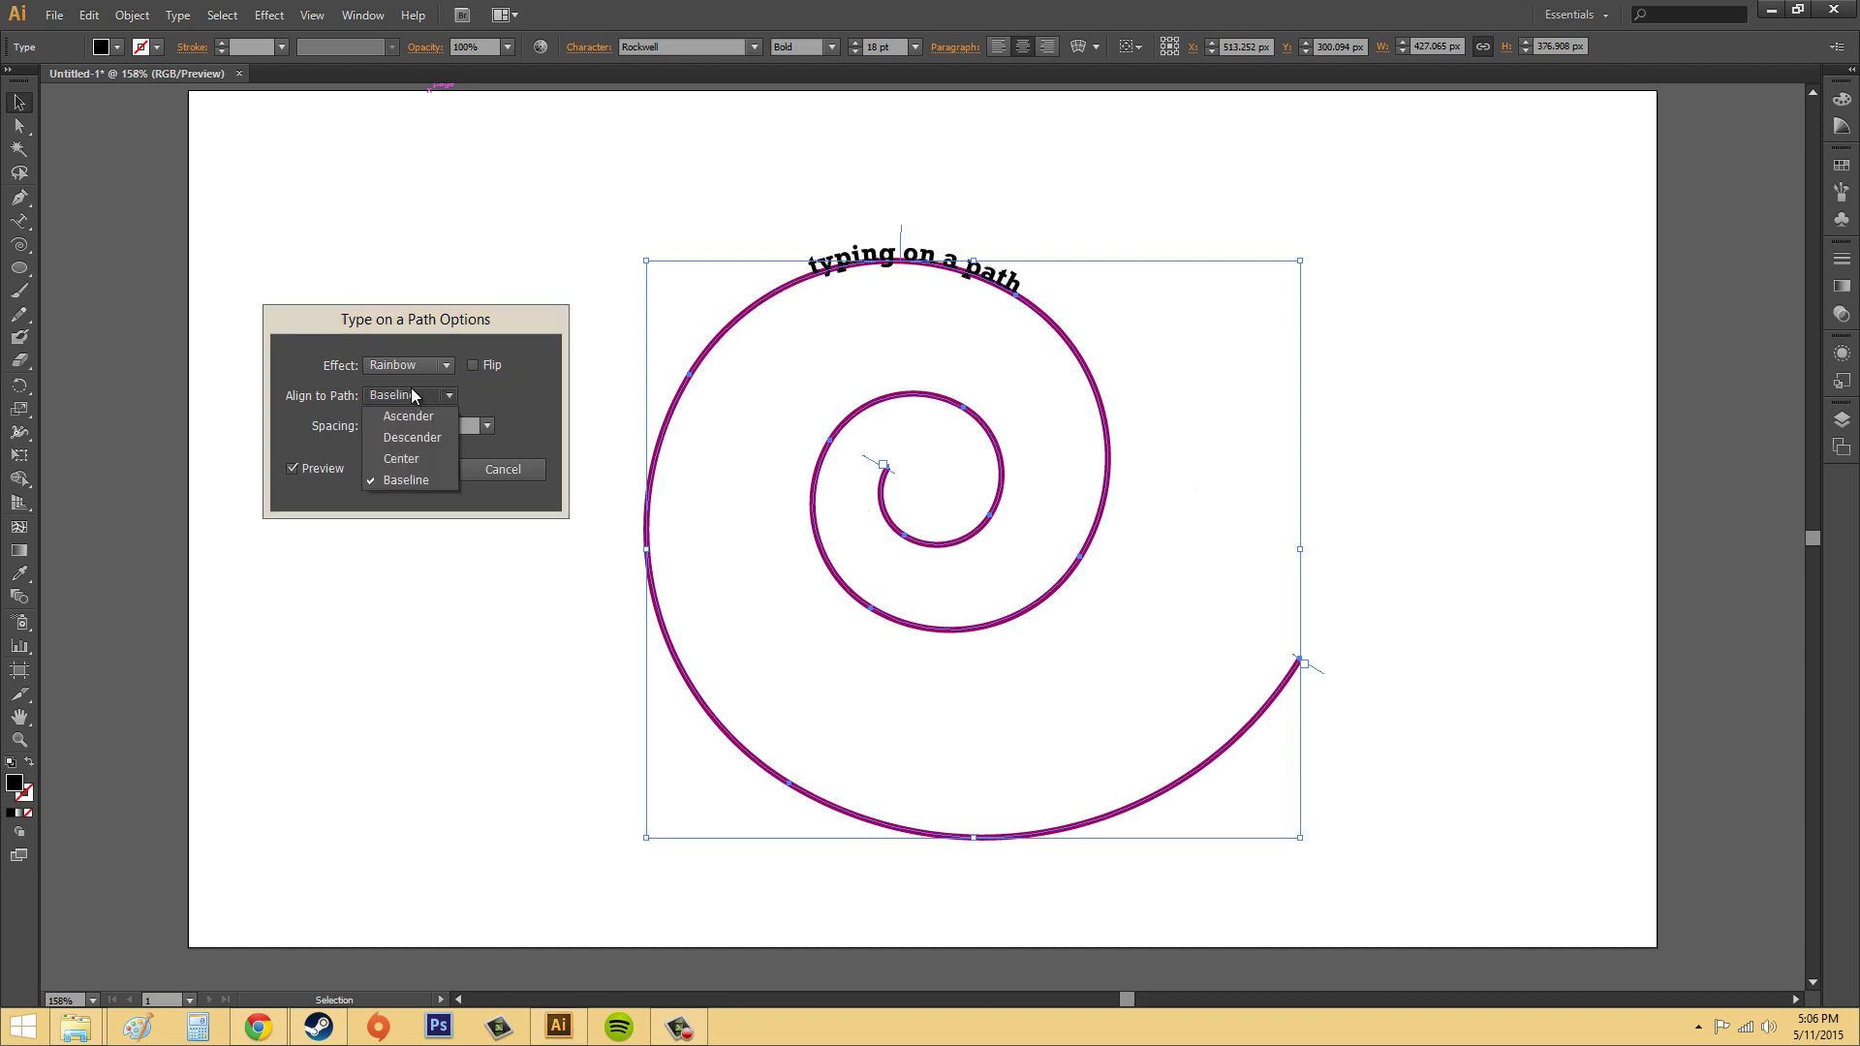
click(403, 395)
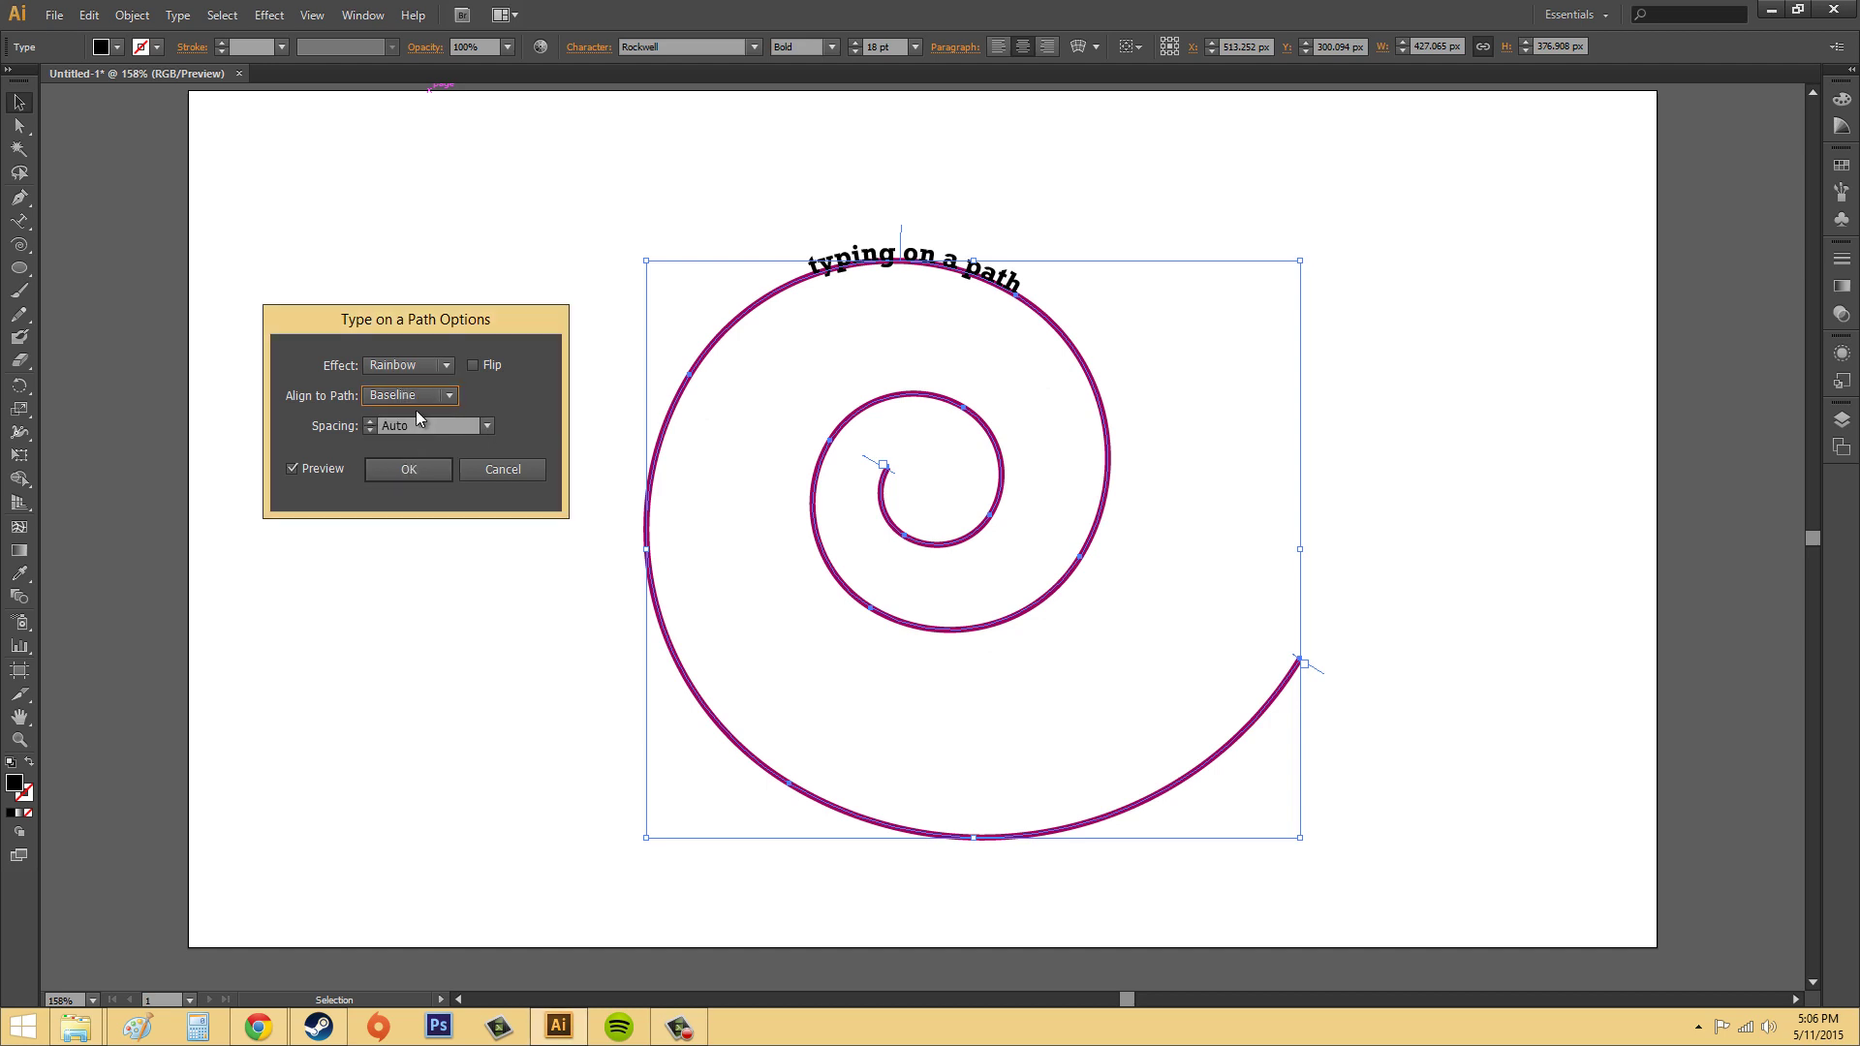
click(416, 397)
click(420, 409)
click(408, 394)
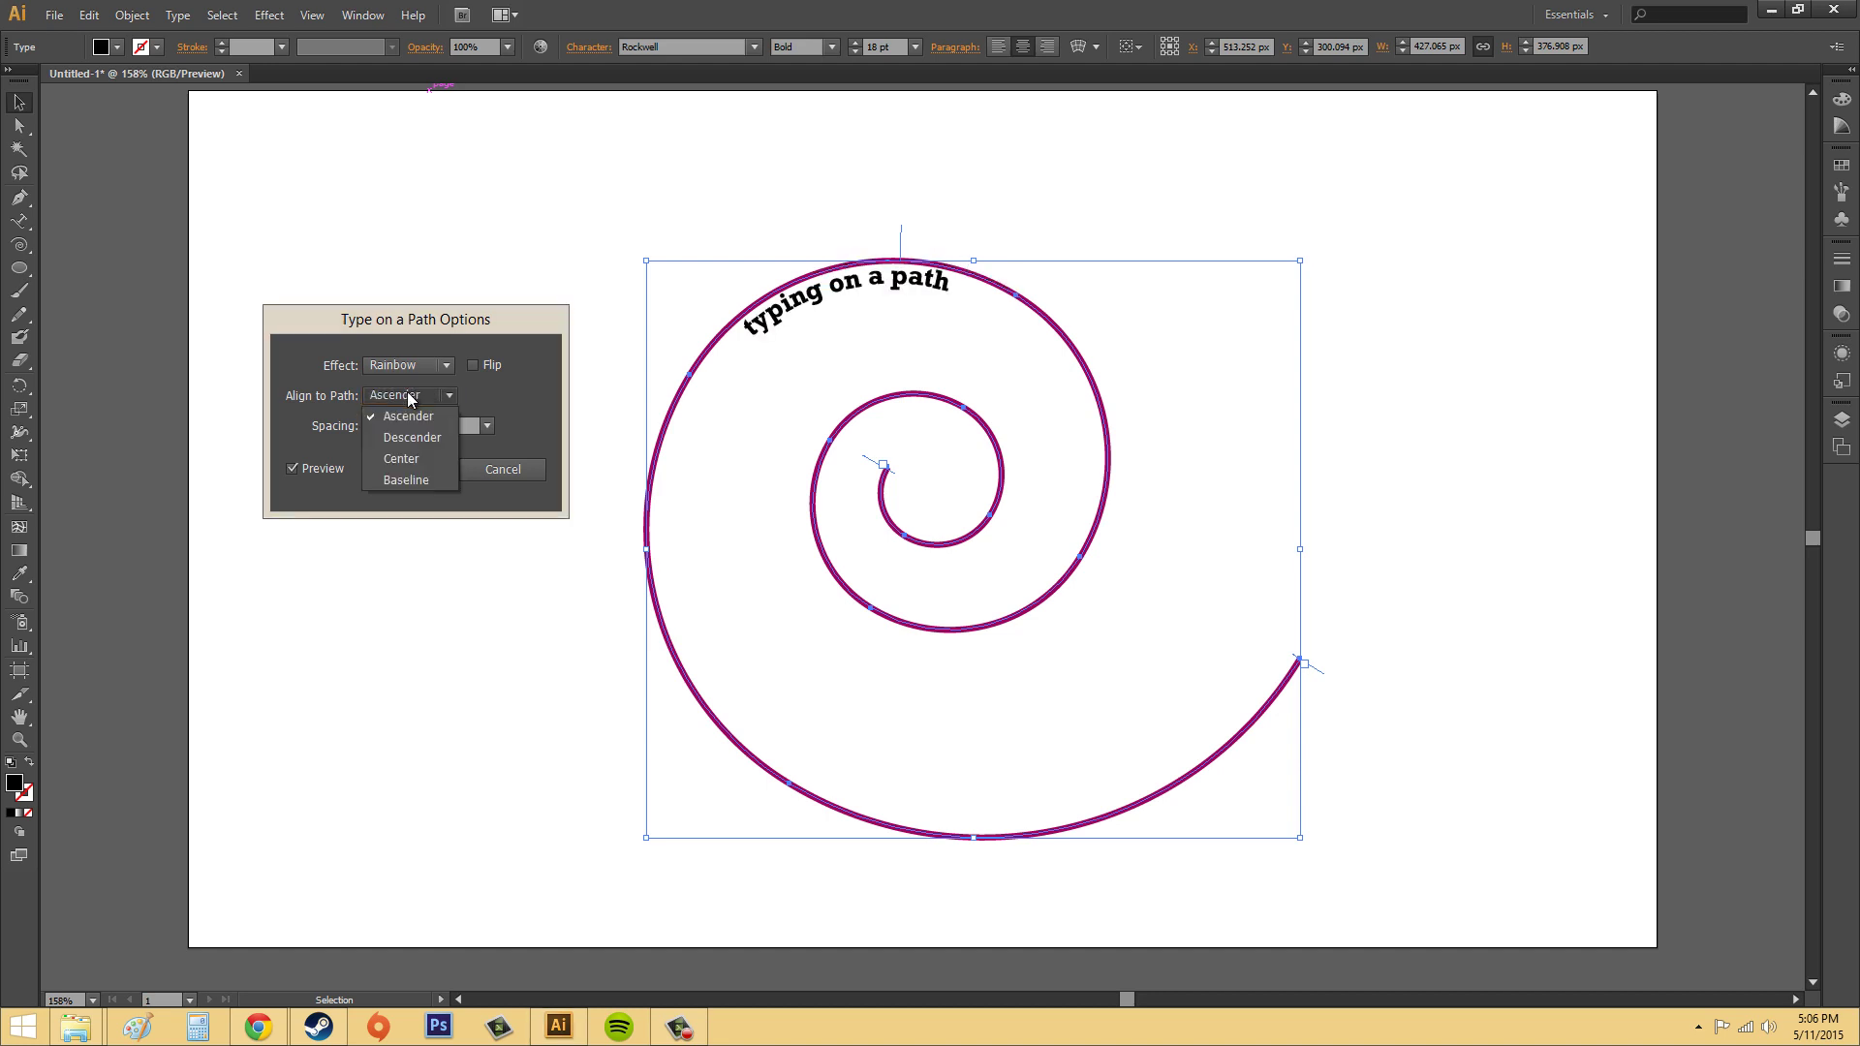
click(417, 436)
click(421, 399)
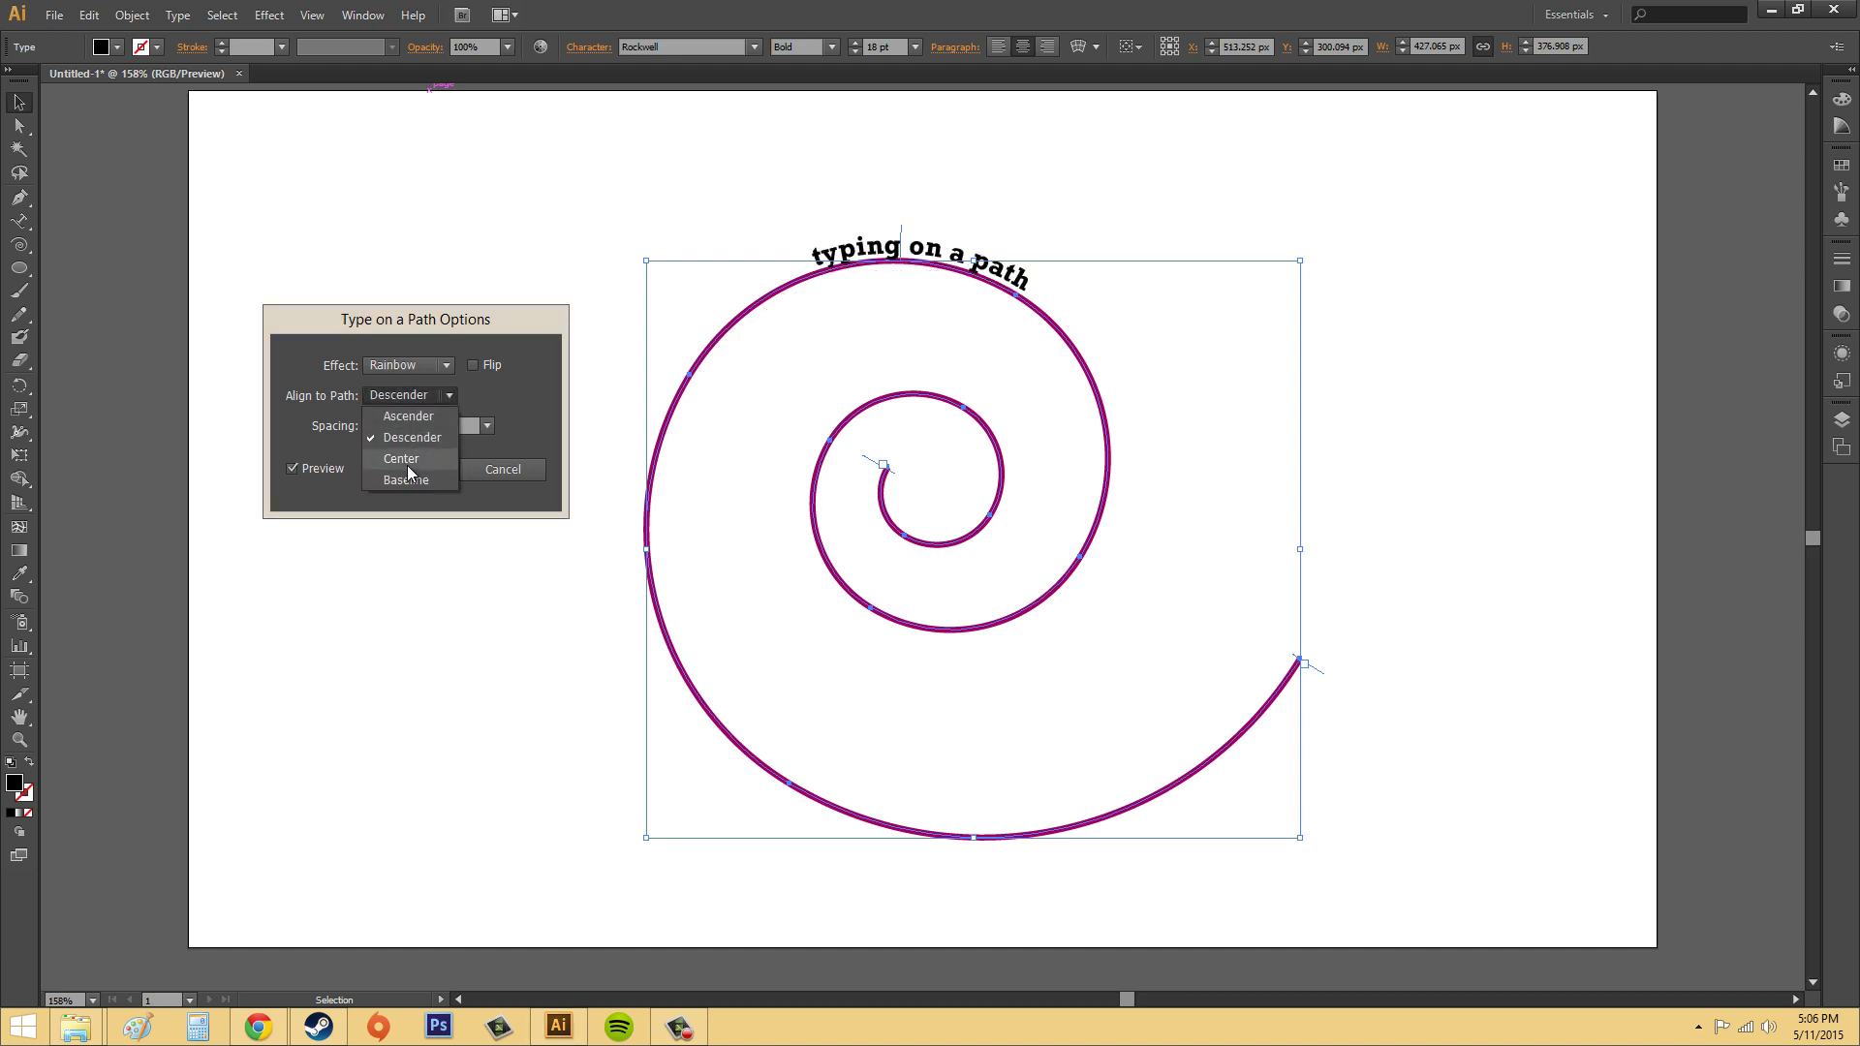
click(407, 458)
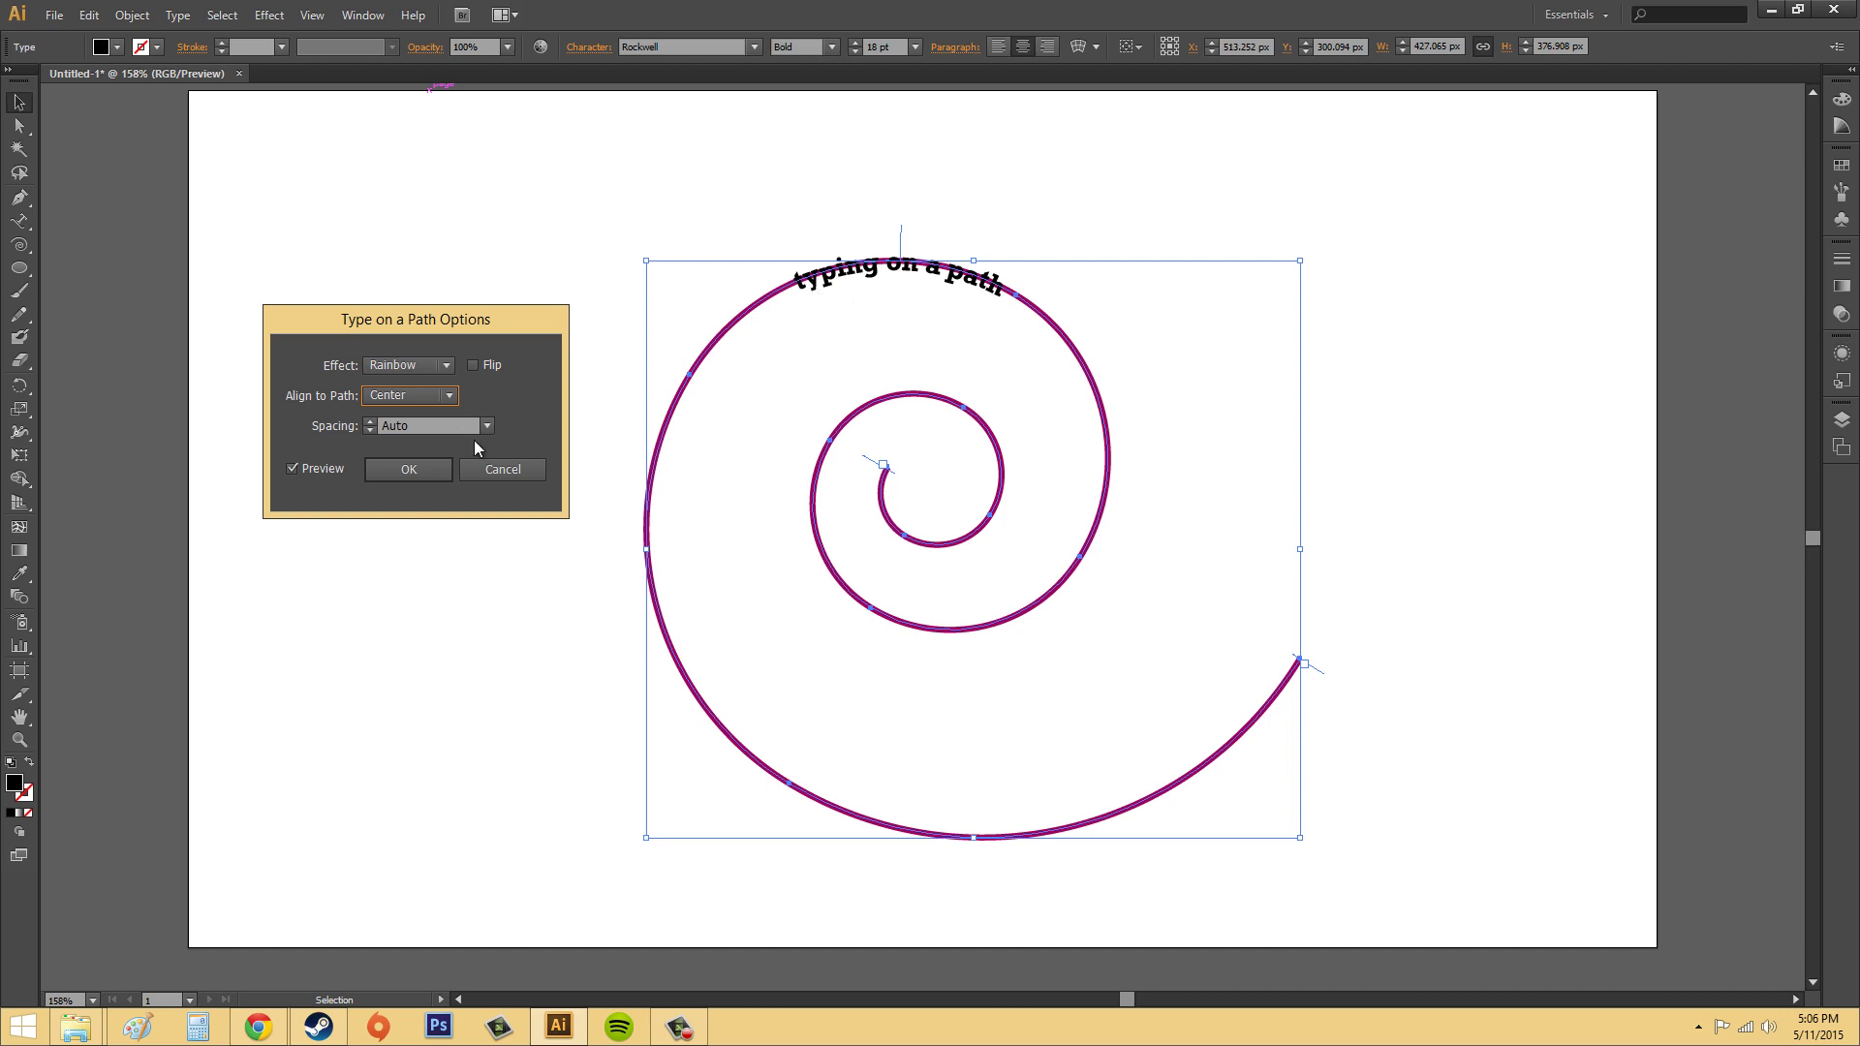
Cycle back through Baseline and Ascender, then set Align to Path to Descender.
click(438, 397)
click(411, 479)
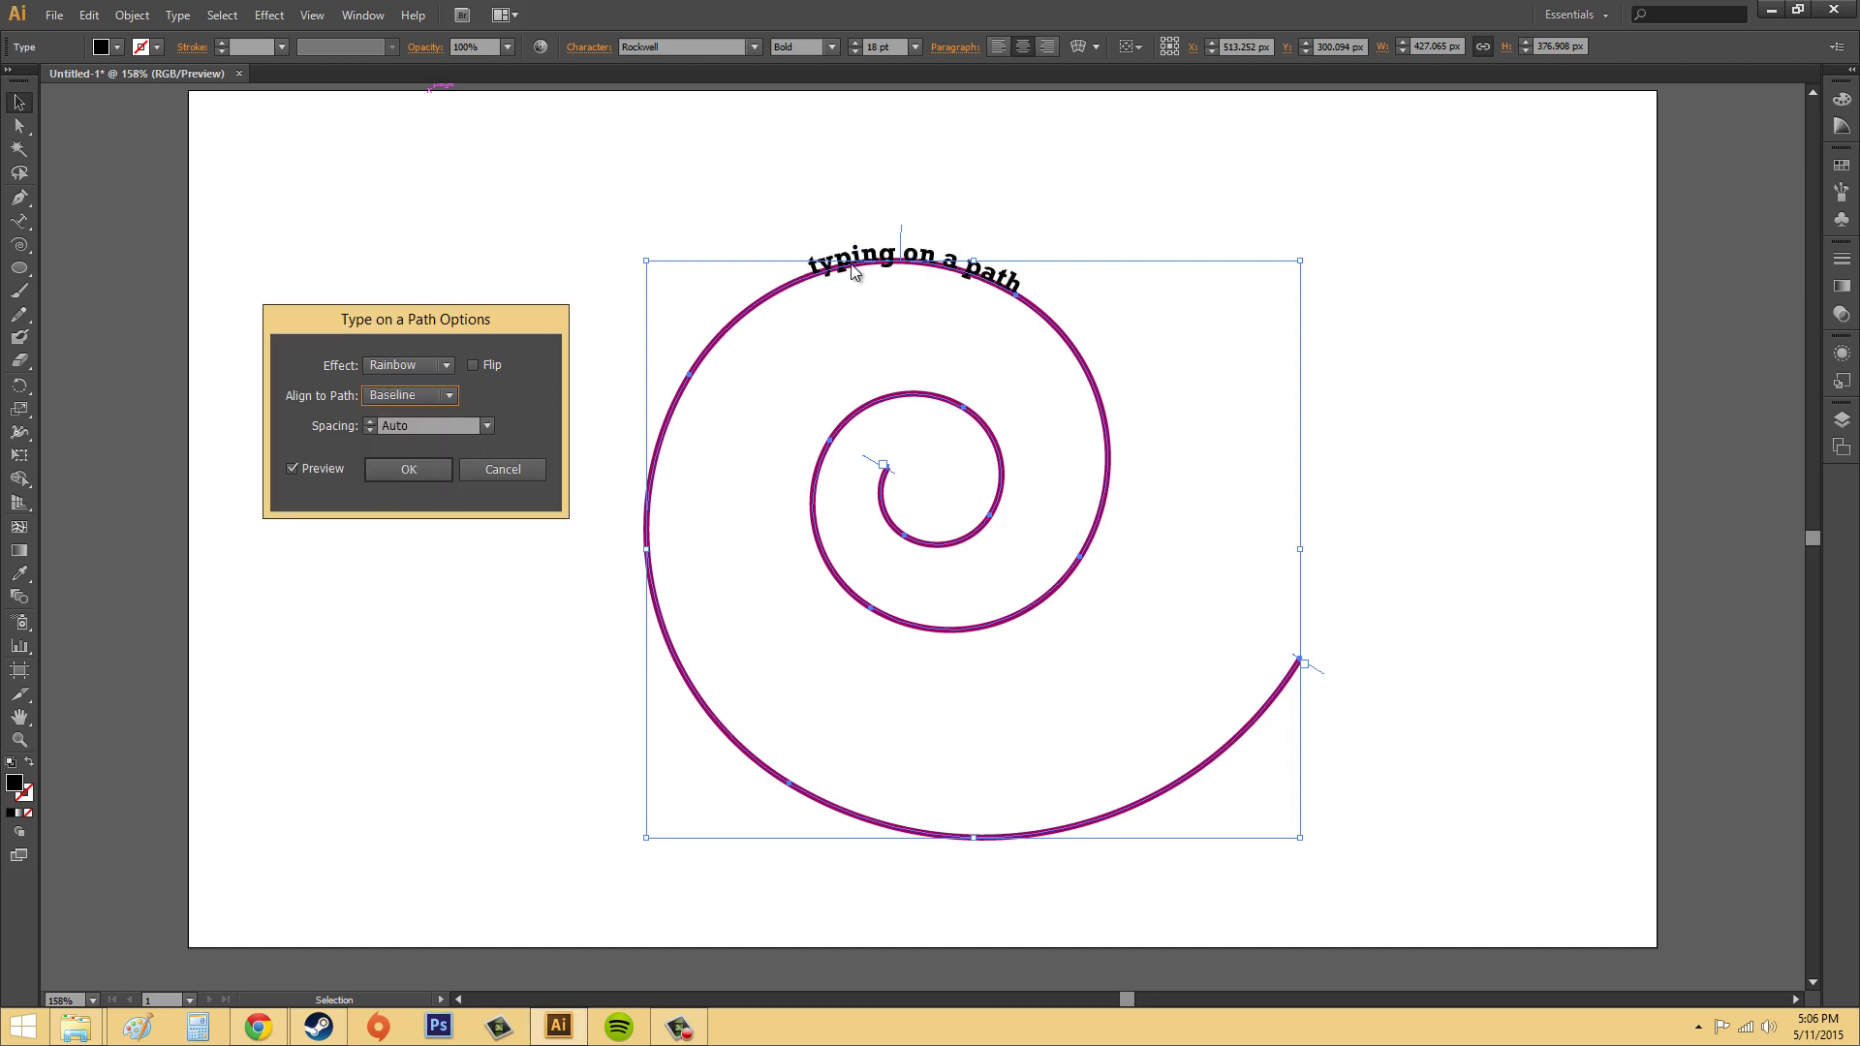
click(422, 396)
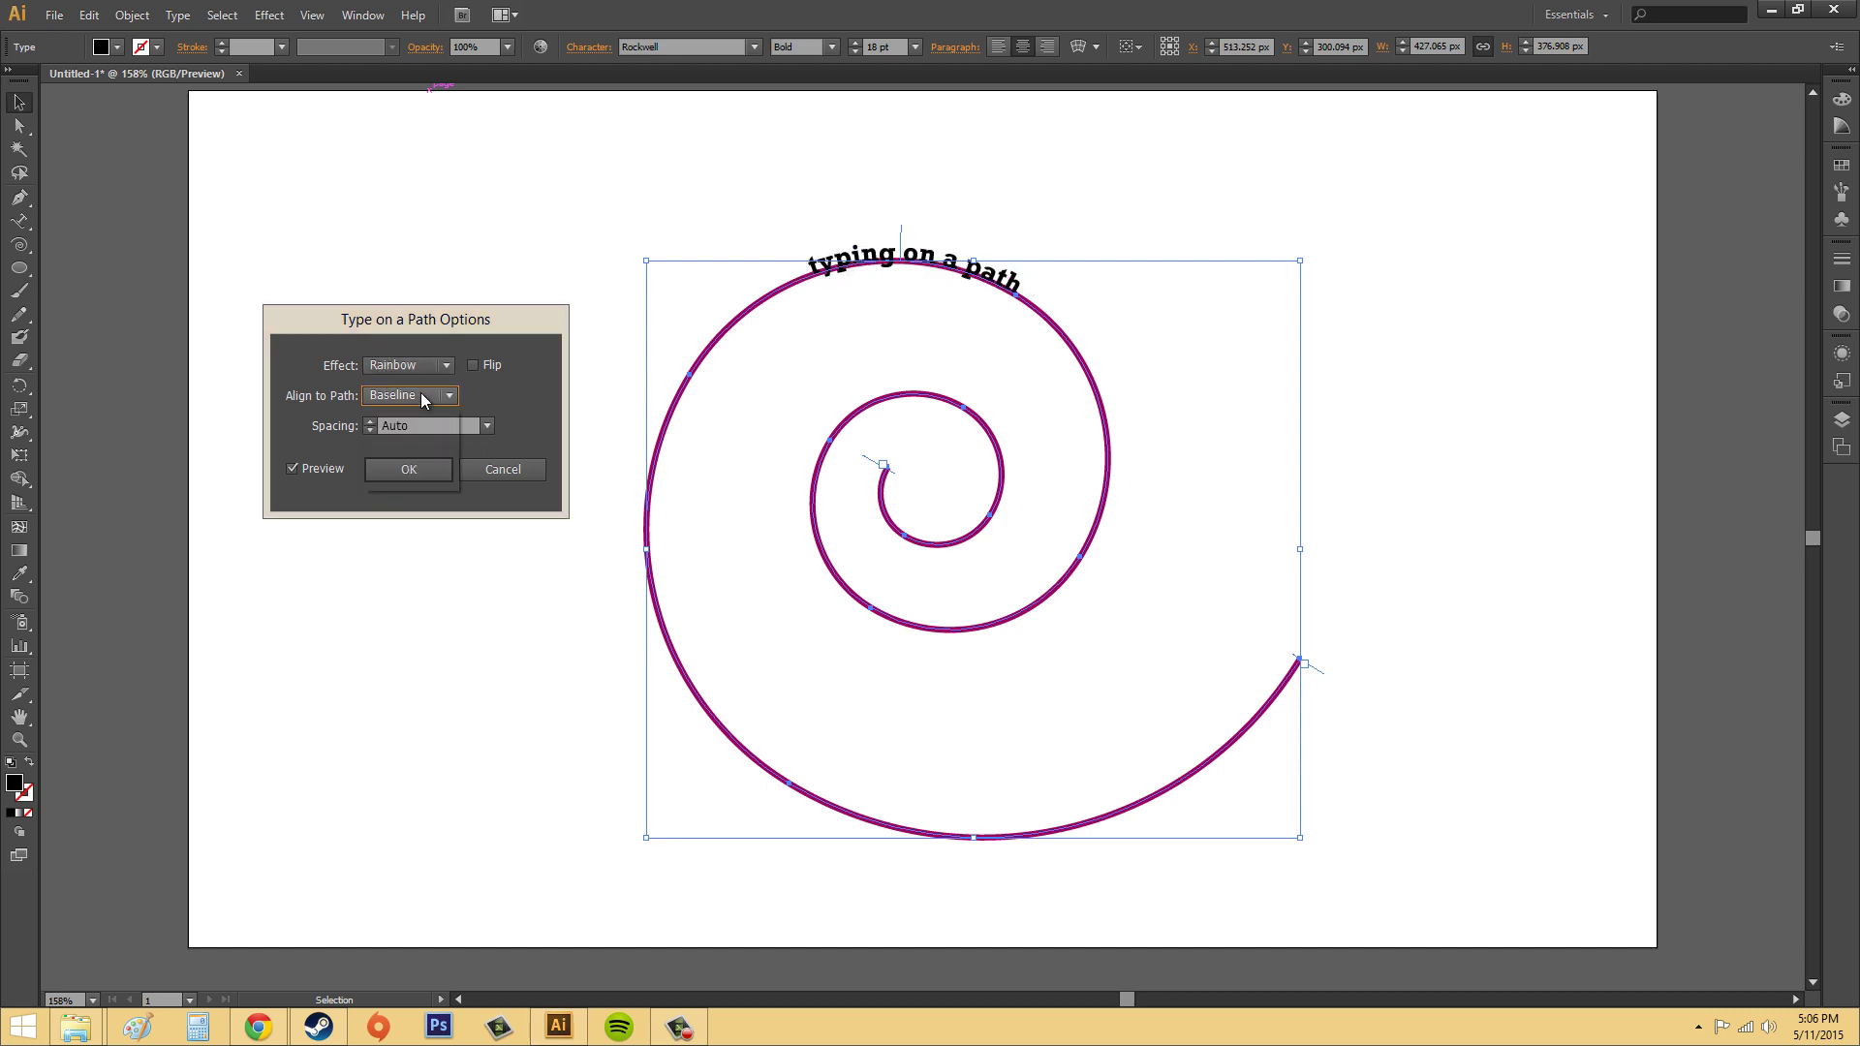
click(414, 415)
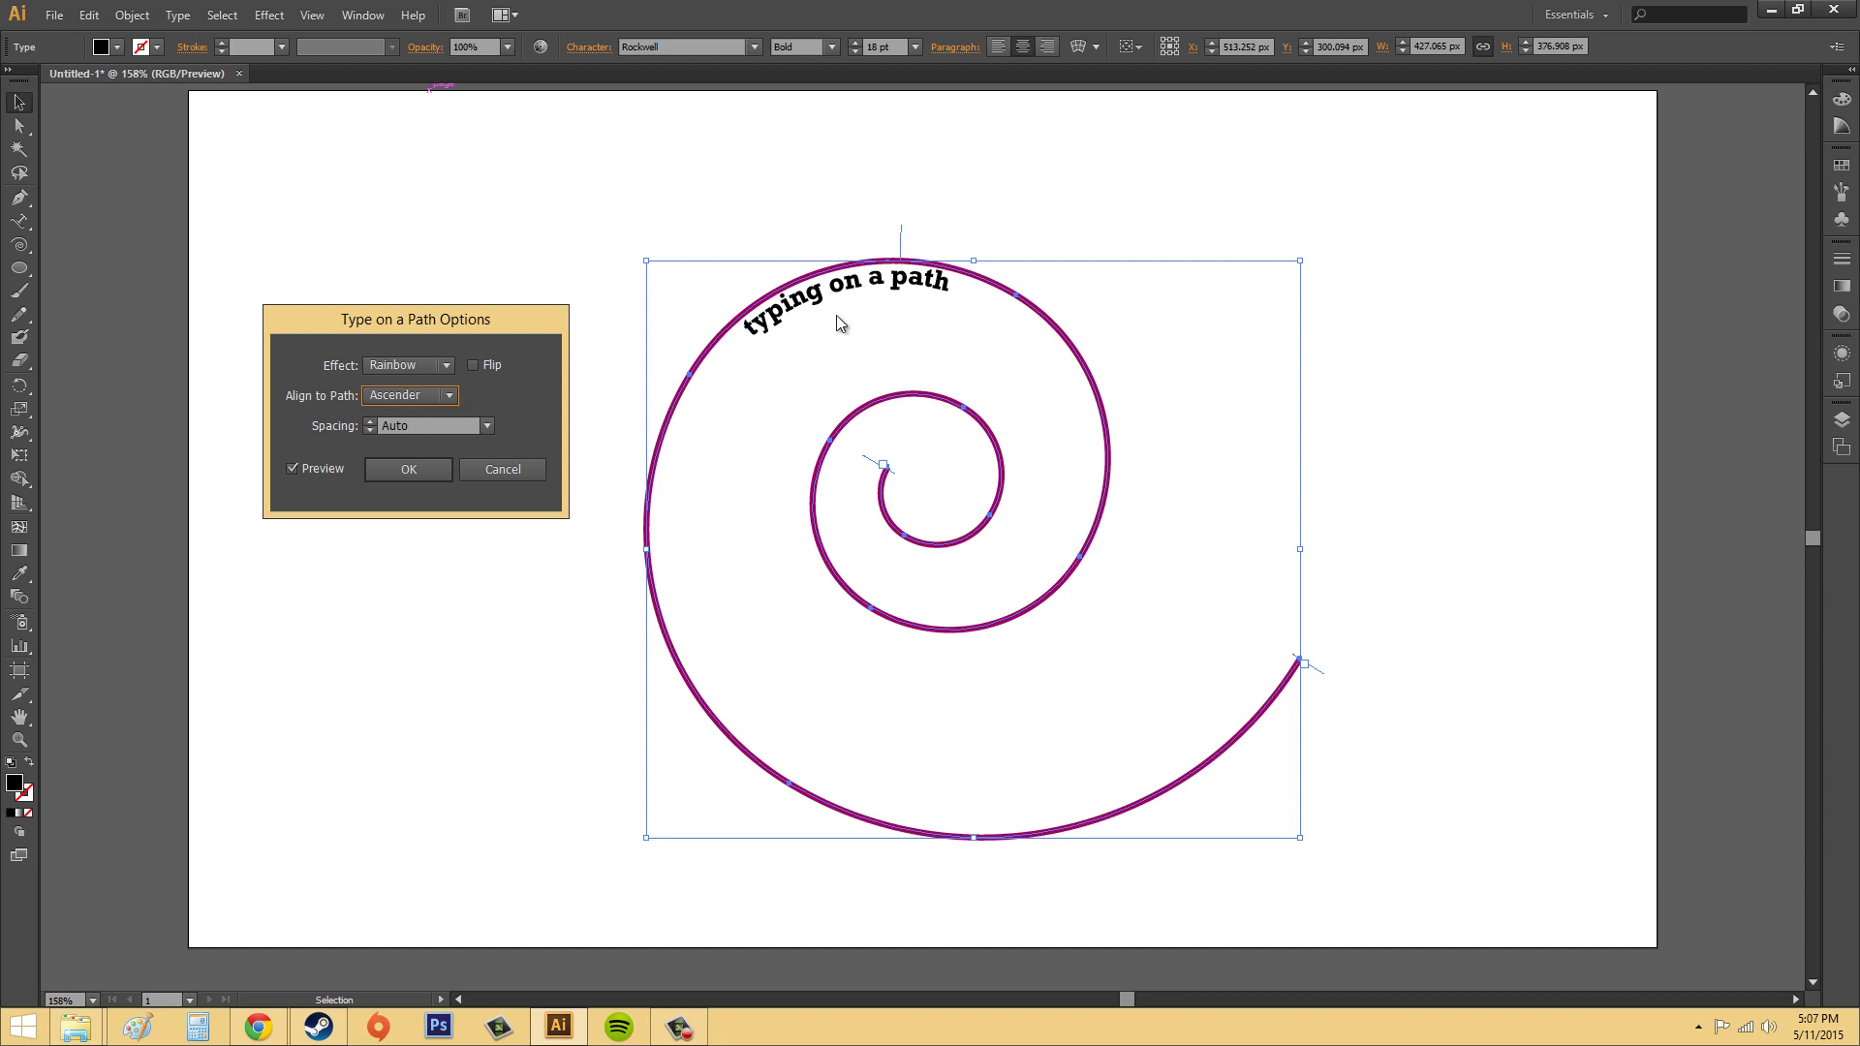
click(436, 397)
click(427, 437)
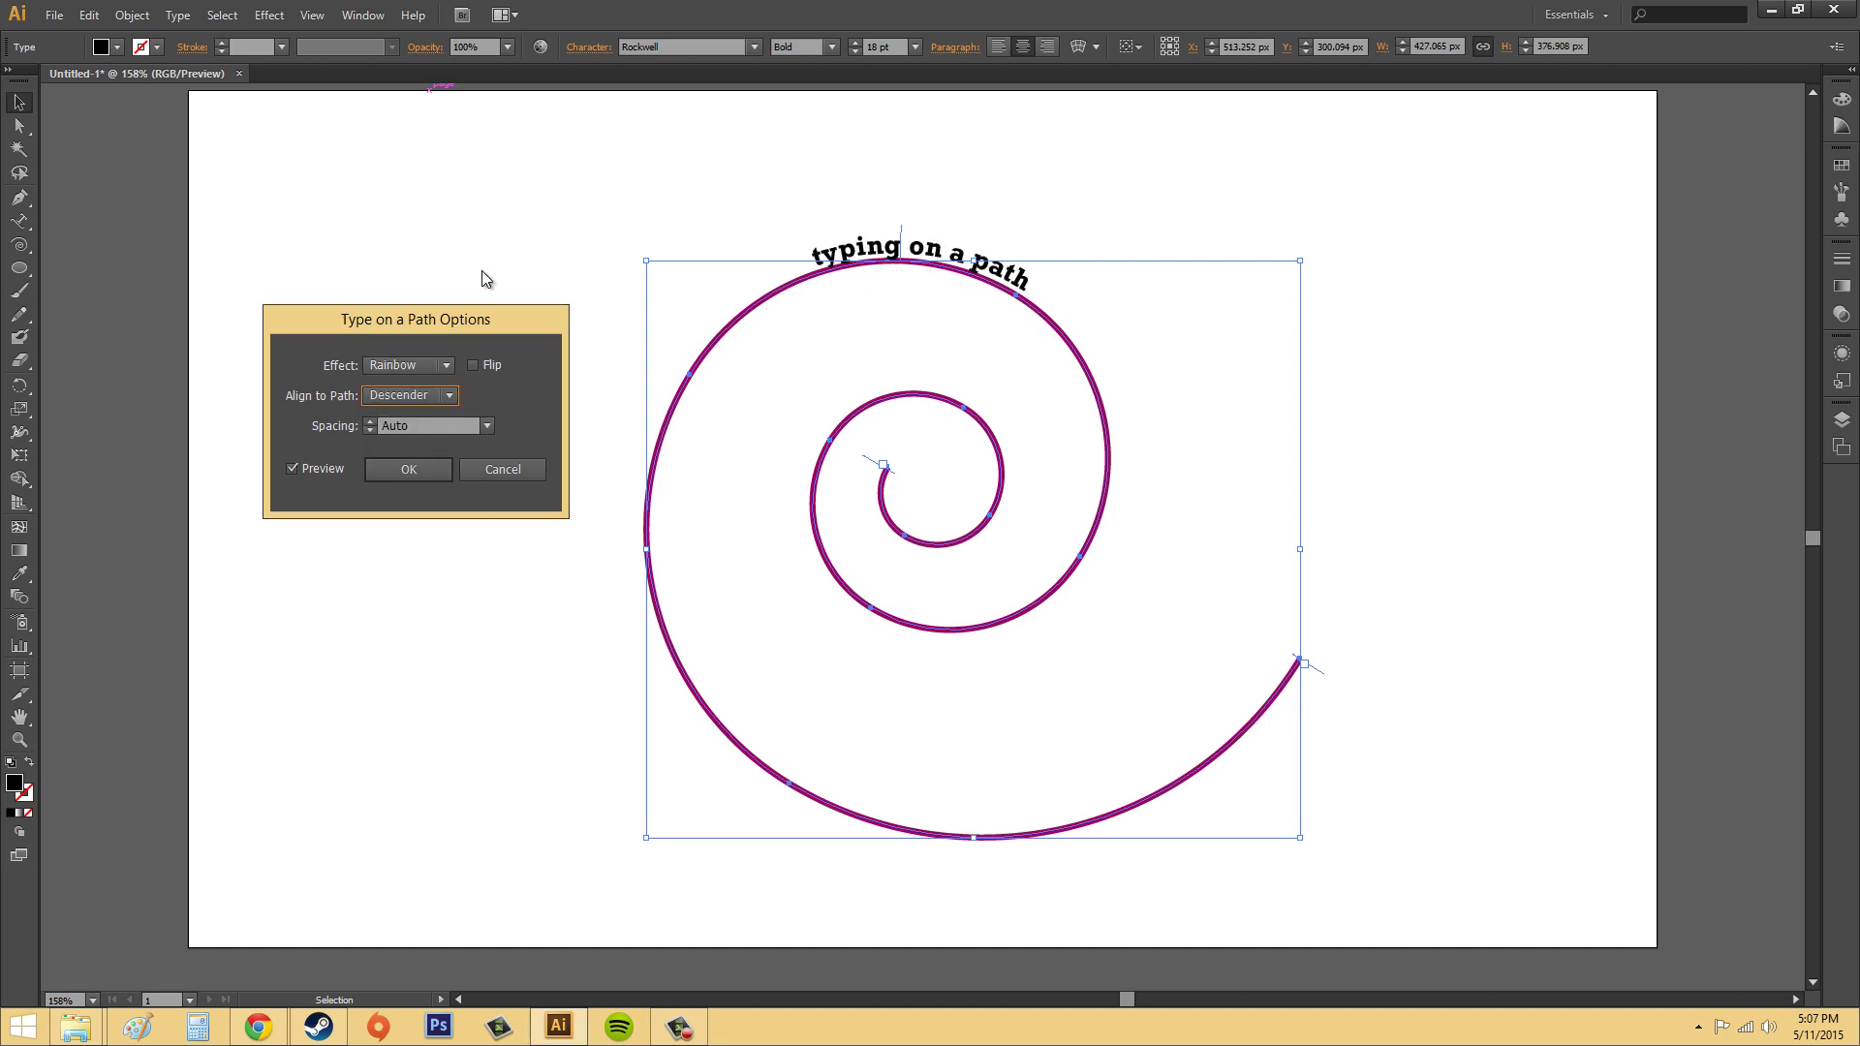
Try letter spacing values of -800, 12 and 36 pt on the path text.
click(368, 430)
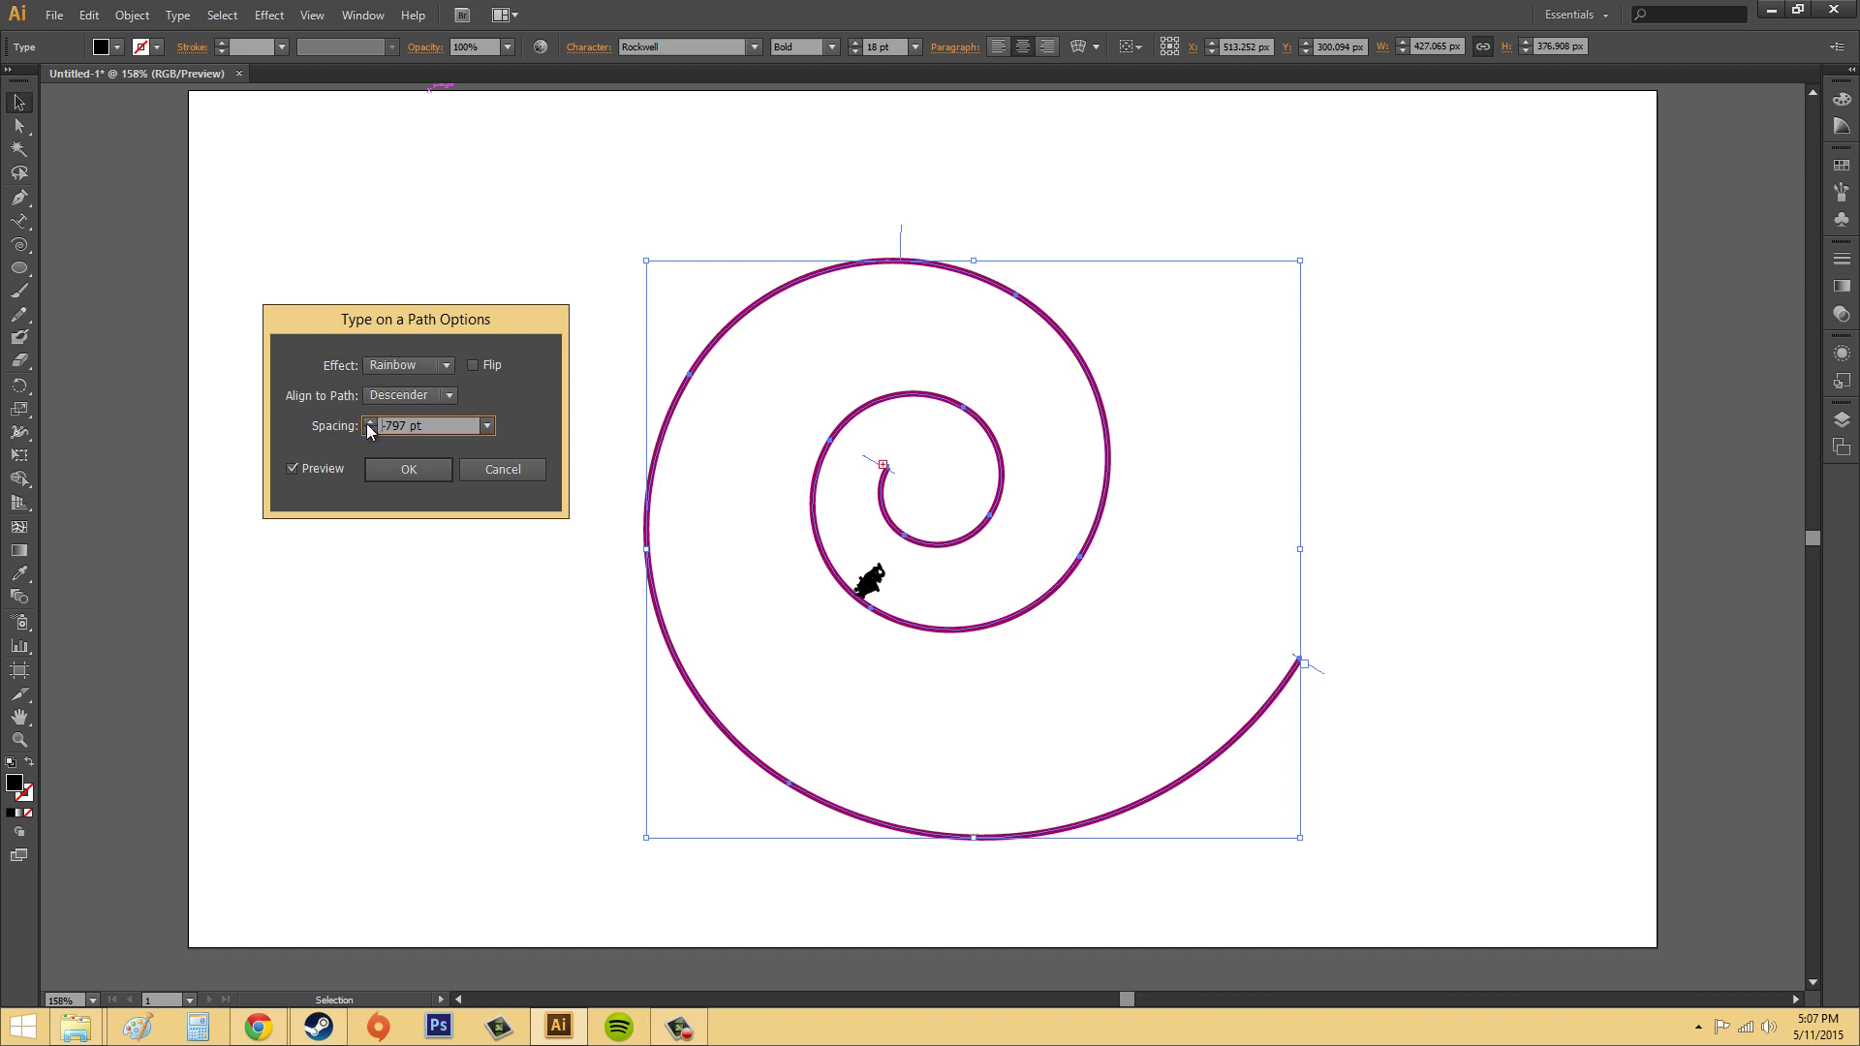
click(370, 431)
click(487, 426)
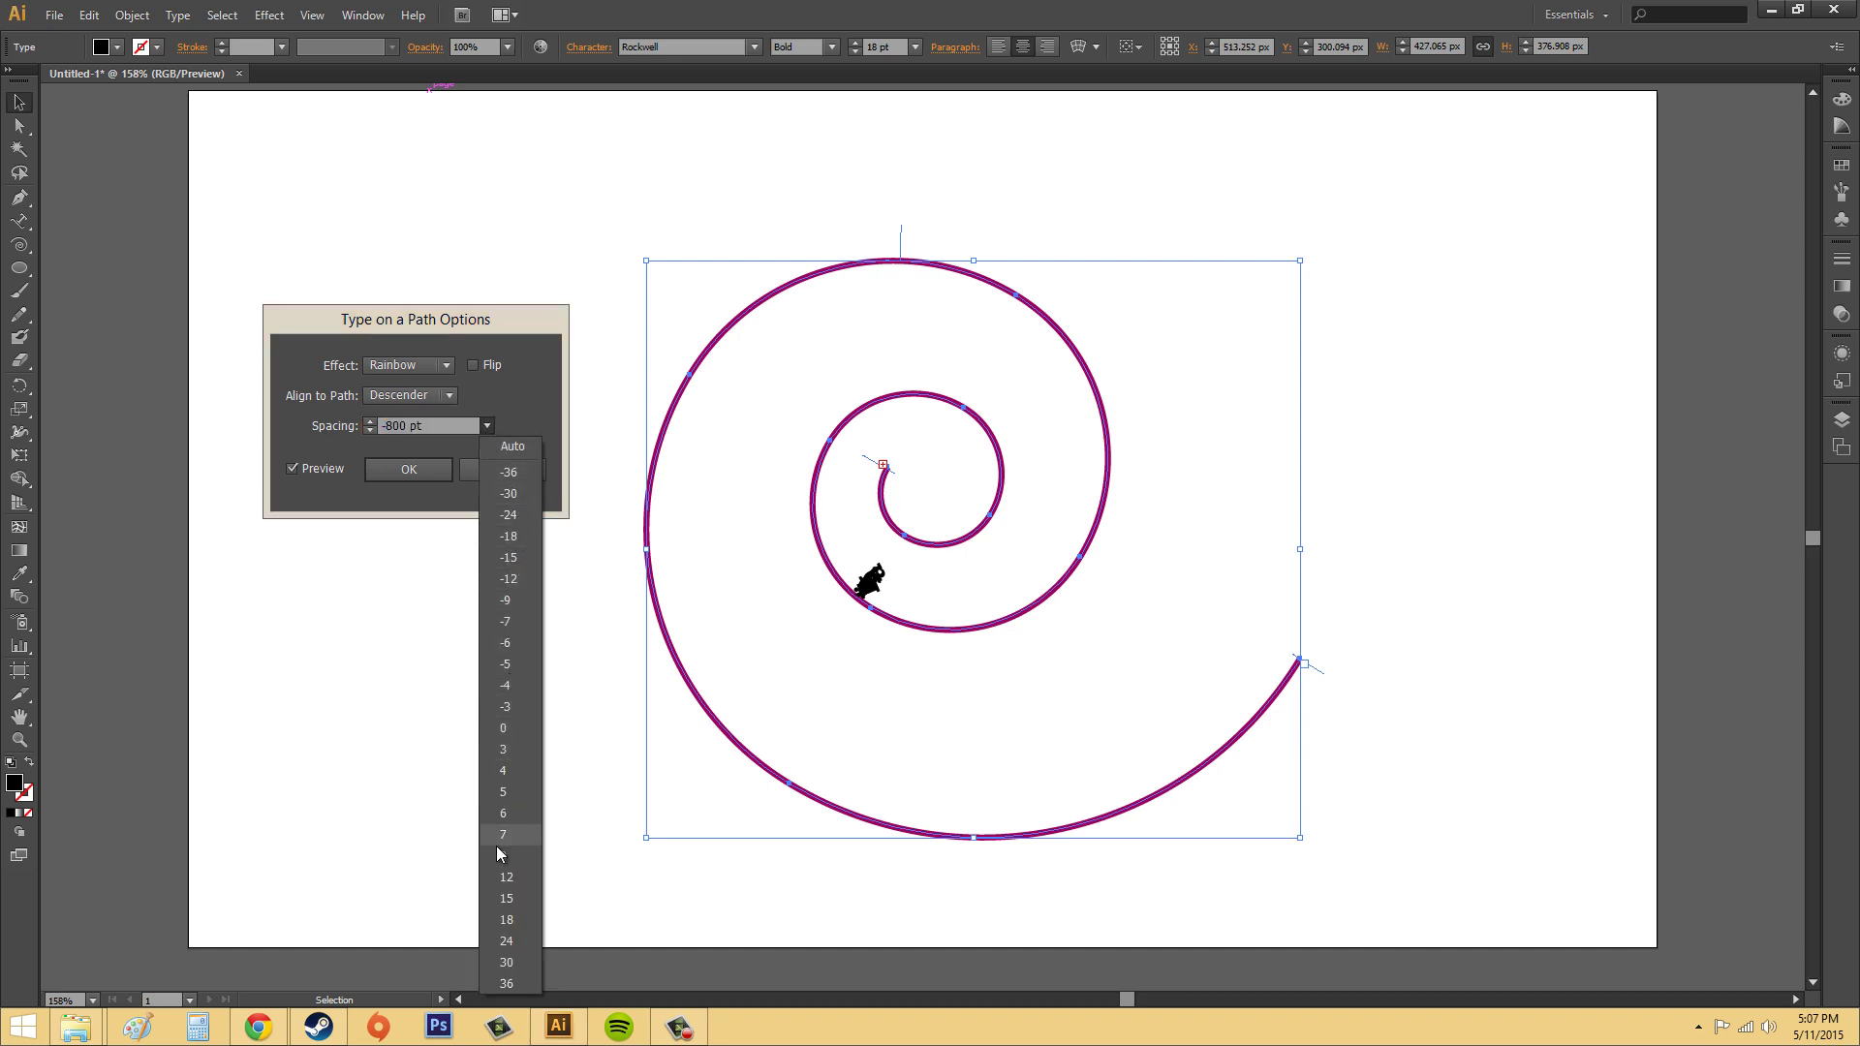
click(505, 877)
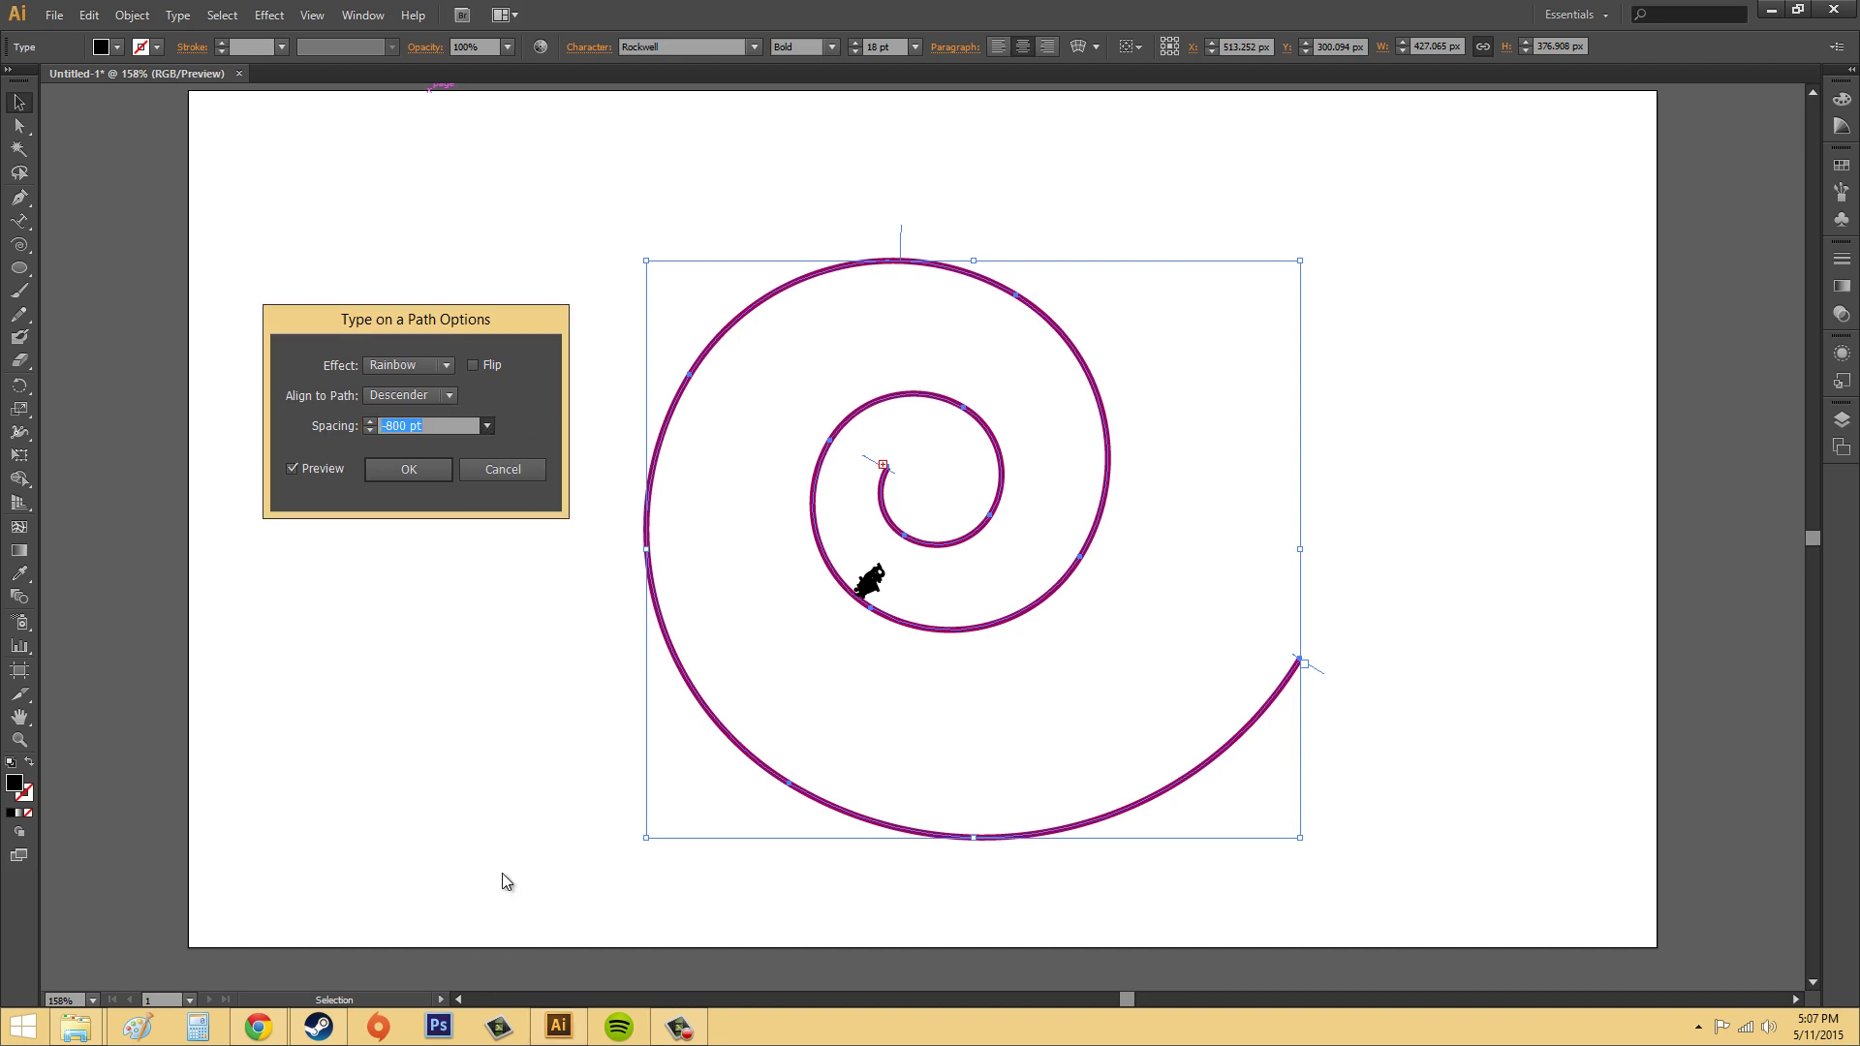
click(487, 426)
click(508, 983)
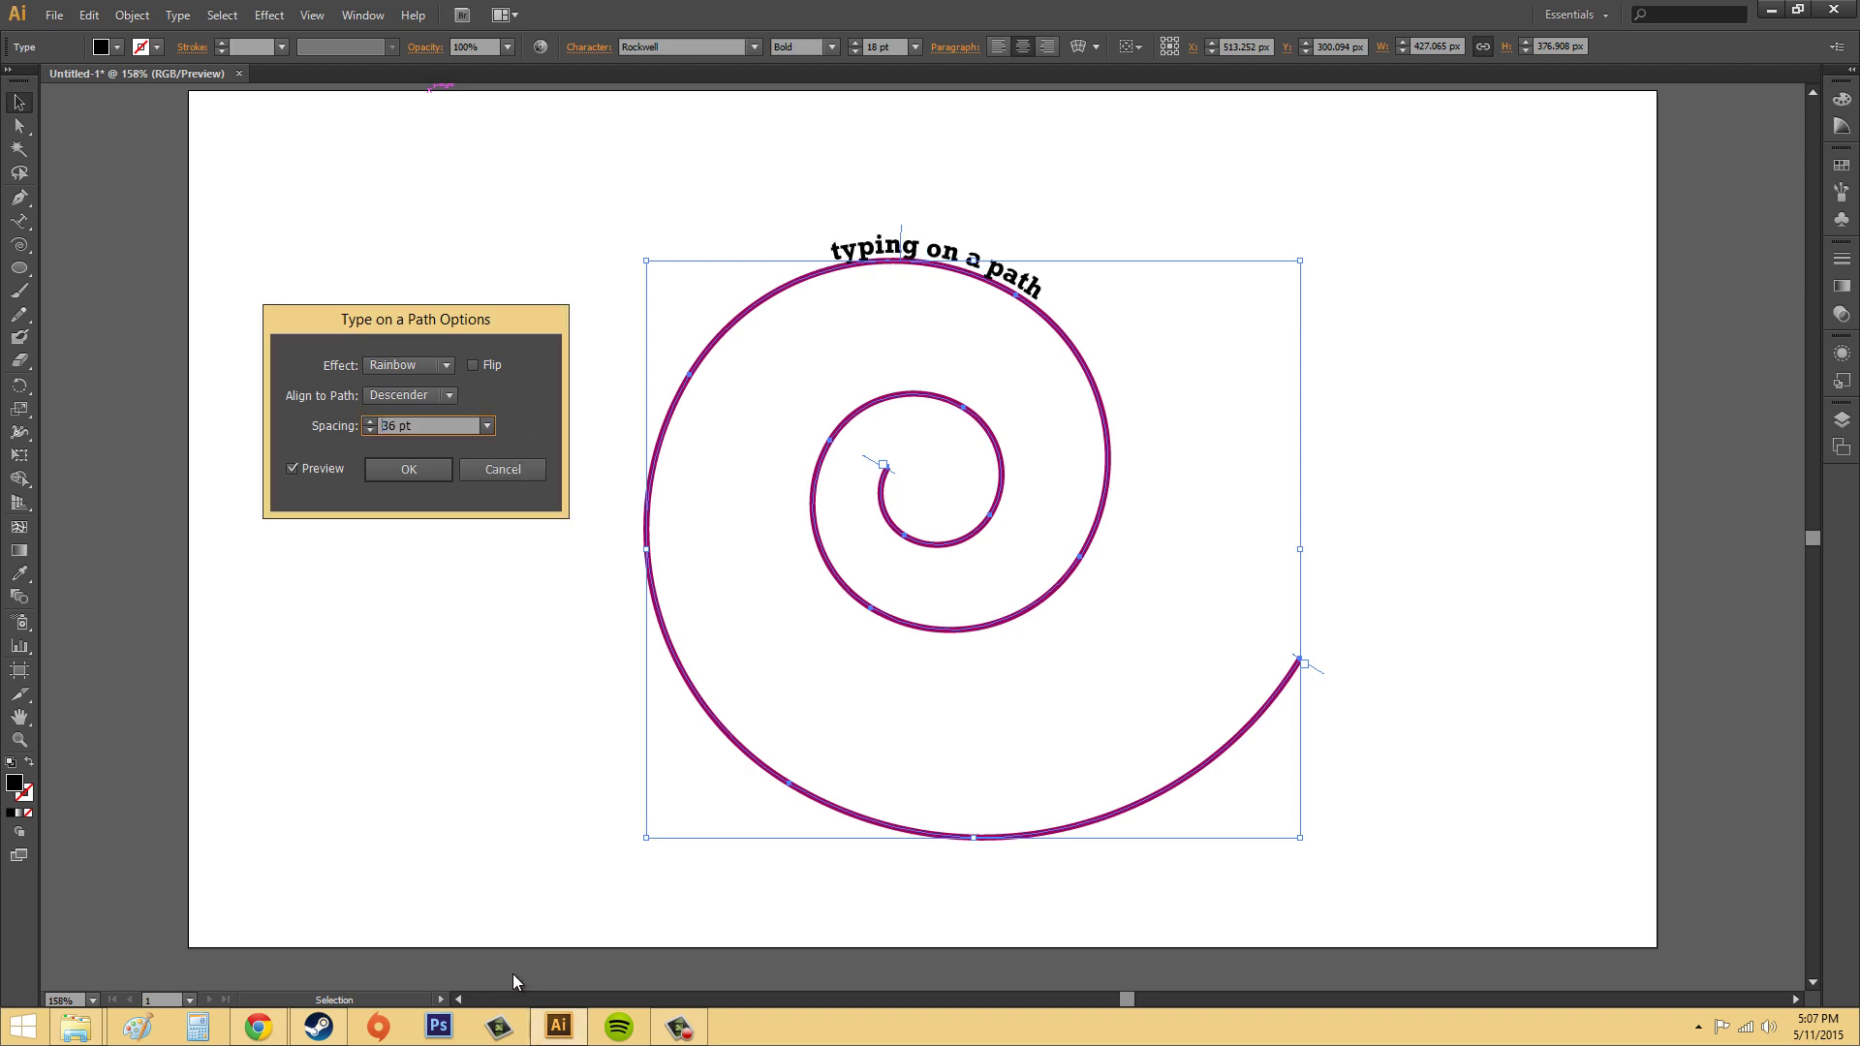
Try -36 pt spacing, then cancel to discard all path option changes.
click(487, 427)
click(500, 473)
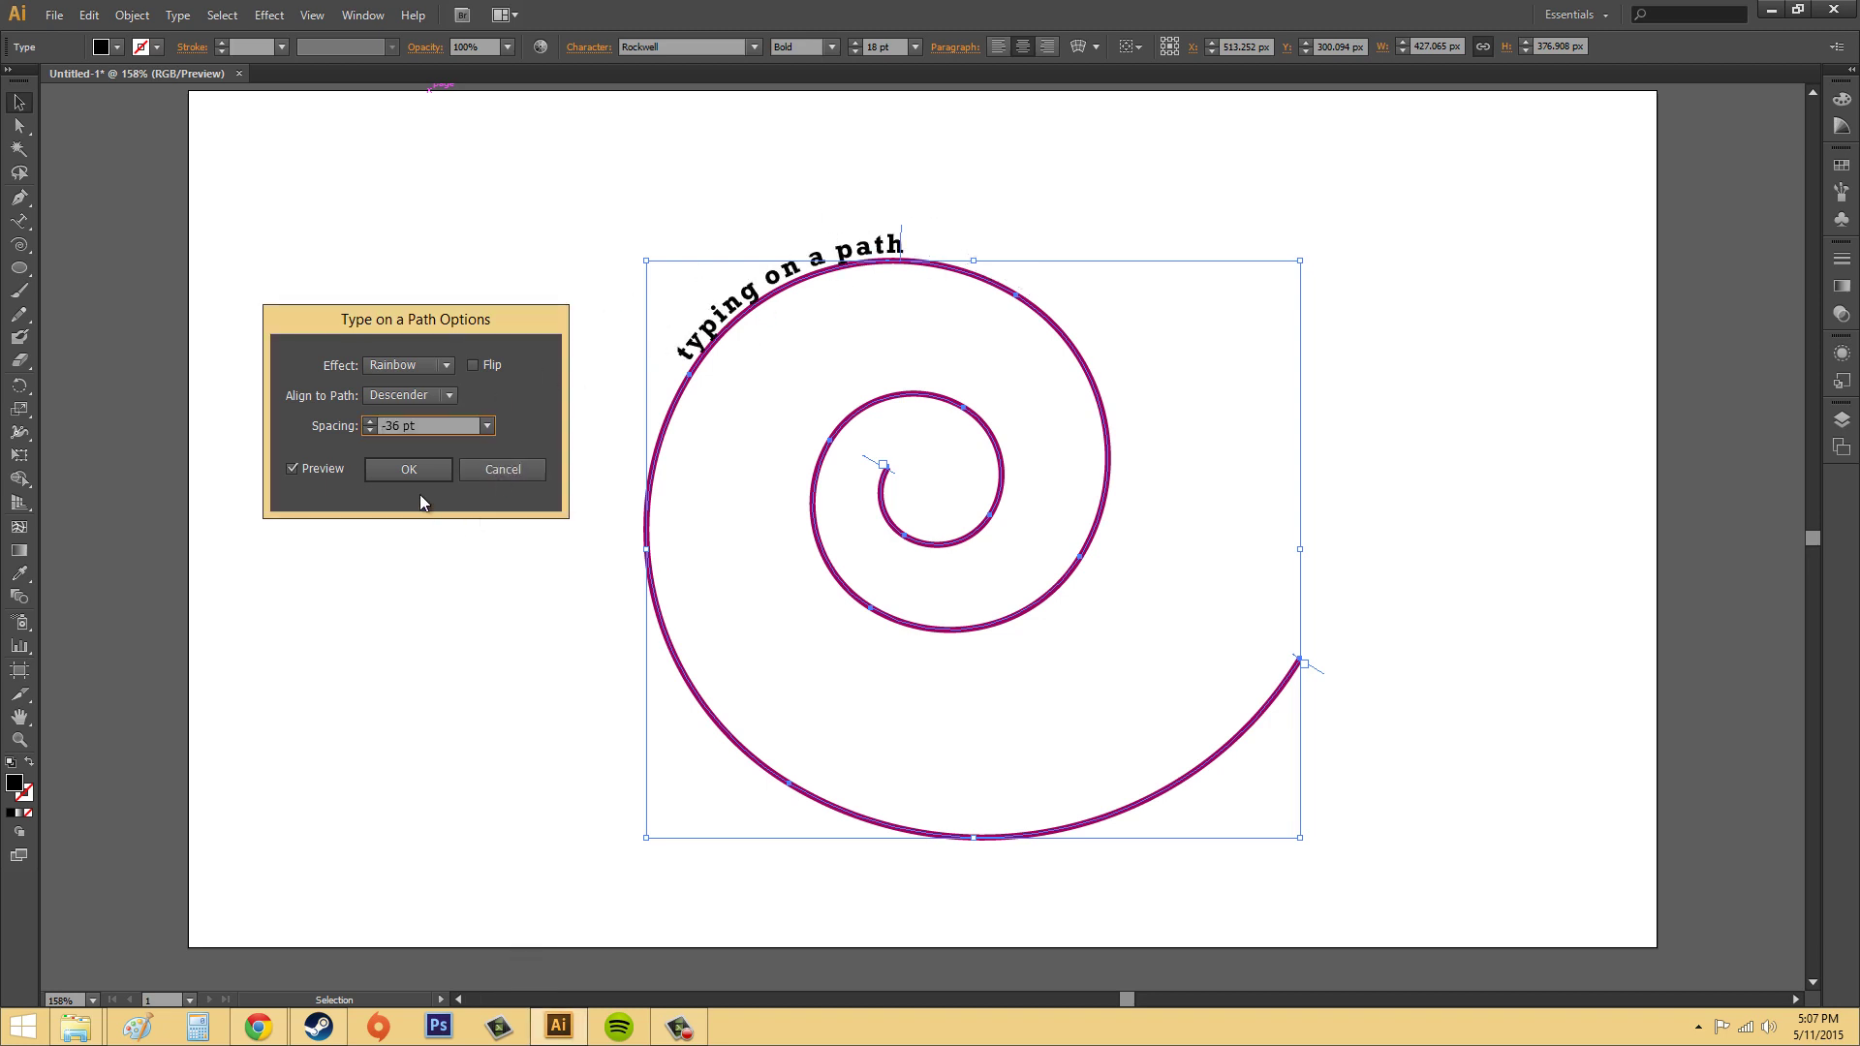
click(500, 472)
click(502, 473)
Slide 'typing on a path' counter-clockwise so it starts on the spiral's upper-left arc.
click(16, 102)
click(419, 276)
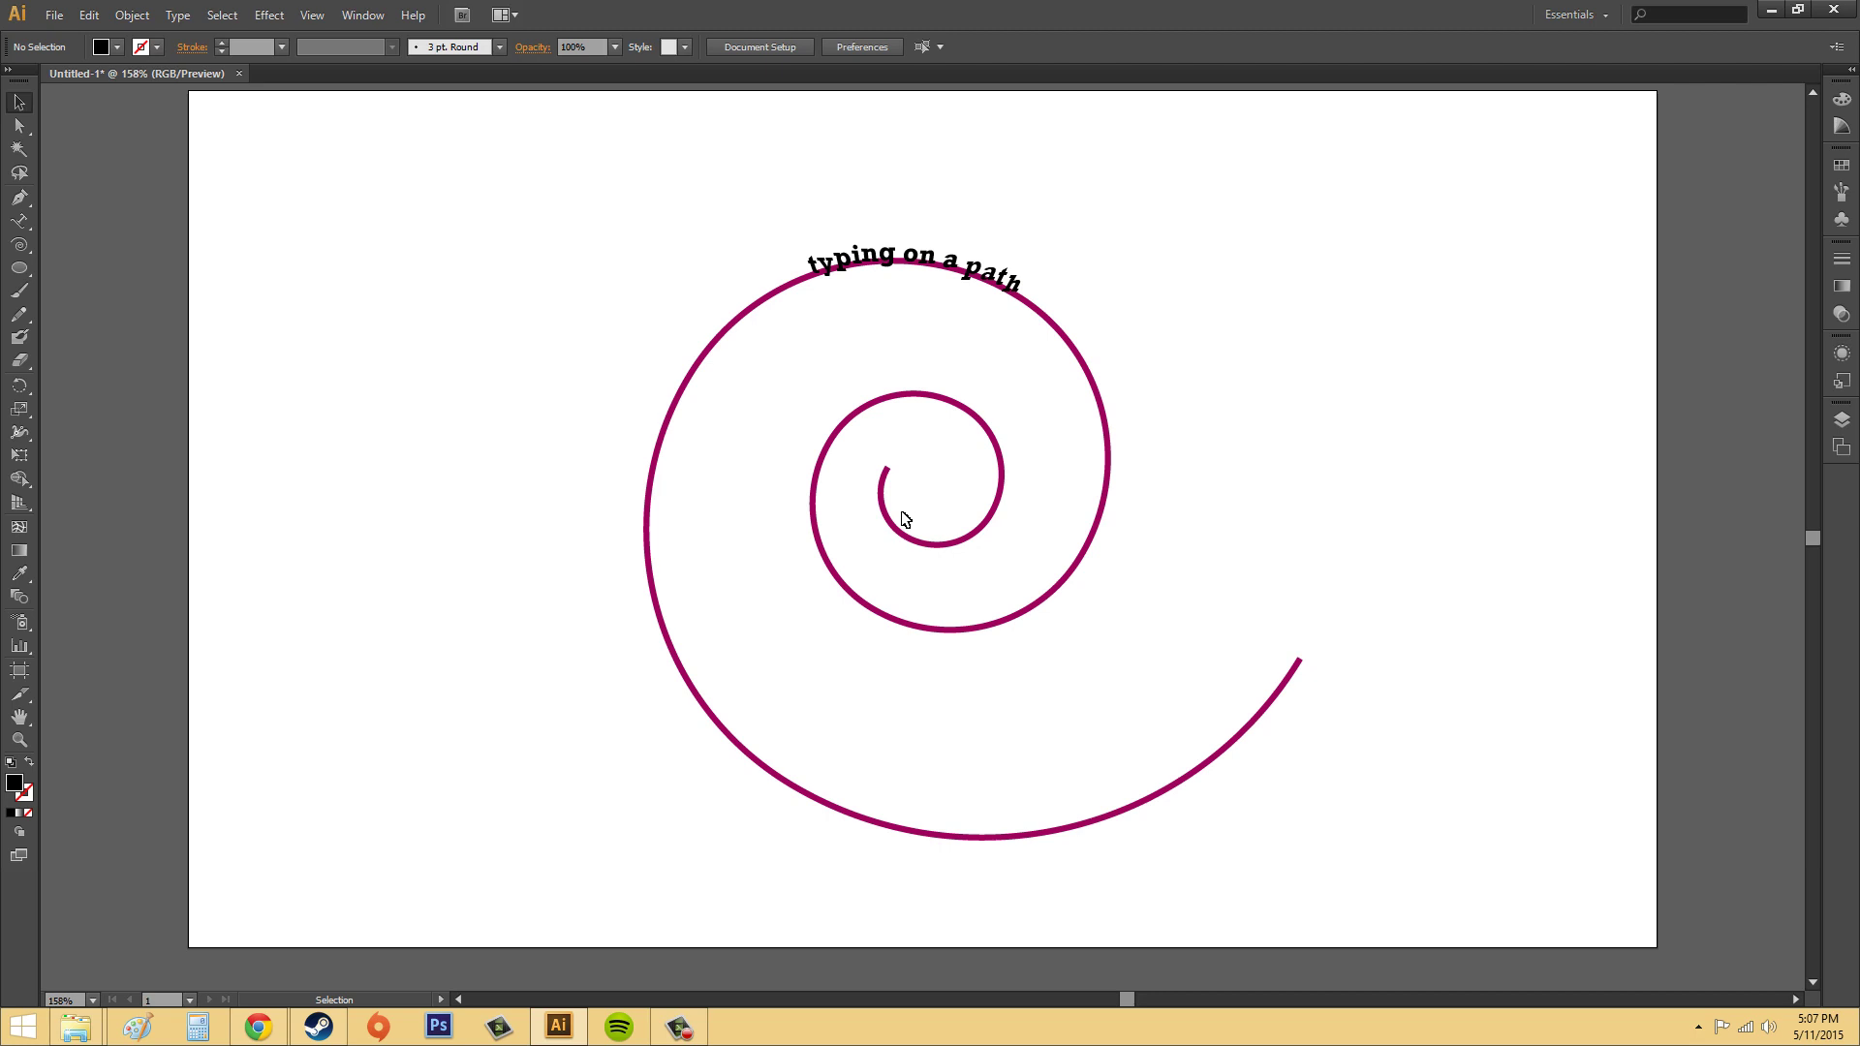
click(920, 276)
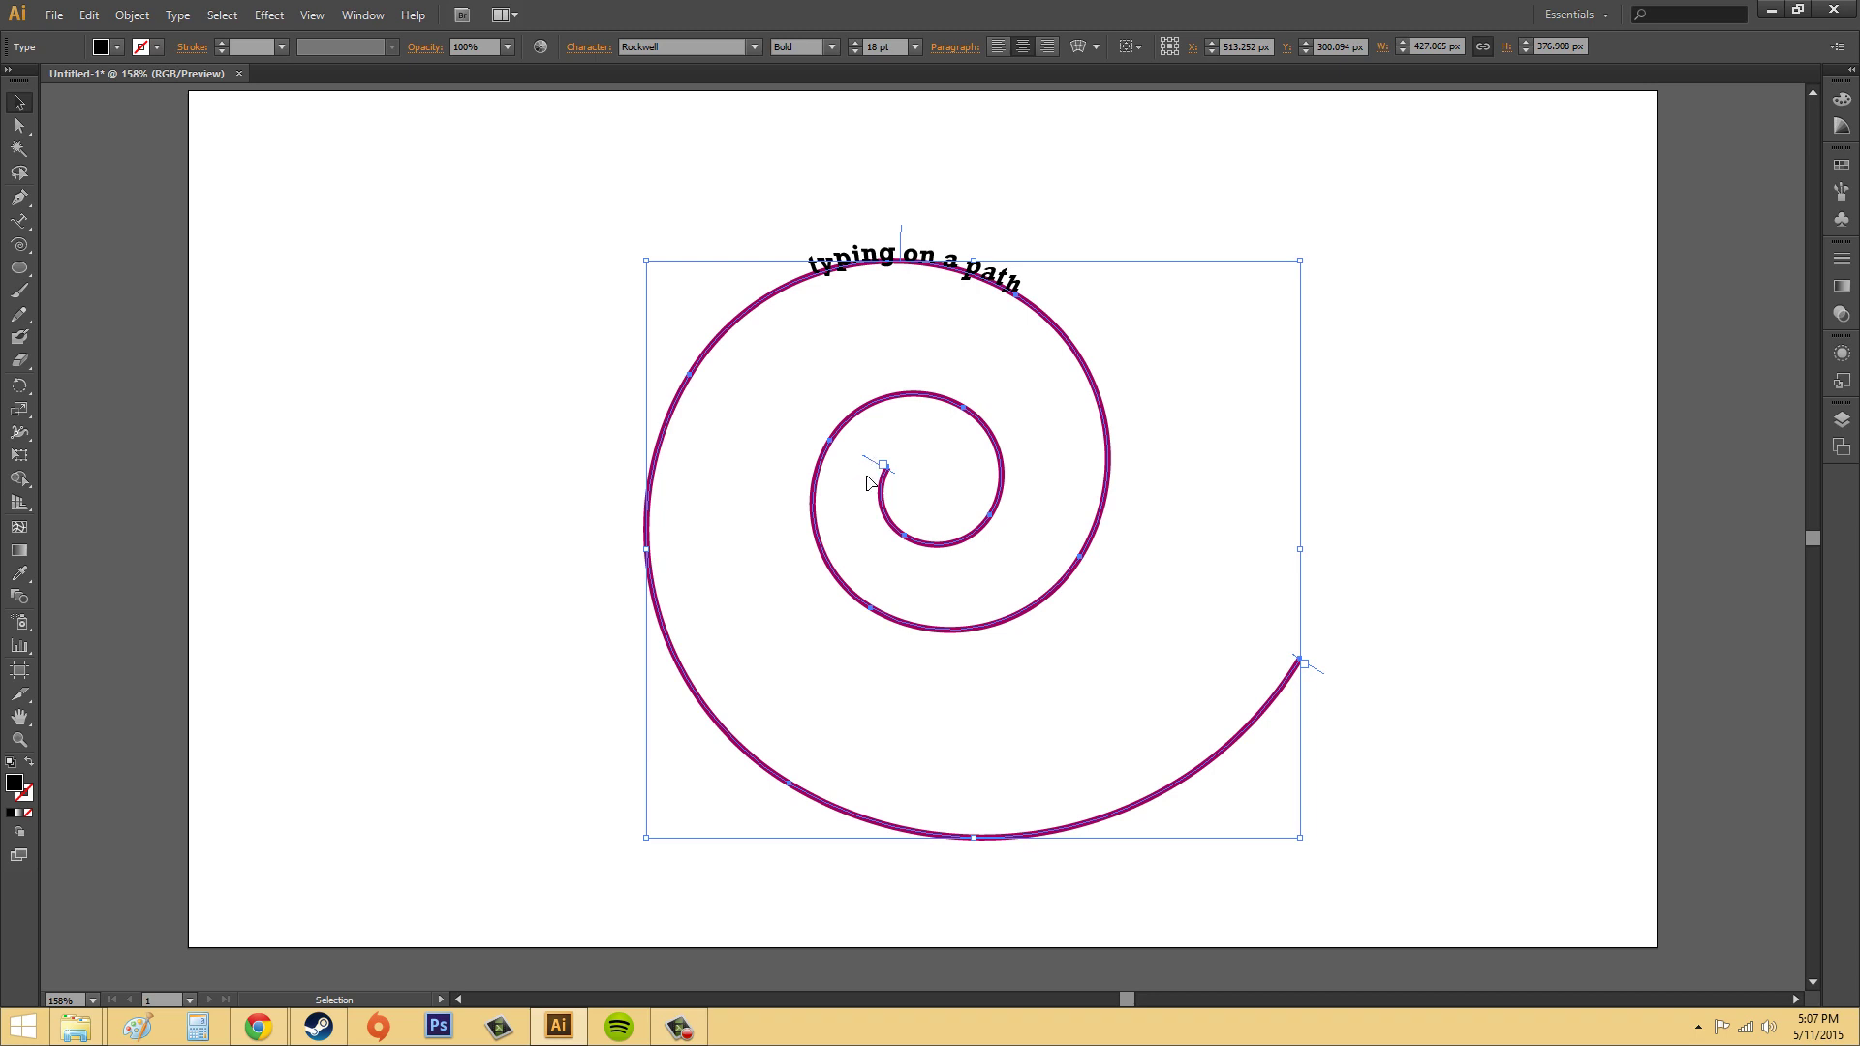
drag(869, 481, 1001, 521)
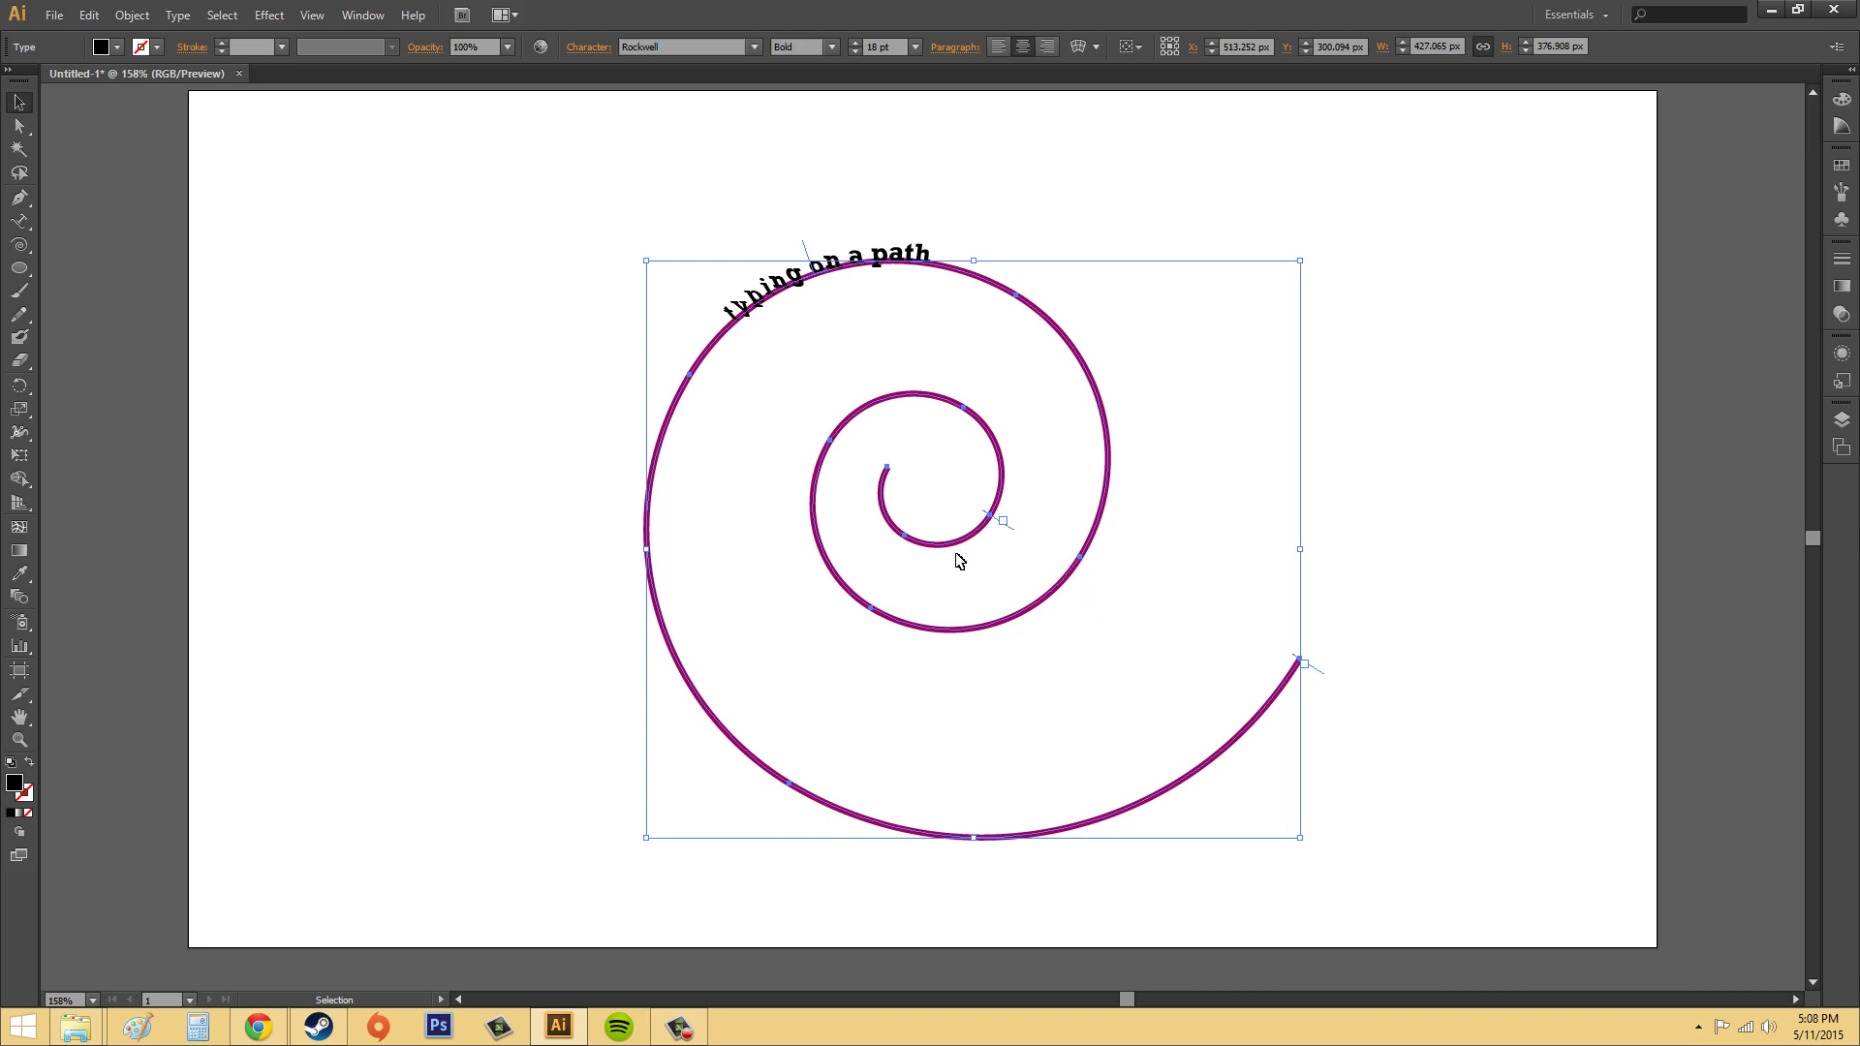
Apply the Alba Super font to 'typing on a path' from the Type menu, then deselect.
click(177, 14)
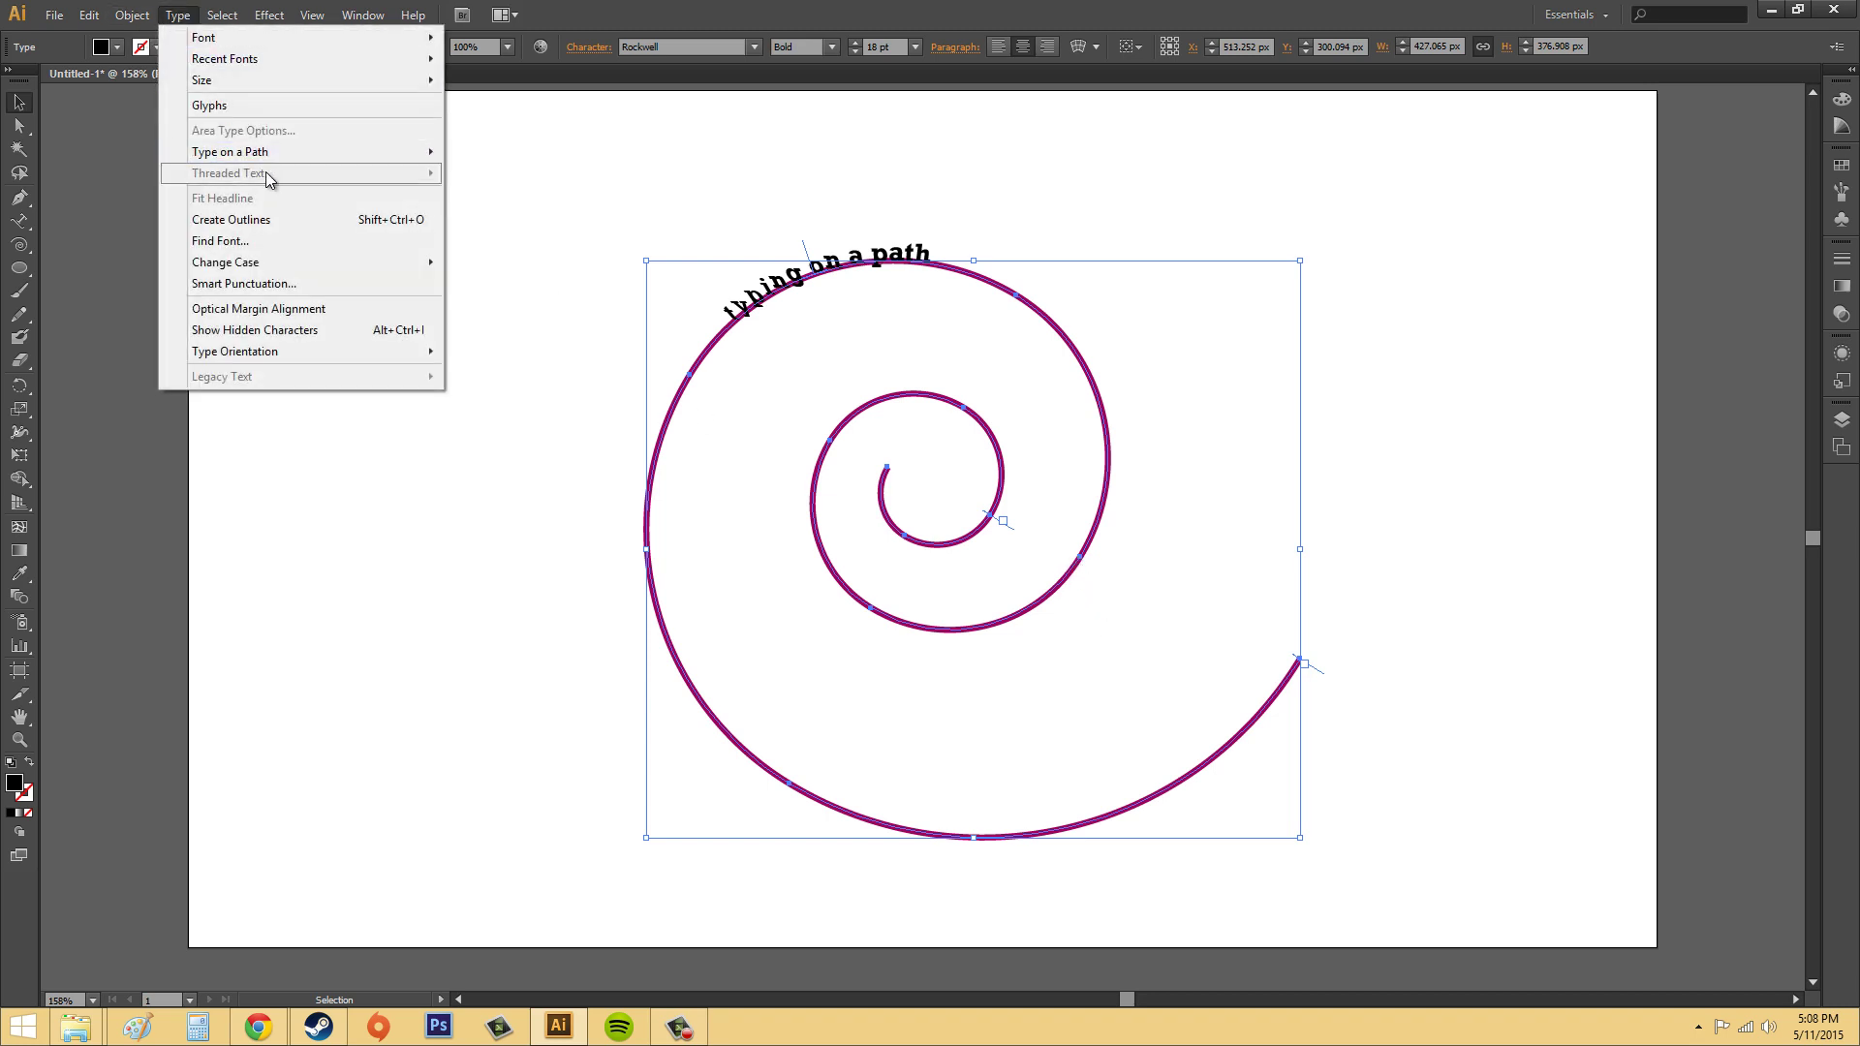
mouse_move(265, 153)
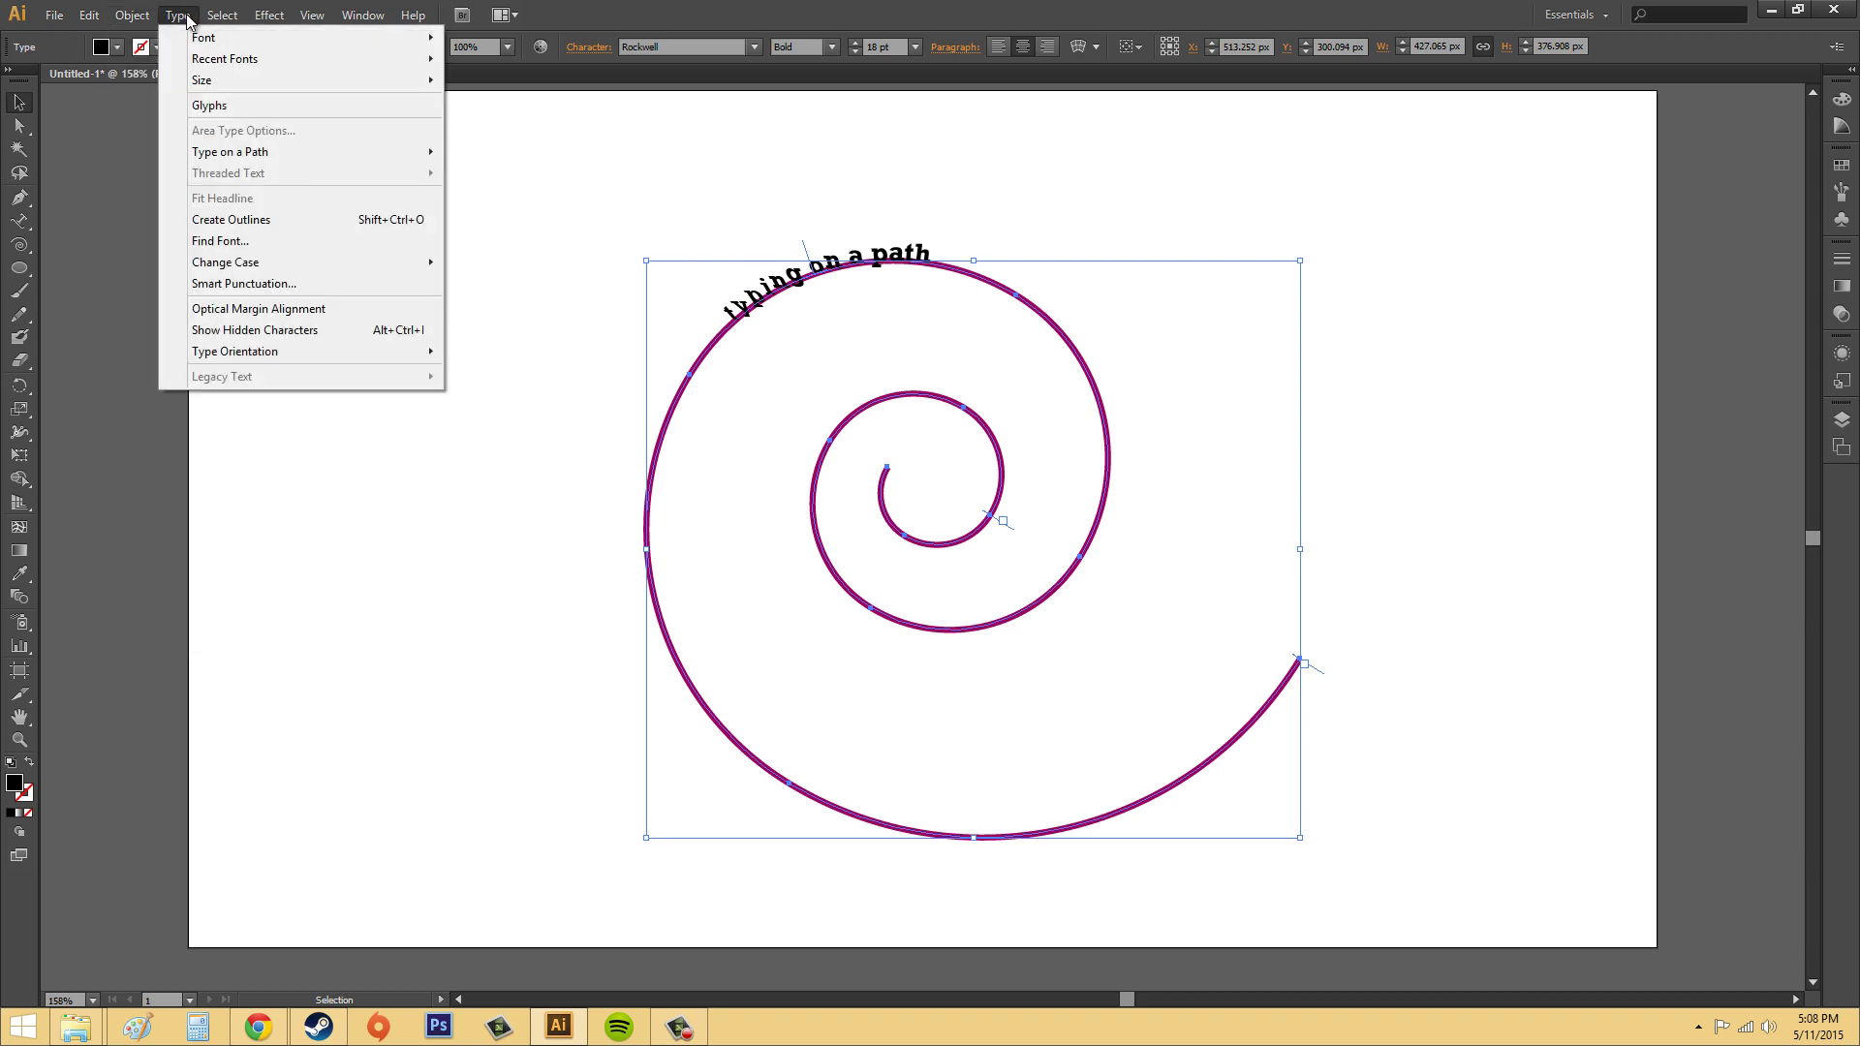
mouse_move(186, 36)
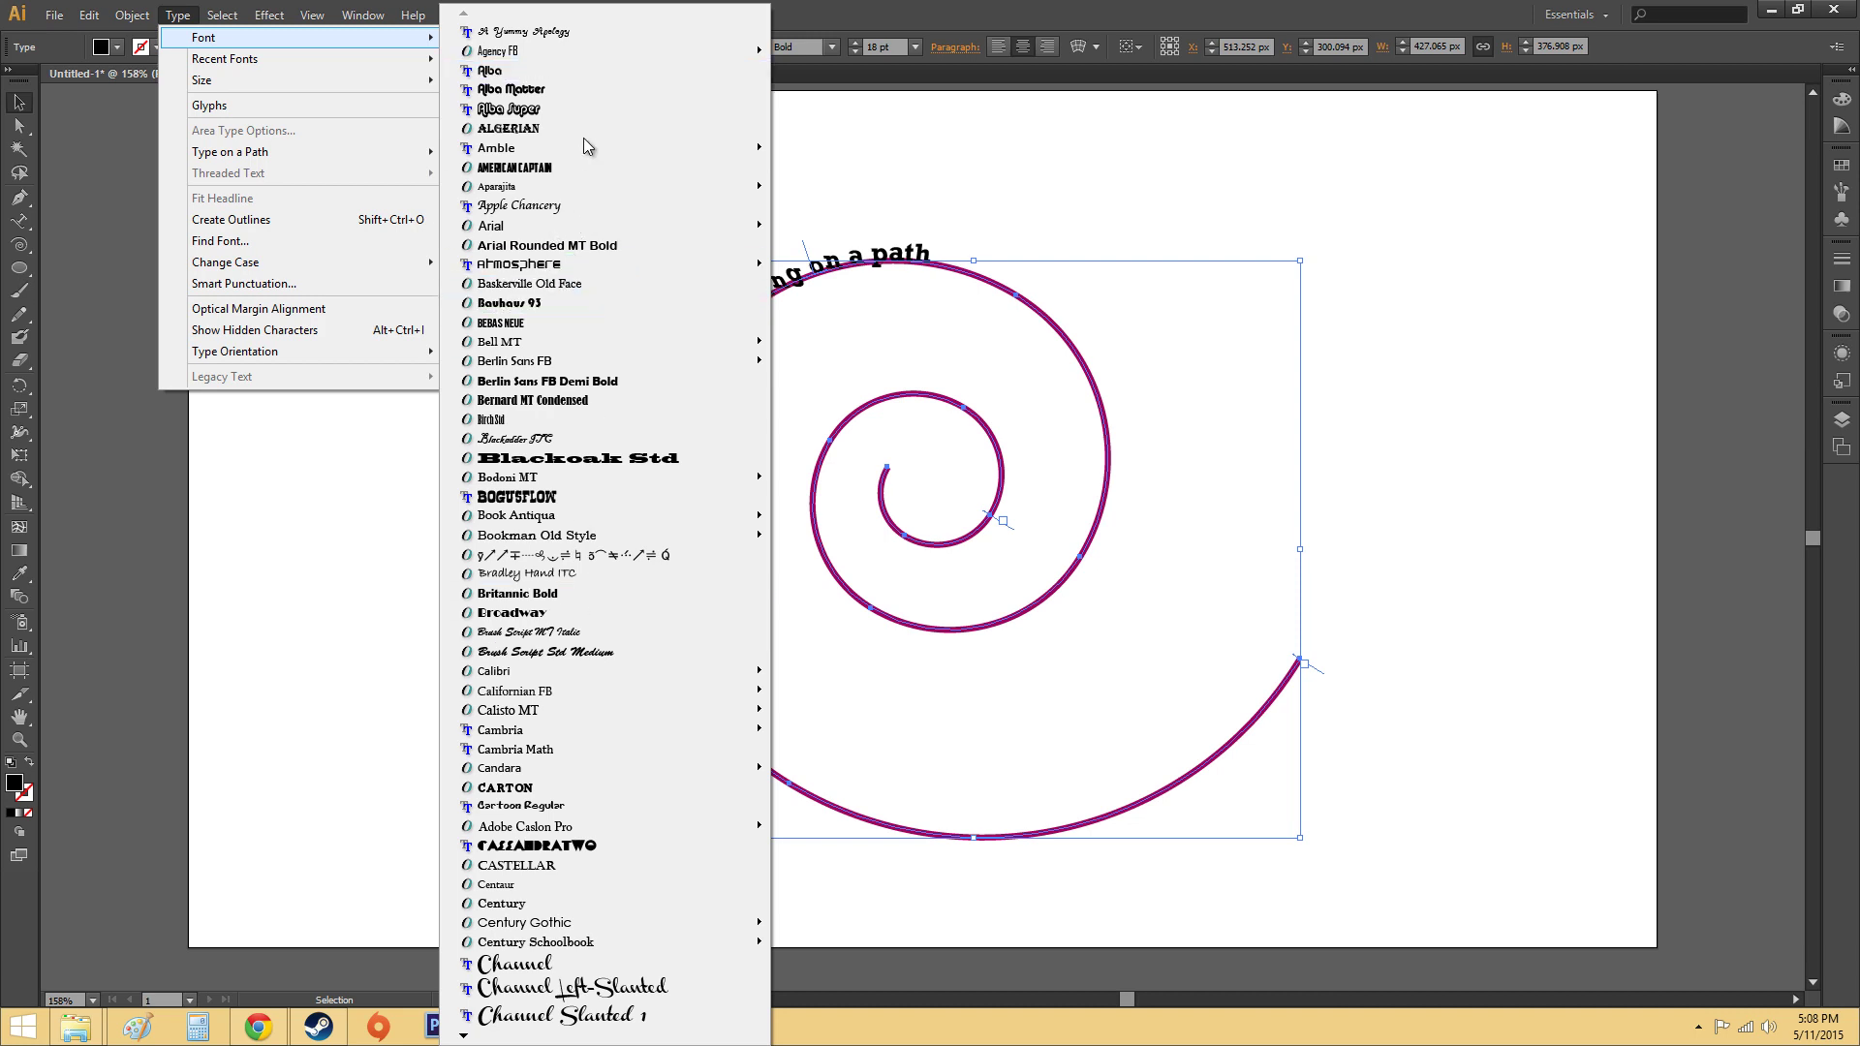
click(577, 108)
click(1296, 187)
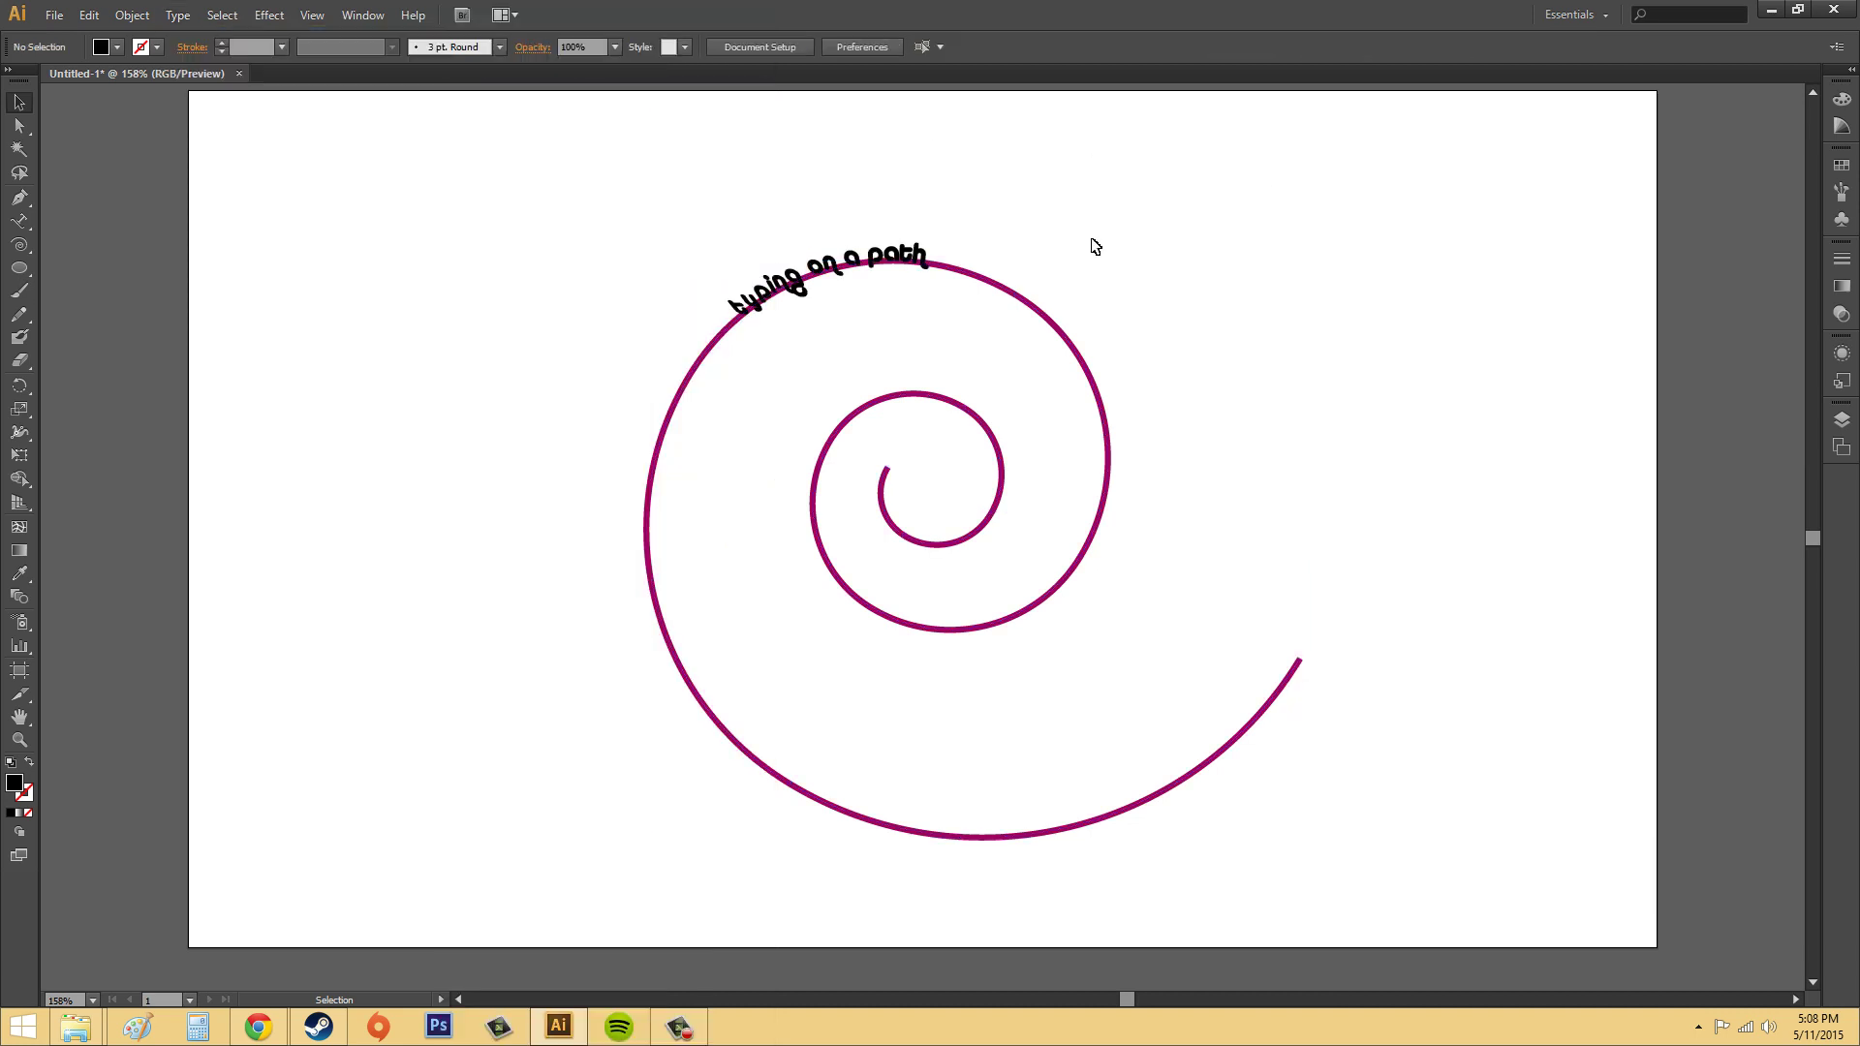